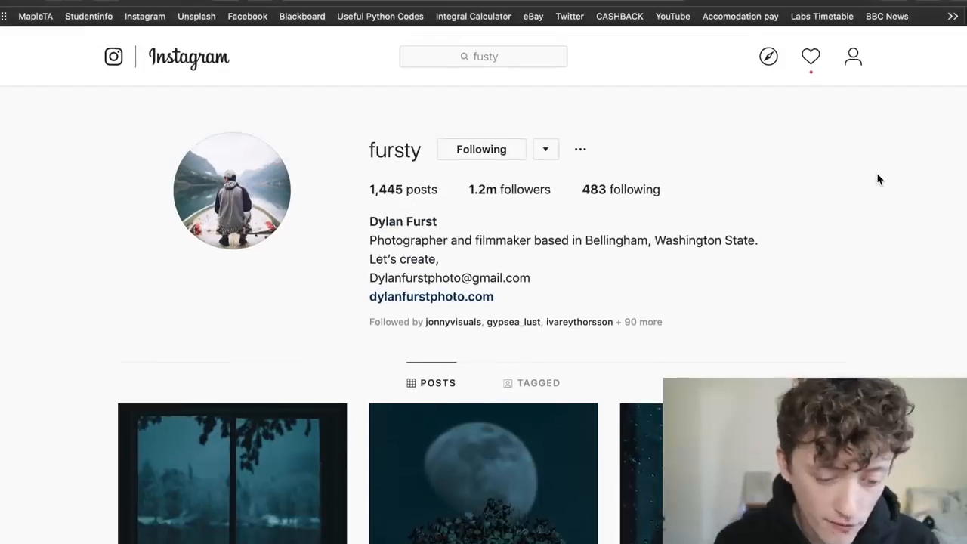
- Browse the photographer's post grid to examine the dark, blue-green colour style shared by the nature photos
scroll(879, 179, "down", 2)
scroll(879, 179, "down", 6)
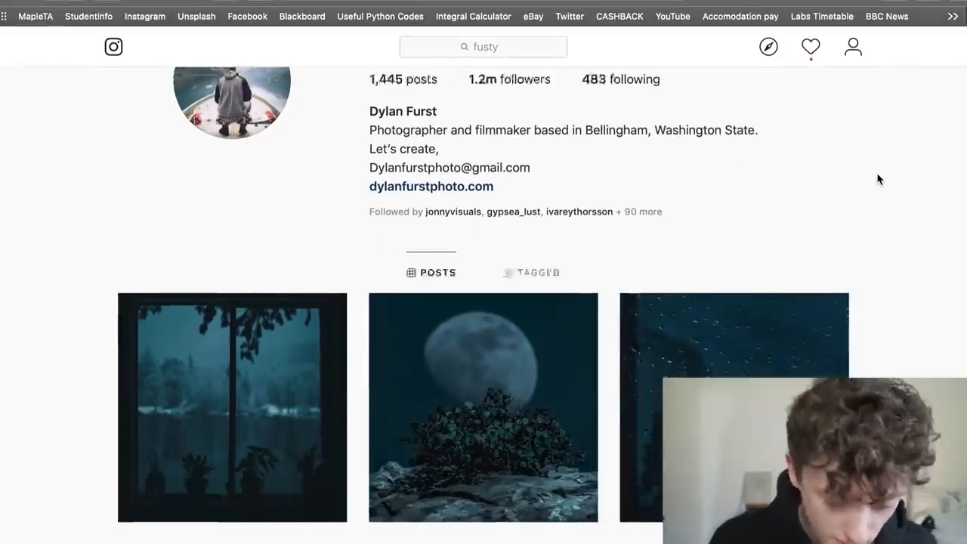
scroll(879, 179, "down", 20)
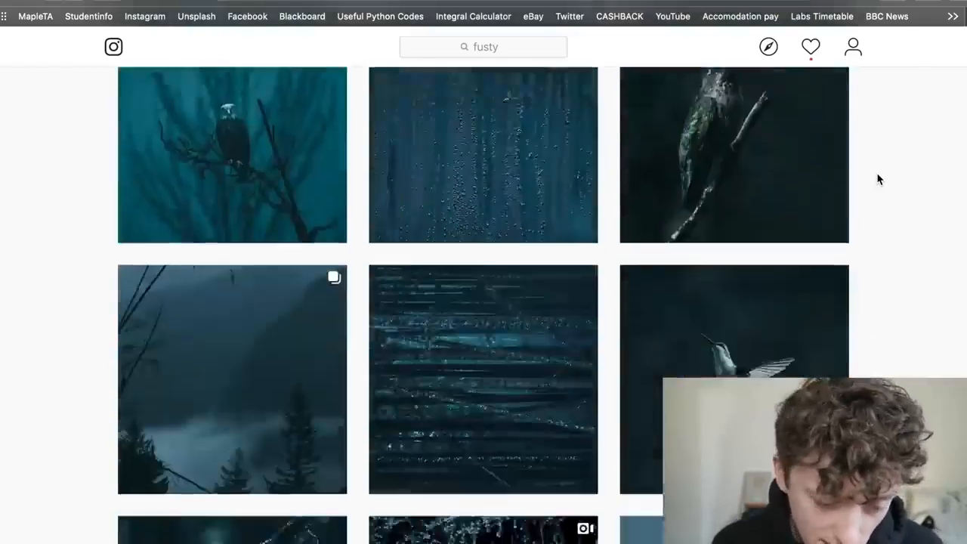
scroll(879, 180, "down", 15)
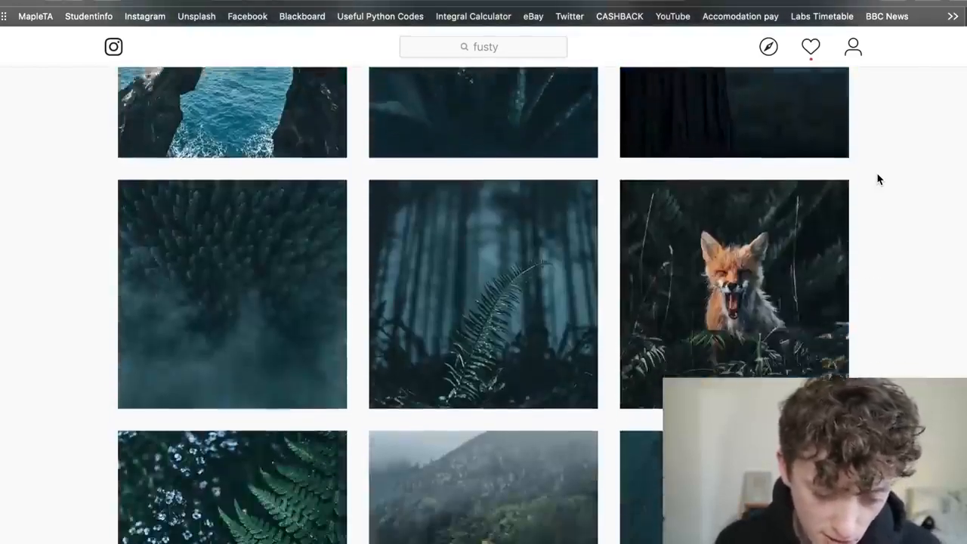
scroll(879, 179, "down", 3)
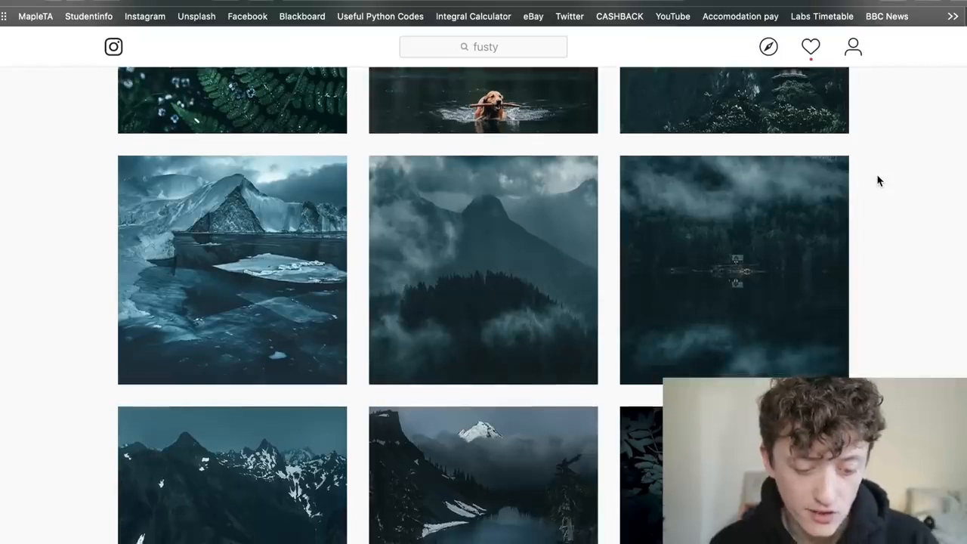
scroll(484, 302, "down", 5)
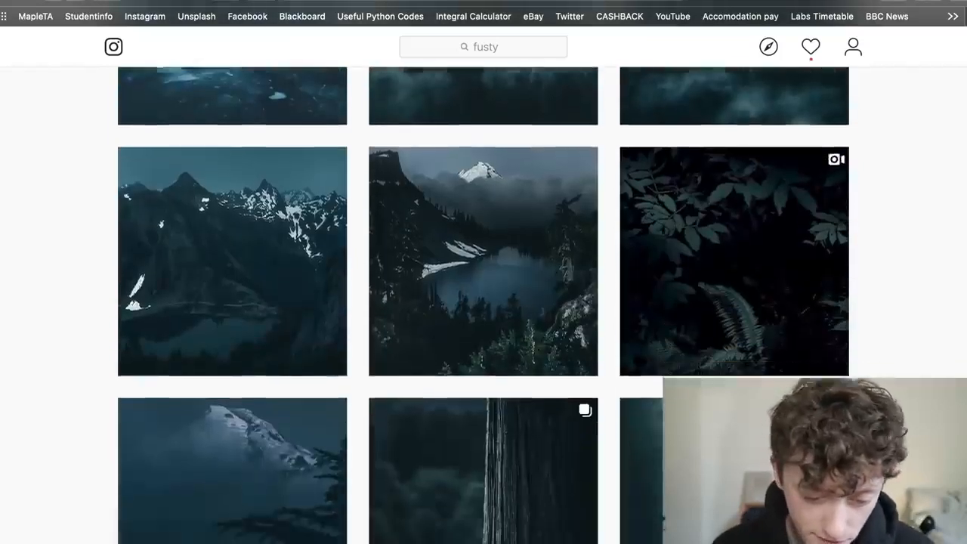
scroll(484, 302, "down", 1)
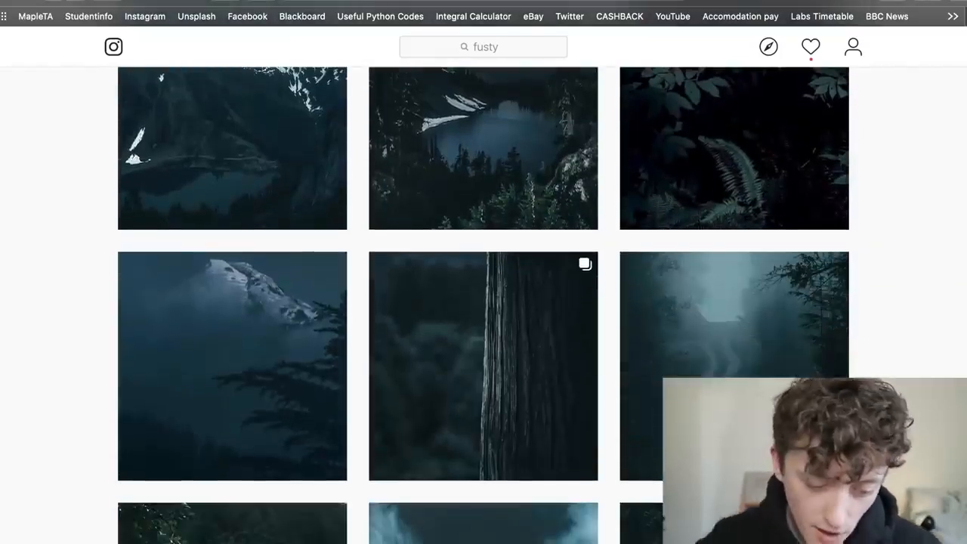
scroll(892, 321, "down", 3)
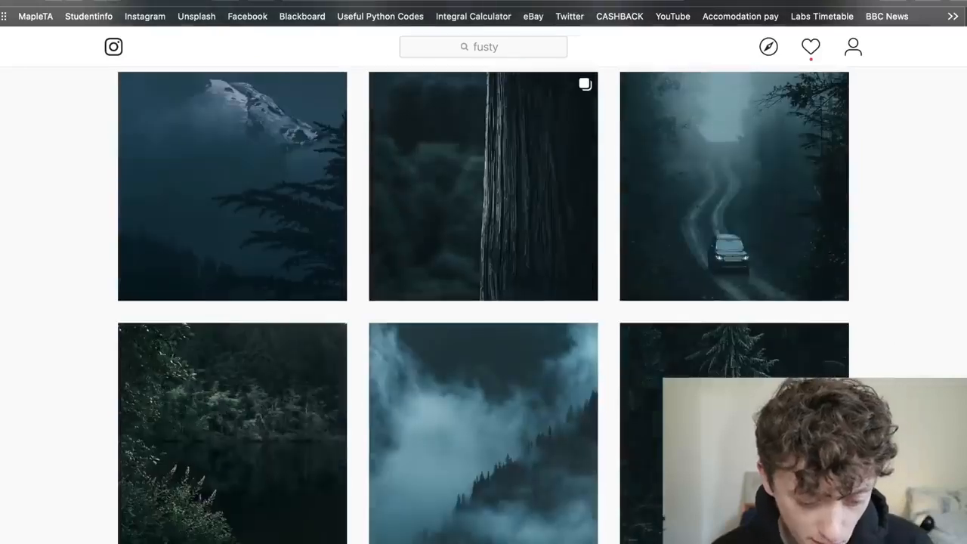
scroll(892, 321, "down", 4)
scroll(894, 322, "down", 3)
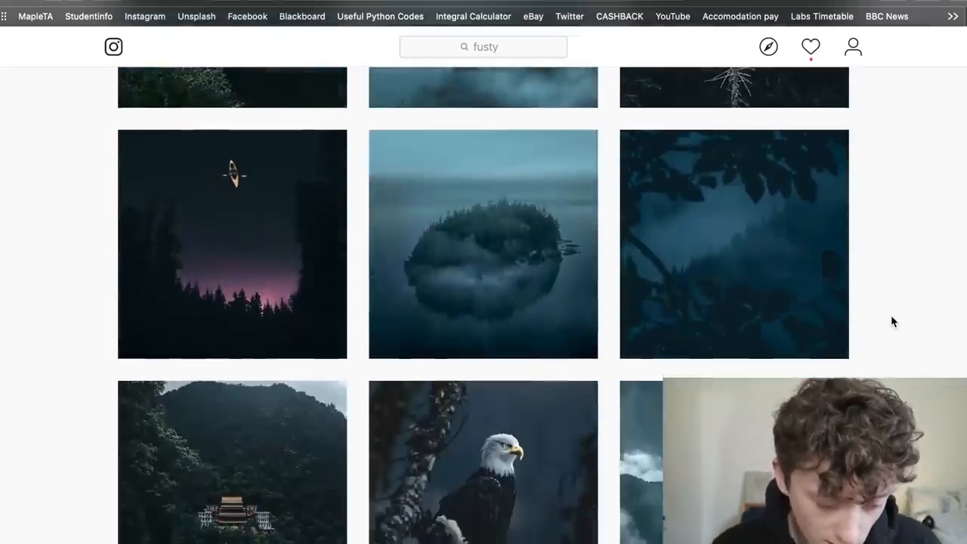
scroll(894, 322, "down", 4)
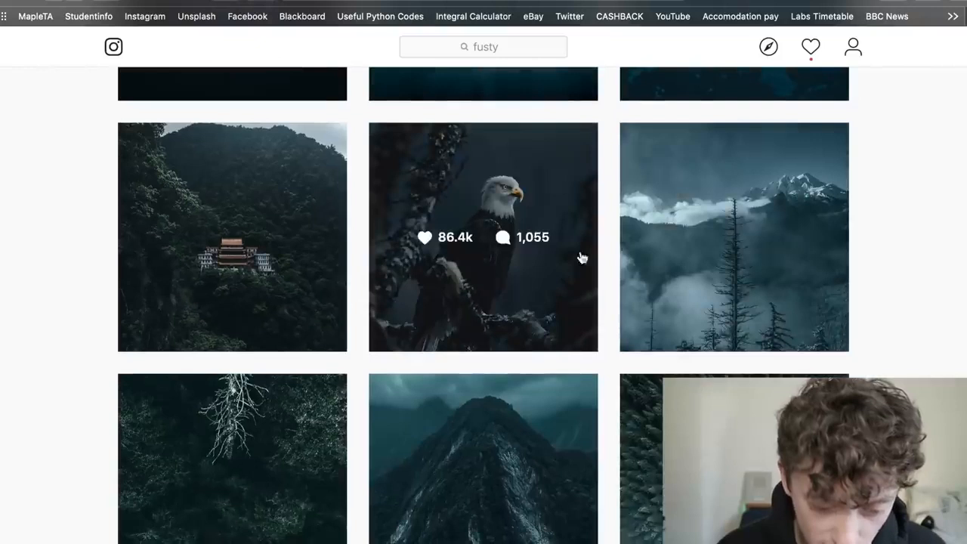
- View the perched eagle post and the misty aerial forest post enlarged, closing each to return to the grid
left_click(580, 257)
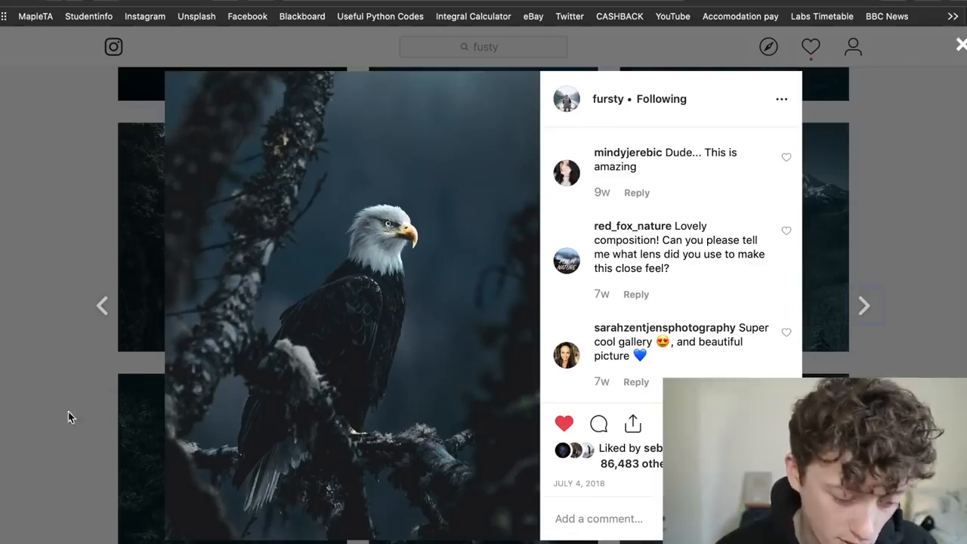
left_click(47, 427)
scroll(48, 426, "down", 3)
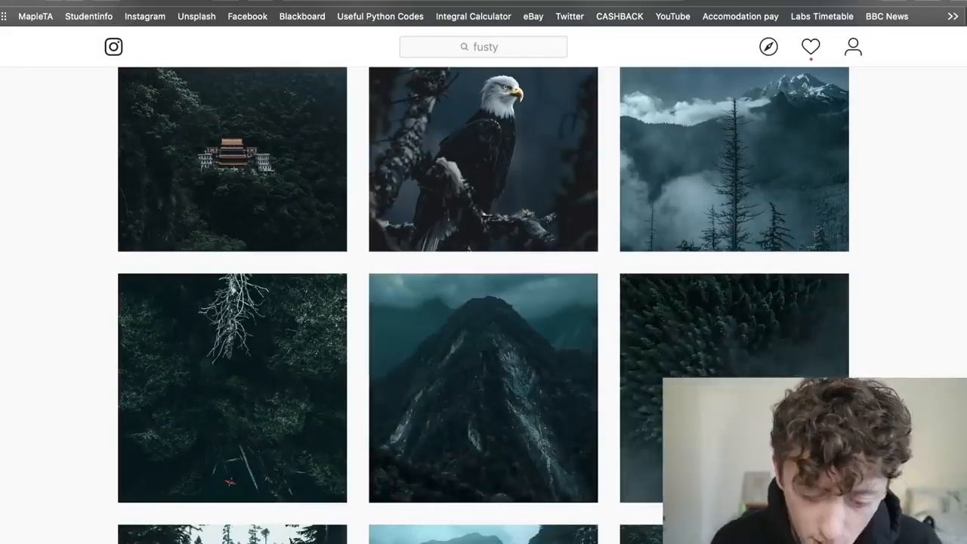
left_click(718, 423)
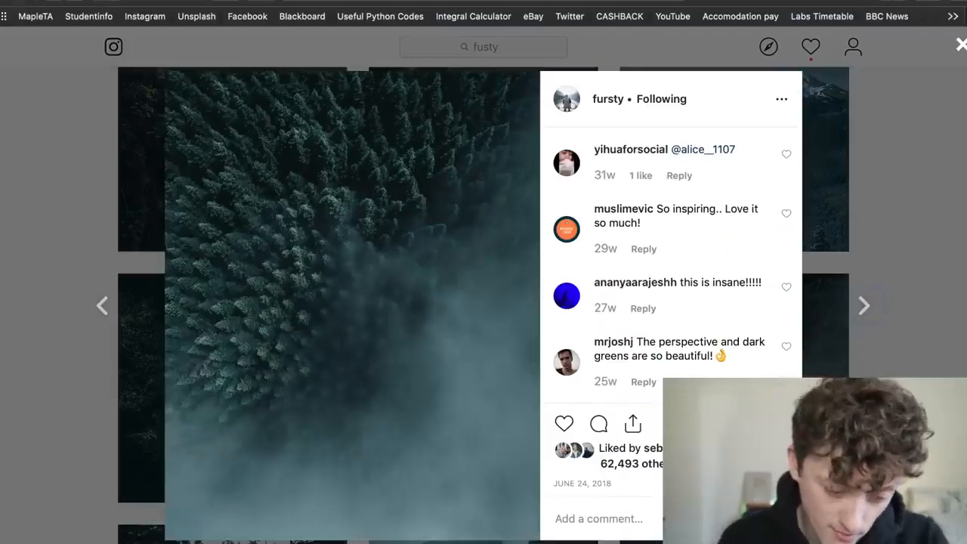
left_click(934, 271)
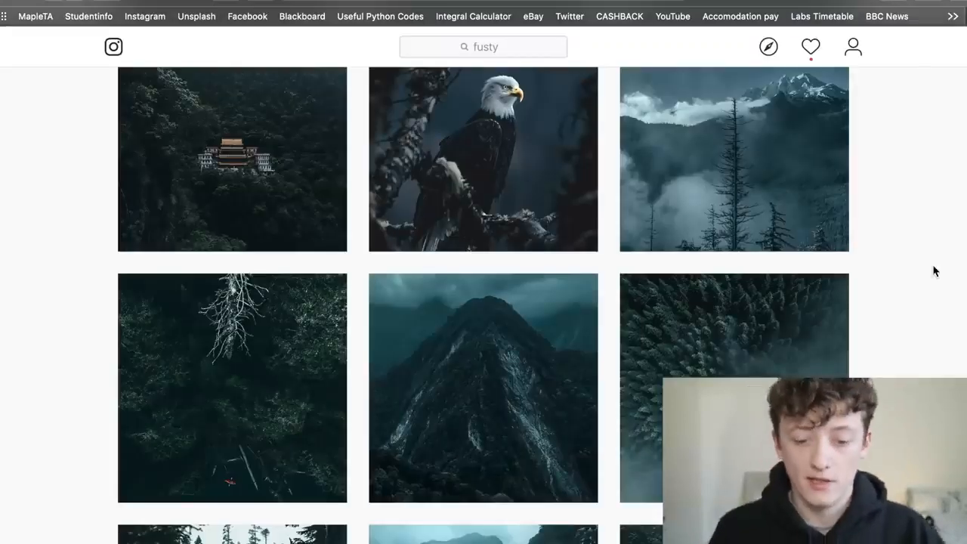
- View the rocky river gorge post enlarged to study its tones, and return to the photo grid
scroll(934, 270, "down", 3)
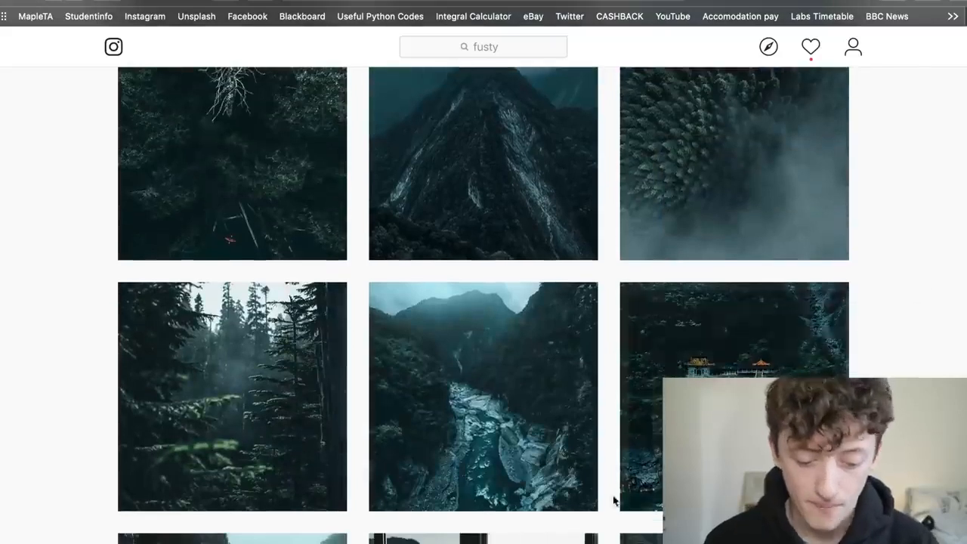
left_click(484, 477)
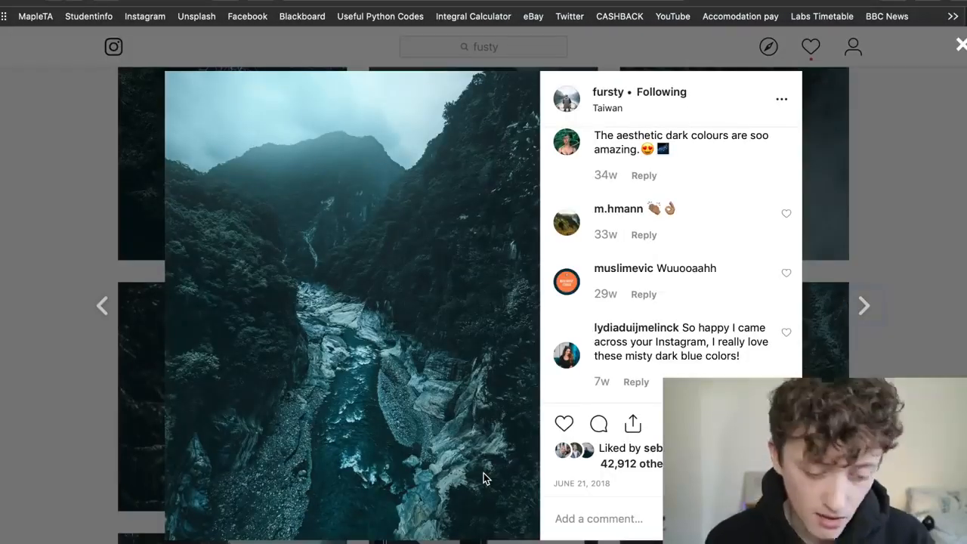
left_click(904, 264)
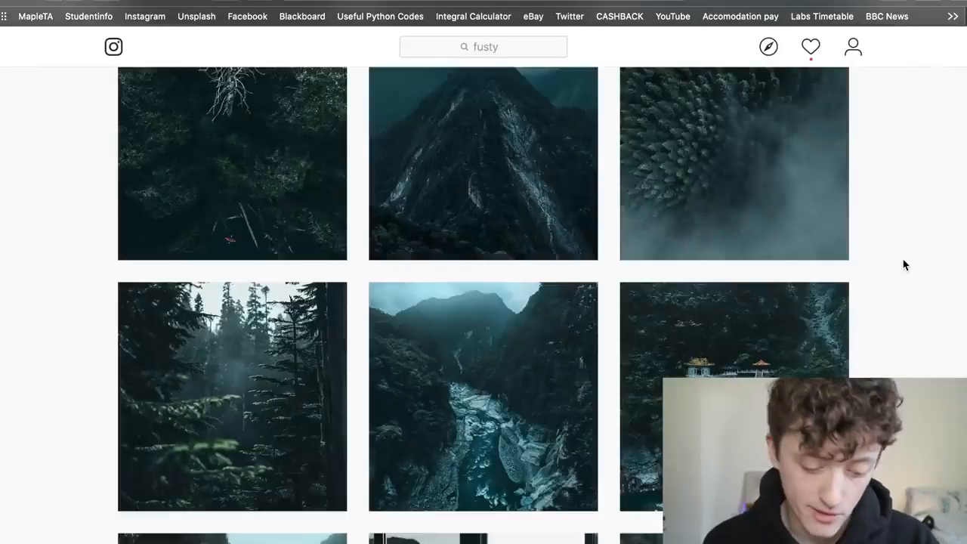
- Find the post of the eagle gripping a fish, enlarge it and show its caption
scroll(905, 265, "down", 10)
scroll(905, 264, "down", 20)
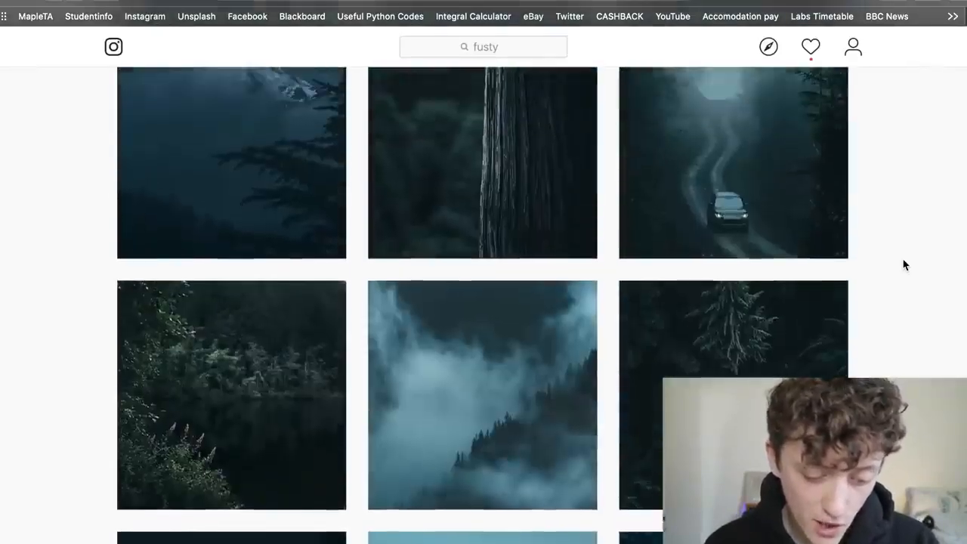
scroll(905, 265, "down", 15)
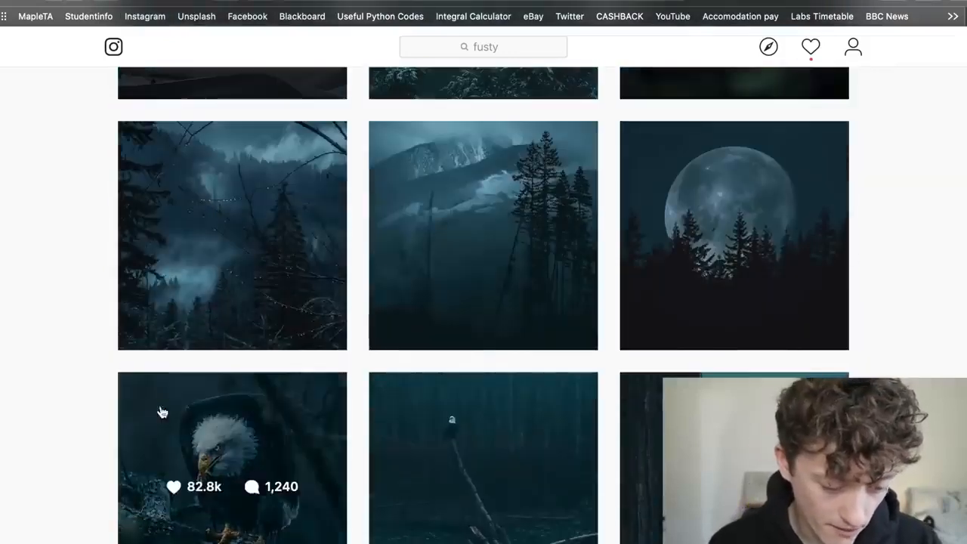
left_click(217, 413)
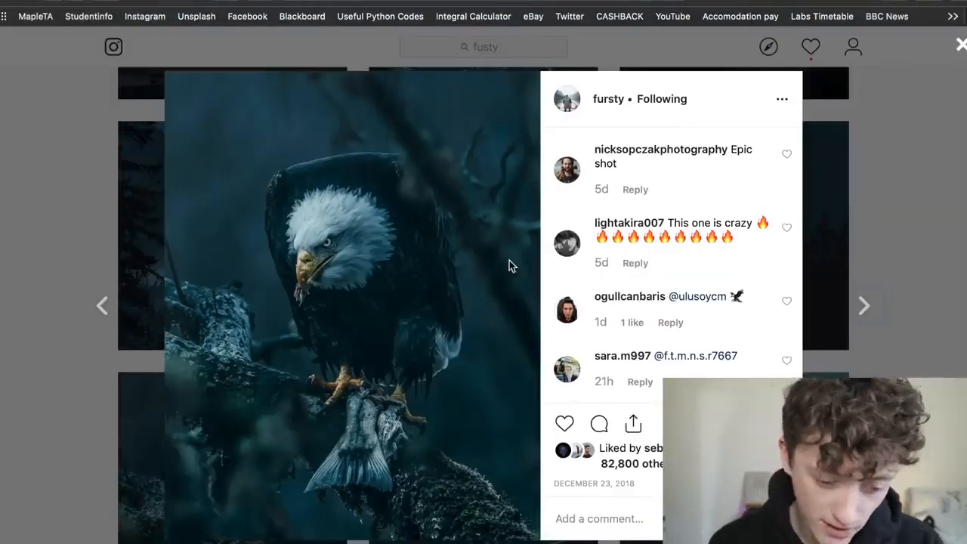
scroll(610, 208, "up", 10)
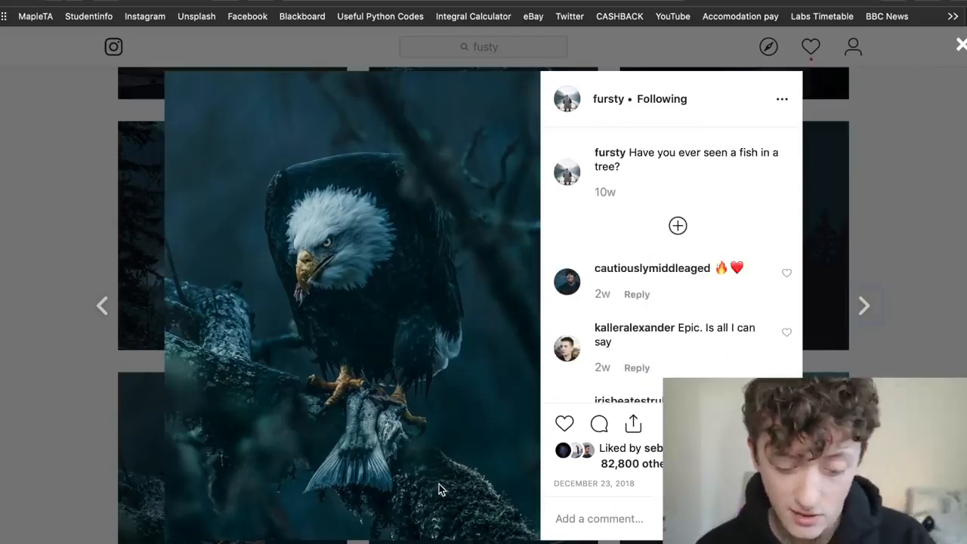
- Switch to Lightroom to view the edited bird photo full screen and compare it with the Instagram eagle post
key("super+Tab")
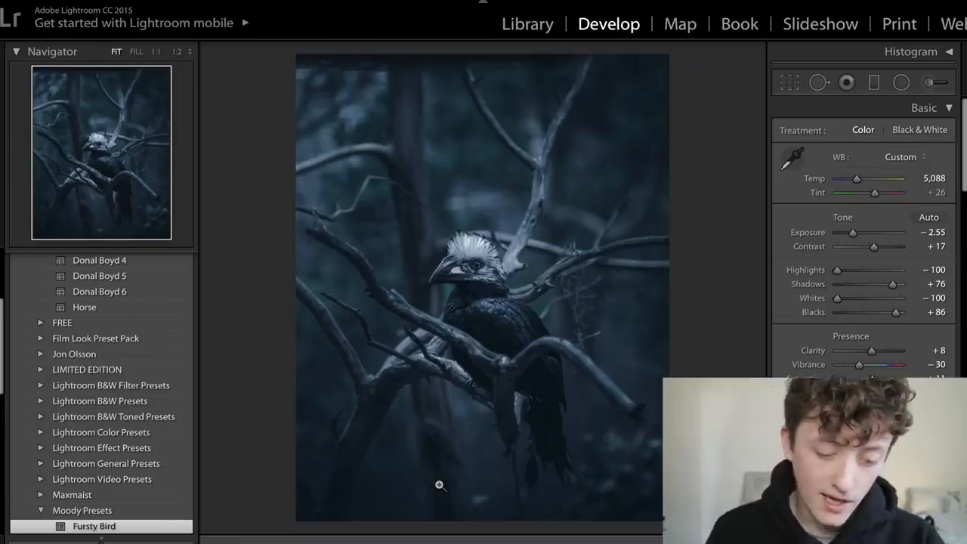
key("f")
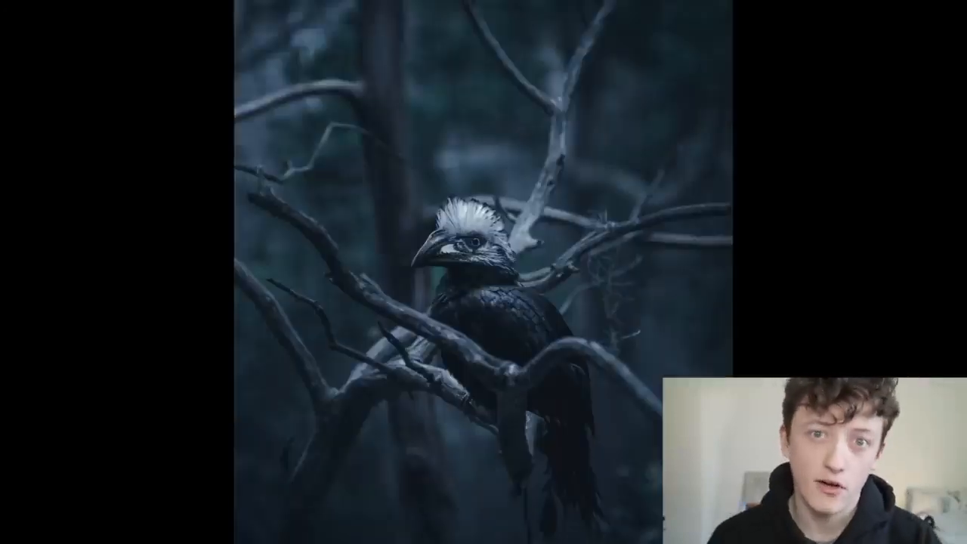
key("f")
key("super+Tab")
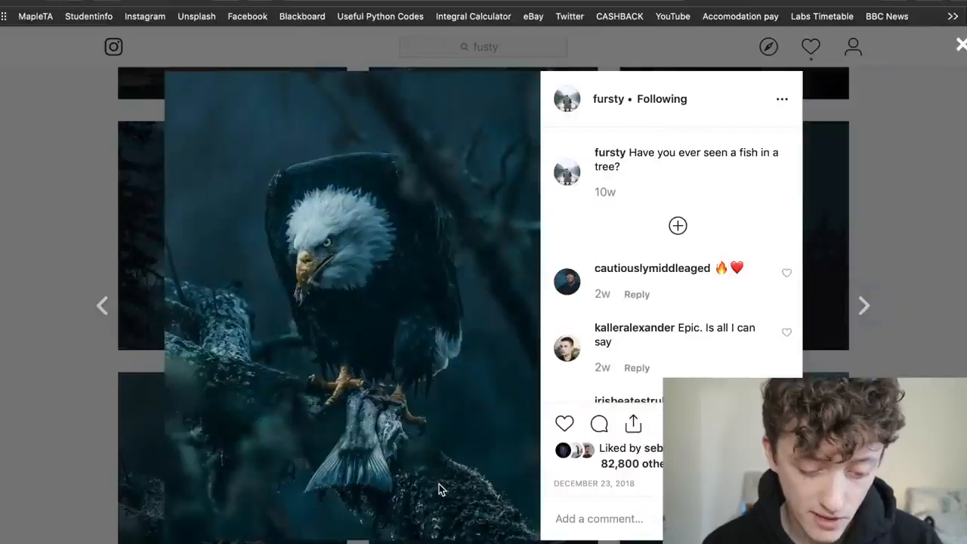
key("super+Tab")
key("super+Tab")
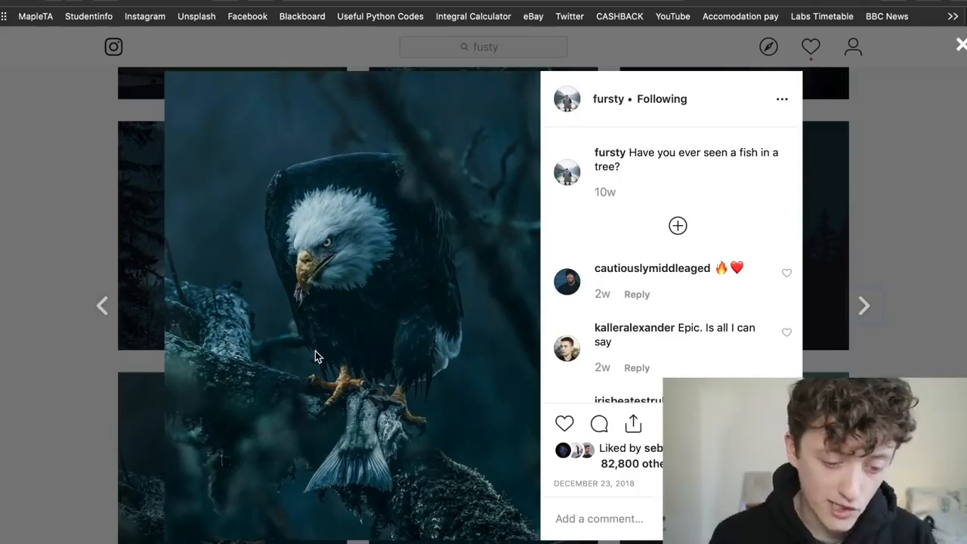
- Return to Lightroom and compare the bird photo before and after the moody edit several times
mouse_move(417, 533)
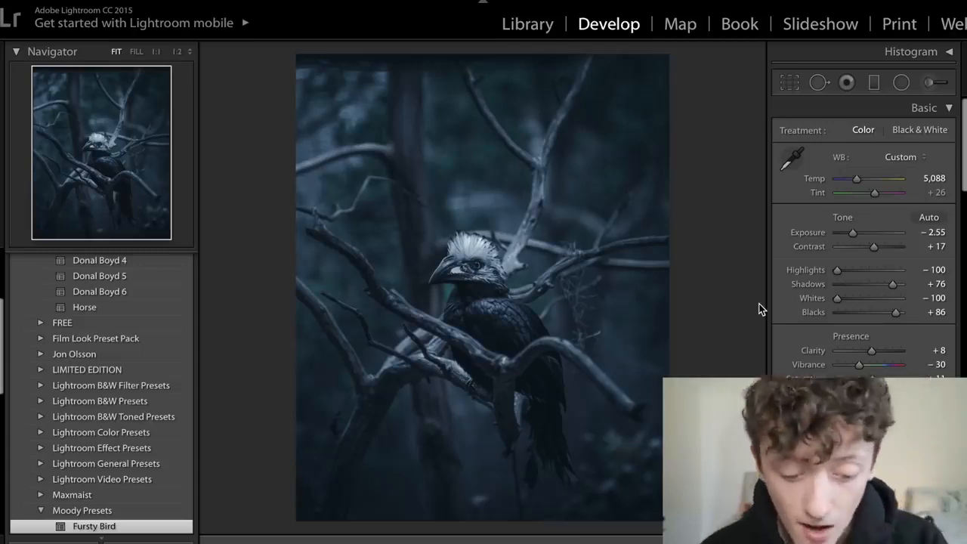
key("backslash")
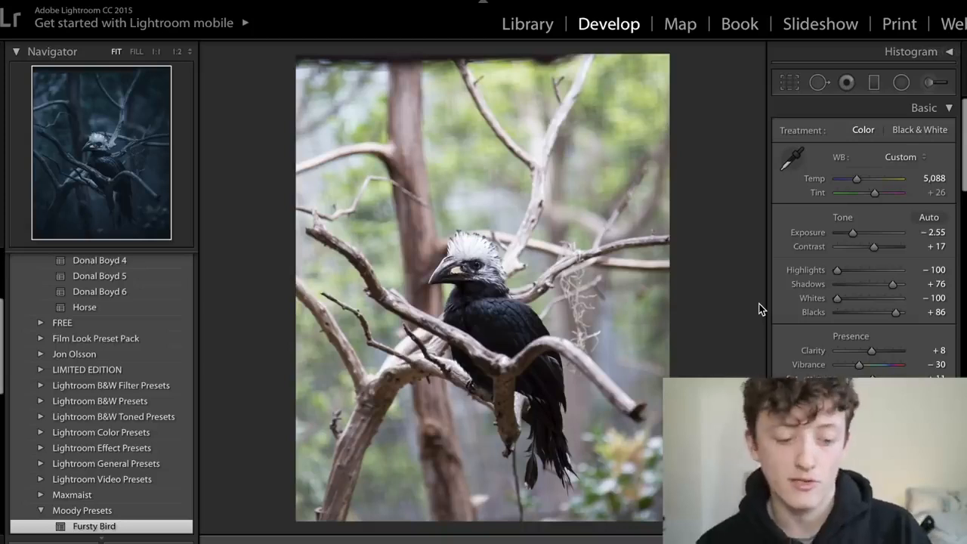
key("backslash")
key("backslash")
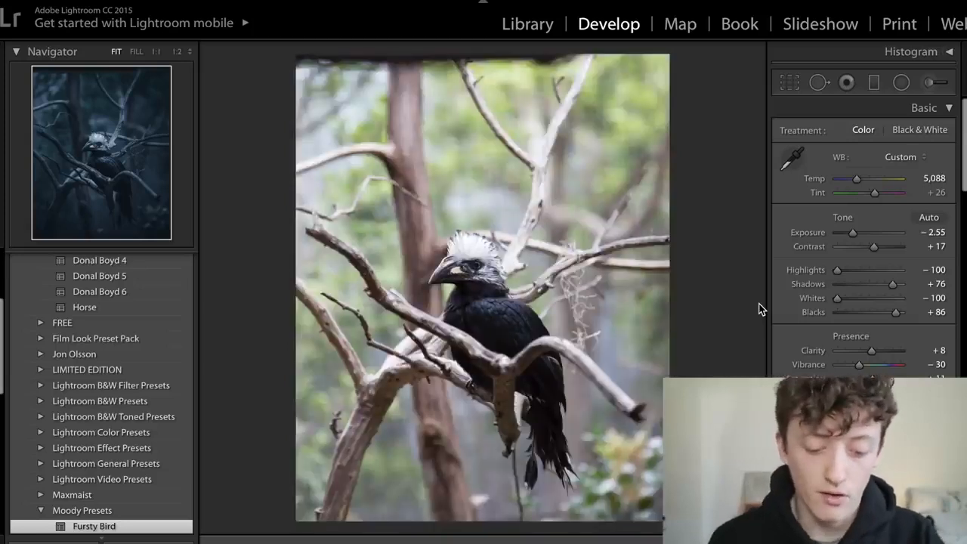
key("backslash")
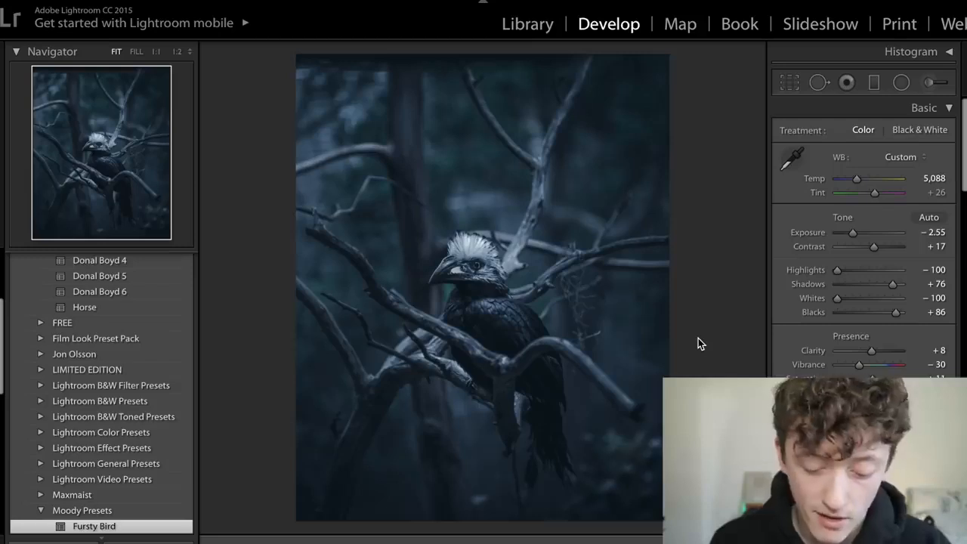
key("backslash")
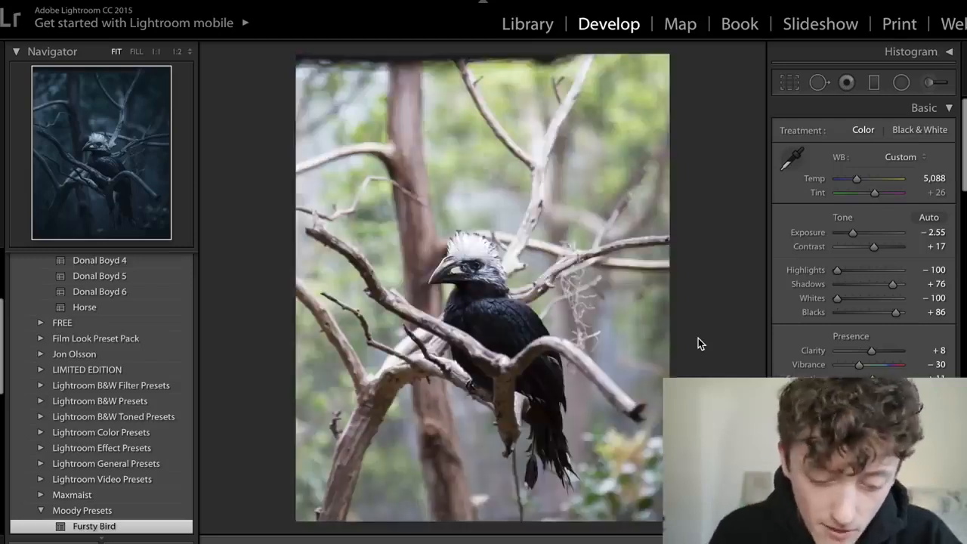
key("backslash")
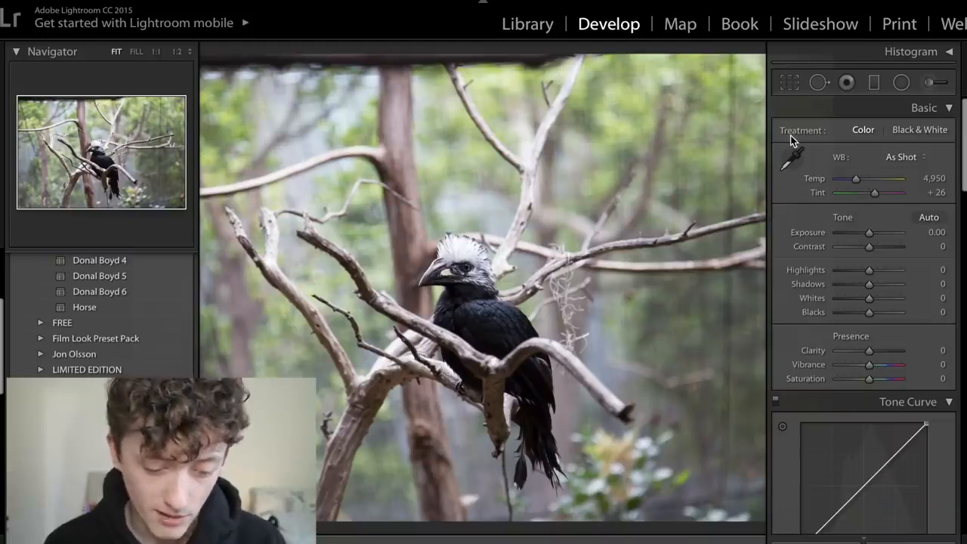
- Crop the unedited bird photo to a 4 x 5 / 8 x 10 portrait frame around the bird
left_click(790, 84)
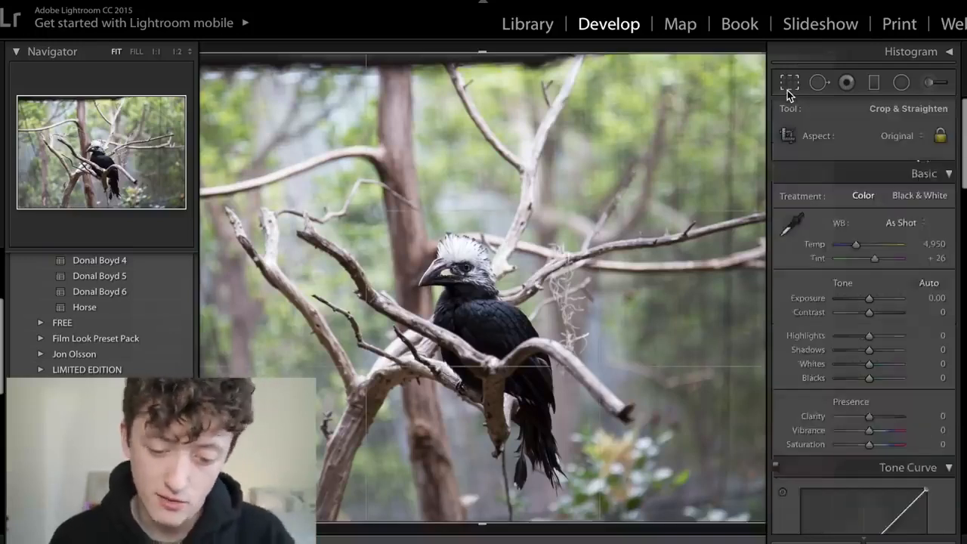
left_click(907, 135)
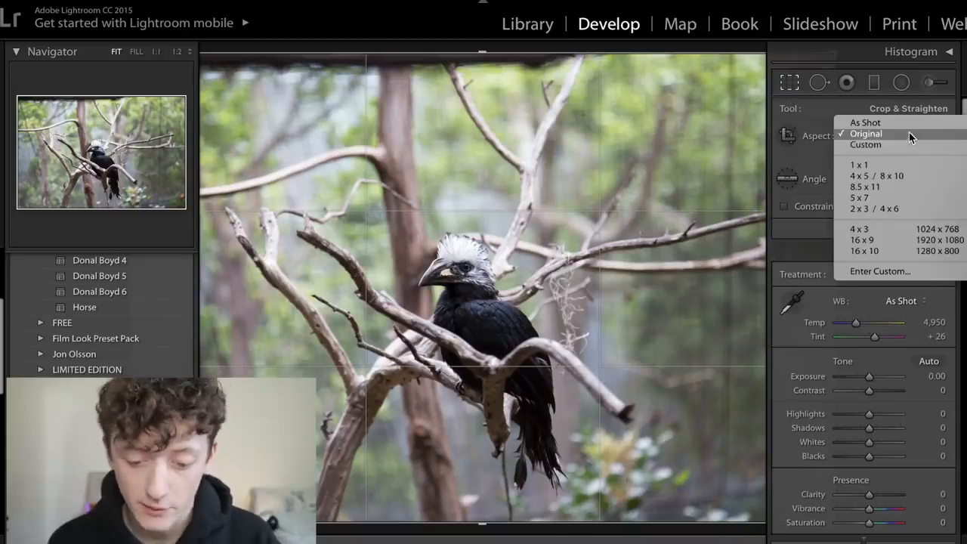
left_click(905, 179)
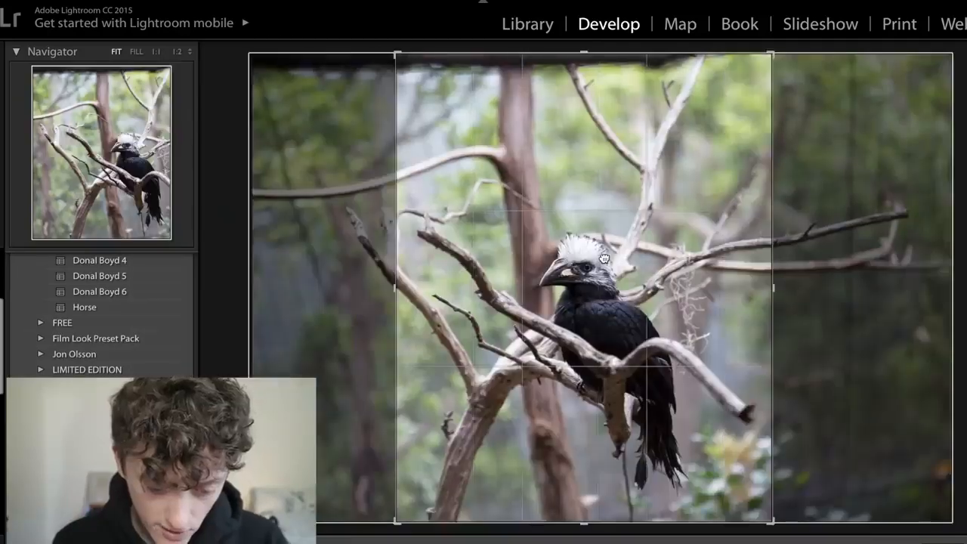
mouse_move(605, 259)
left_mouse_down()
mouse_move(560, 258)
mouse_move(622, 262)
left_mouse_up()
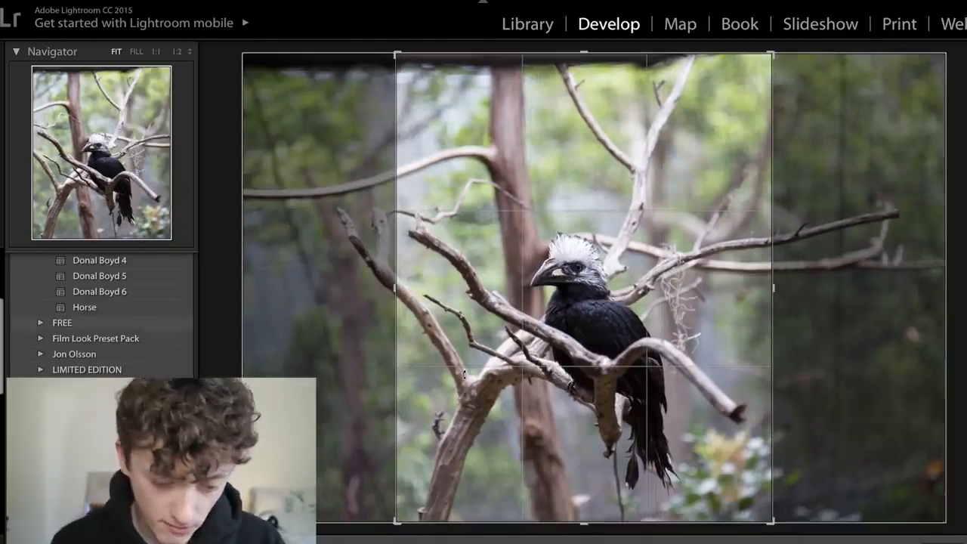
key("Return")
key("F8")
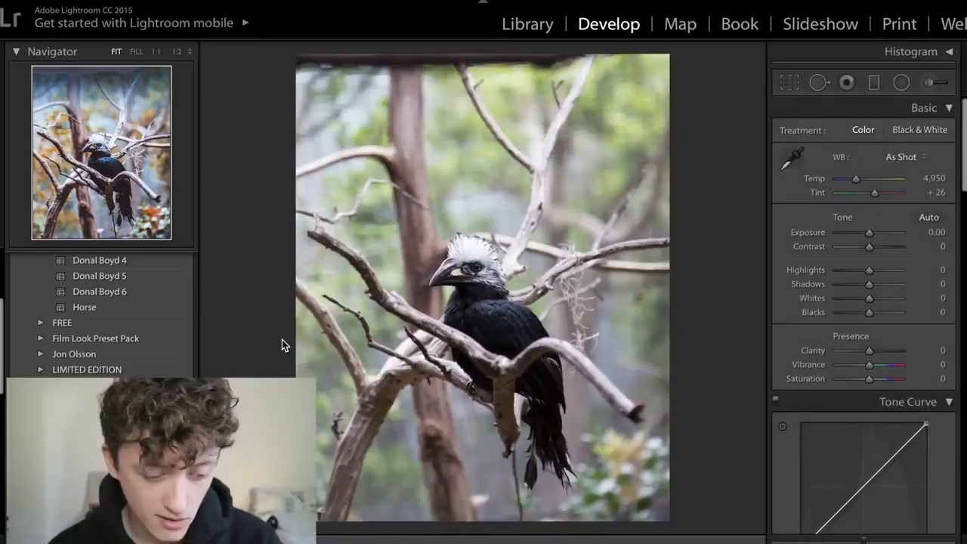
- Darken the cropped bird photo by setting Exposure to -2.50 and Highlights to -100
scroll(149, 347, "down", 3)
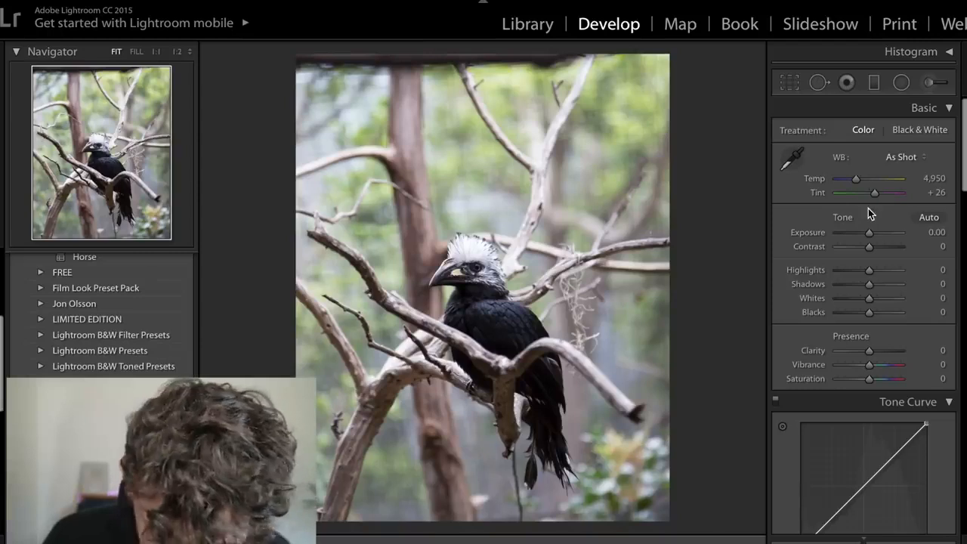
left_click(936, 232)
key("BackSpace")
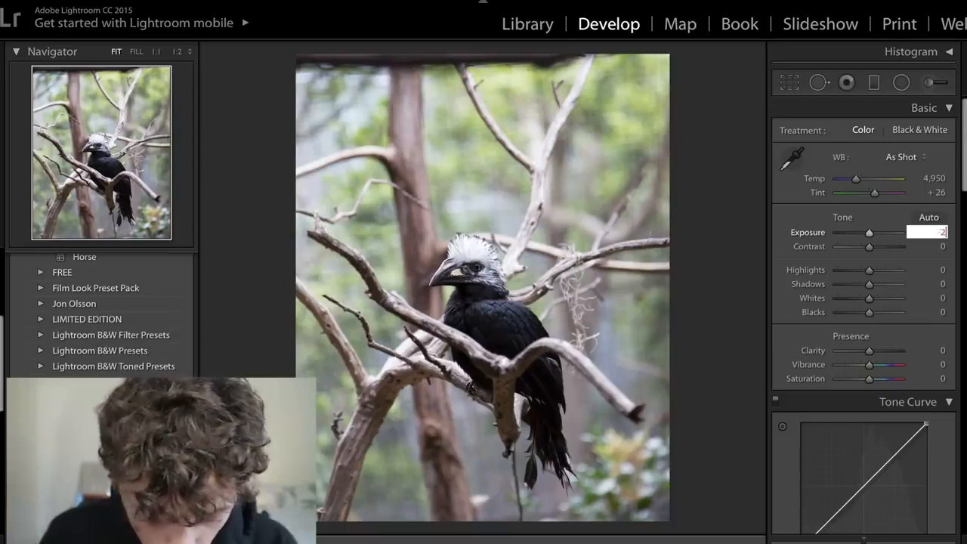
type("-2.5")
key("Return")
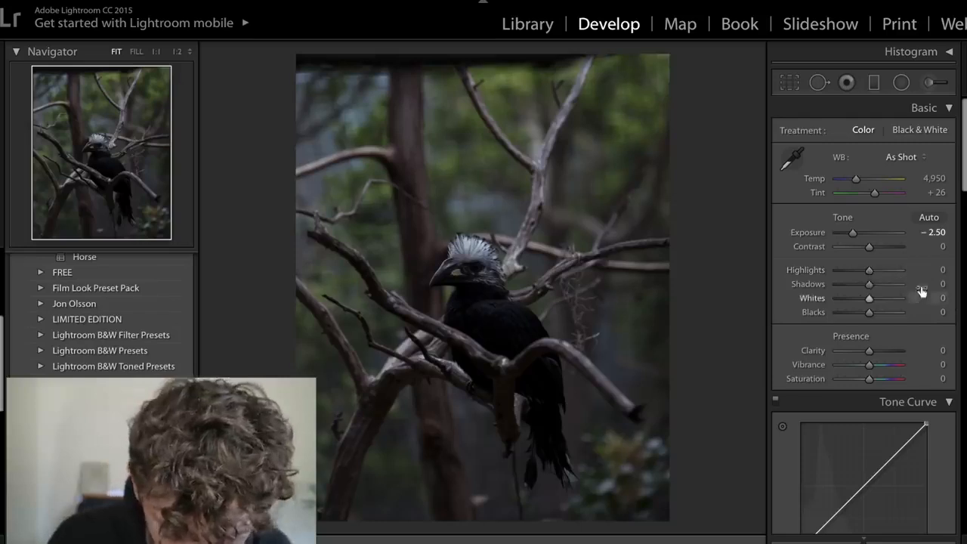
left_click_drag(870, 269, 572, 303)
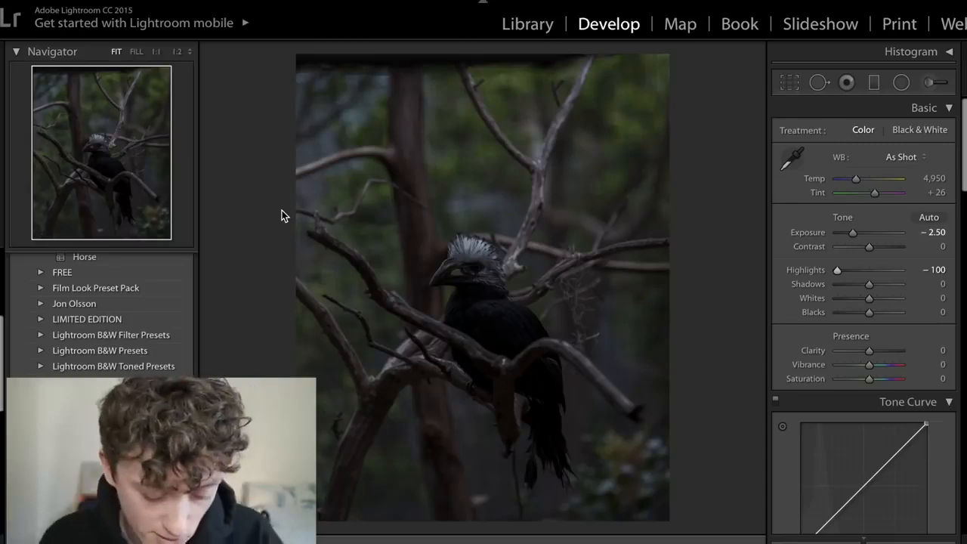
- Check the Instagram eagle post as reference, then set the bird photo's Shadows to +76, Whites to -100 and Blacks to +86 in Lightroom
key("ctrl+Left")
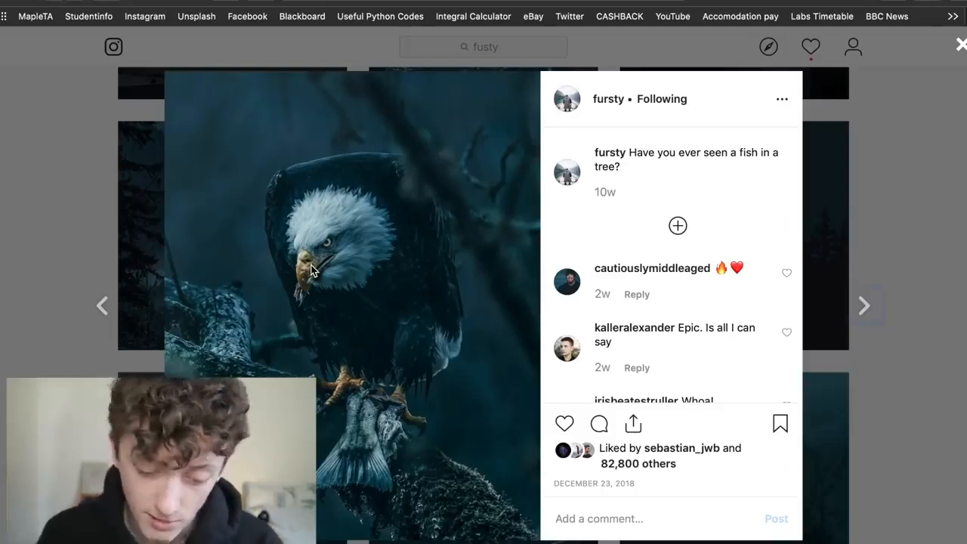
key("ctrl+Right")
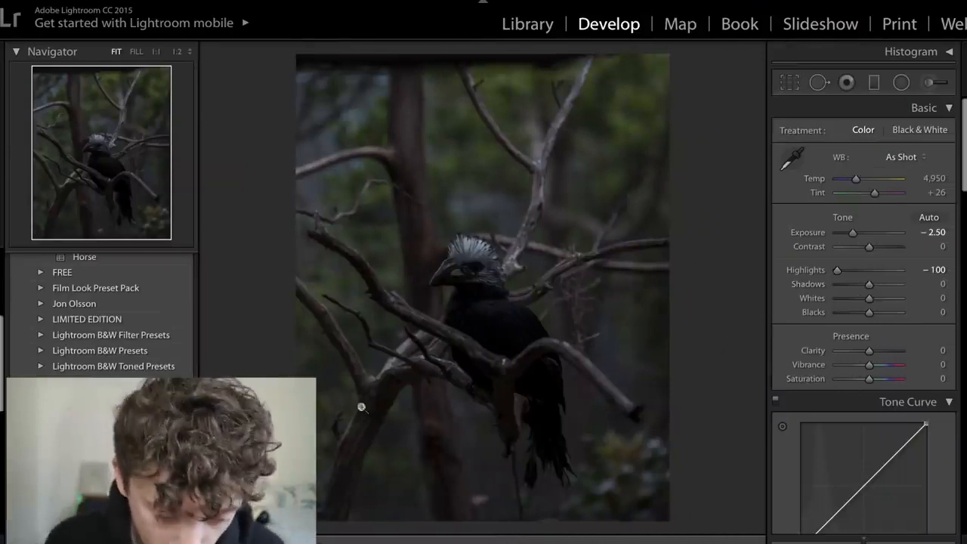
left_click_drag(875, 286, 895, 288)
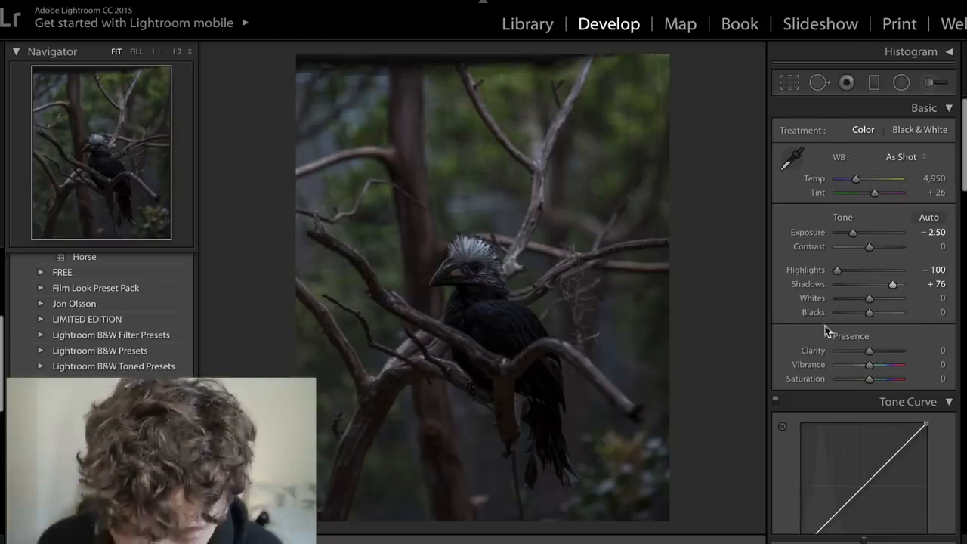
left_click_drag(870, 300, 718, 310)
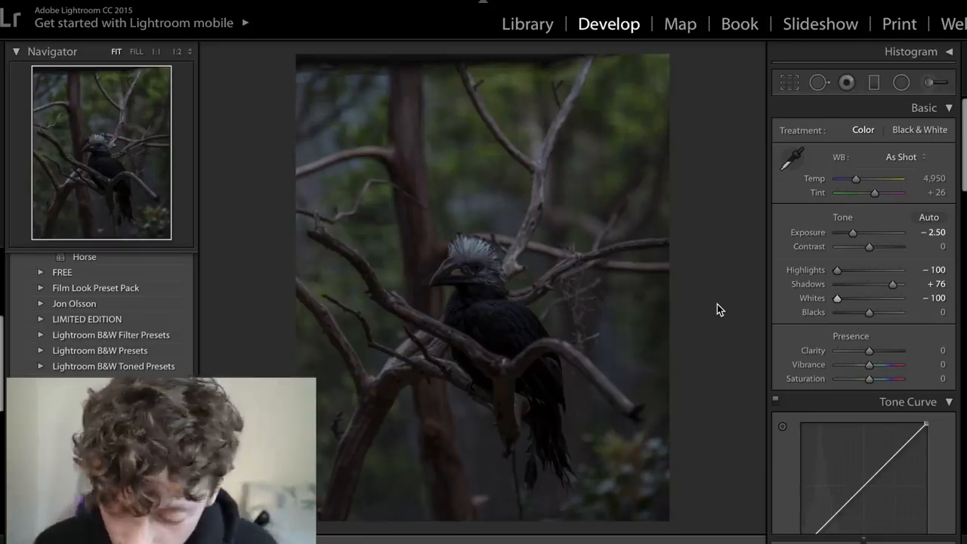
left_click_drag(895, 316, 898, 318)
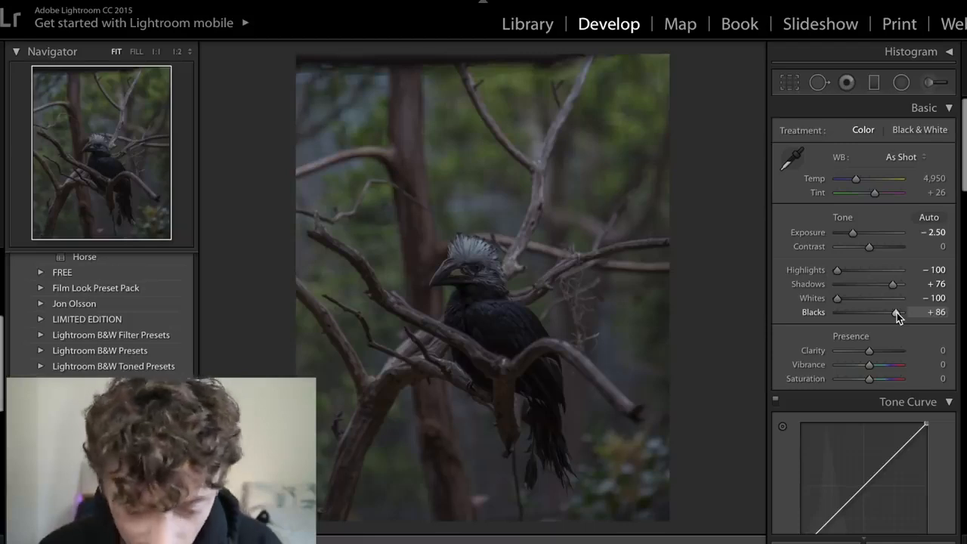
- Compare the bird photo before and after the tone edits, and check it against the Instagram eagle post
key("backslash")
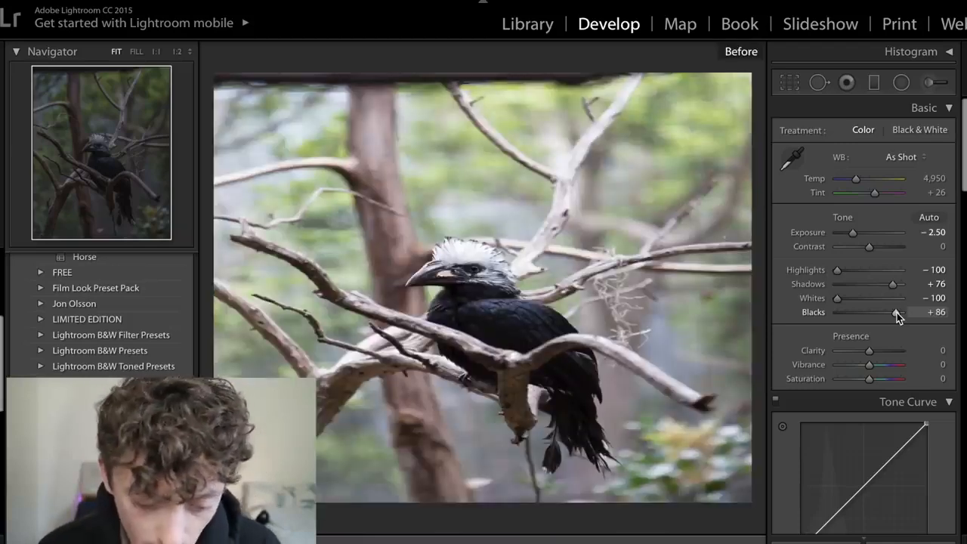
key("backslash")
key("backslash")
key("backslash")
key("backslash")
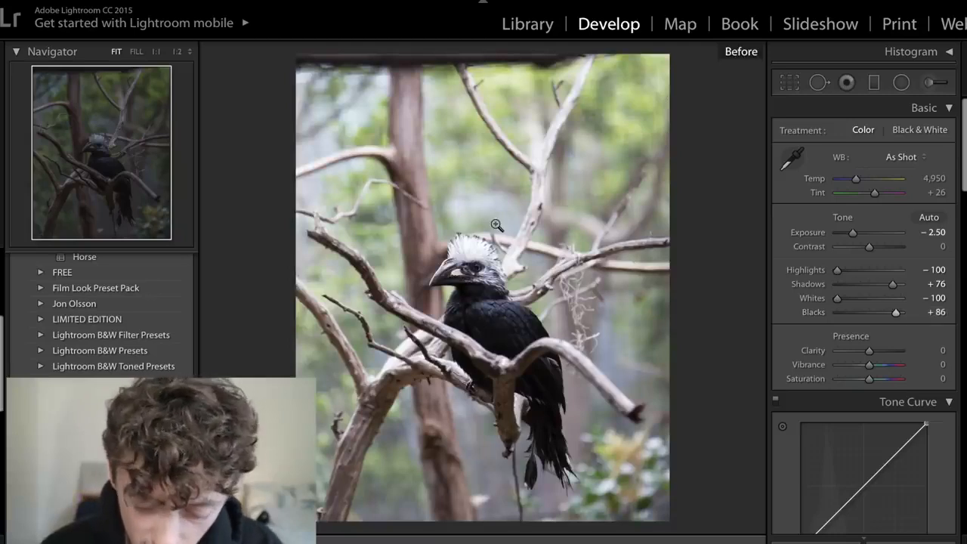
key("backslash")
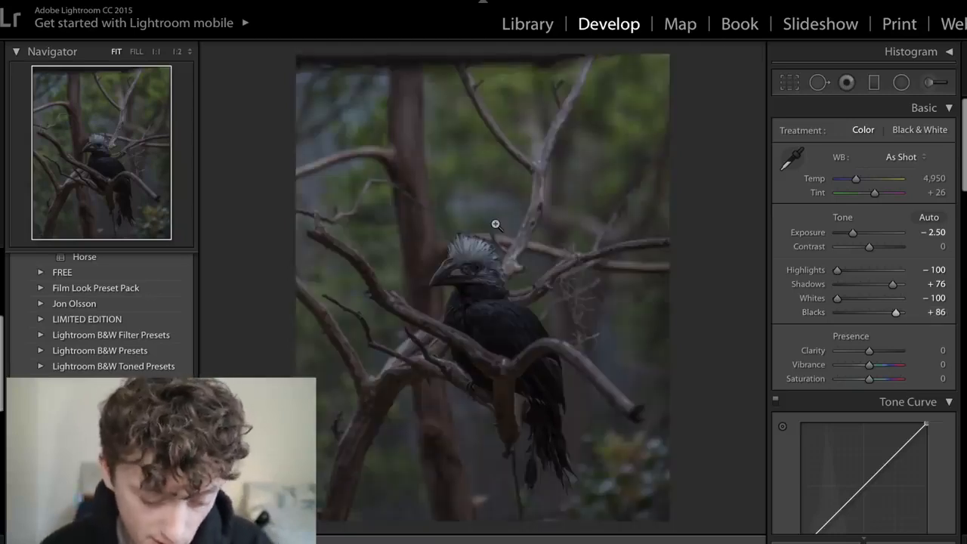
key("ctrl+Left")
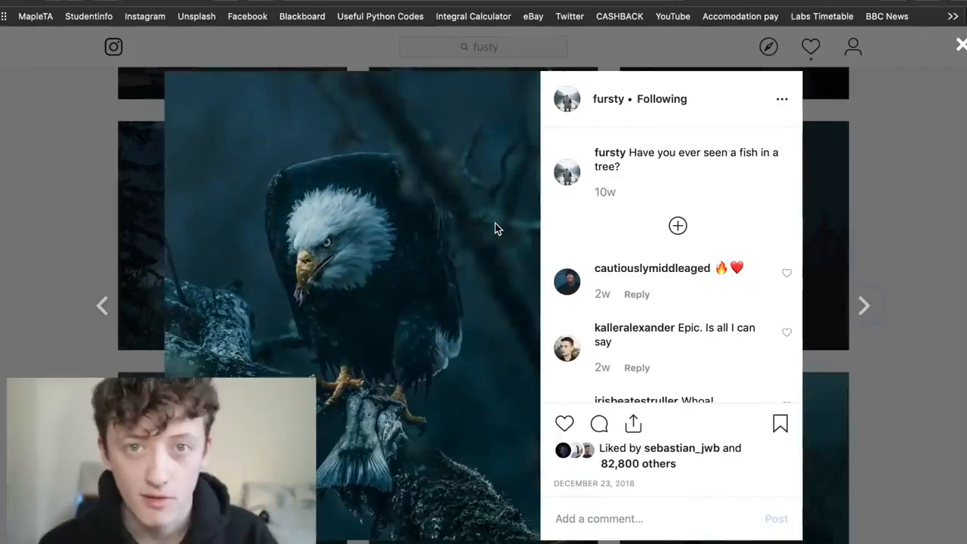
key("ctrl+Right")
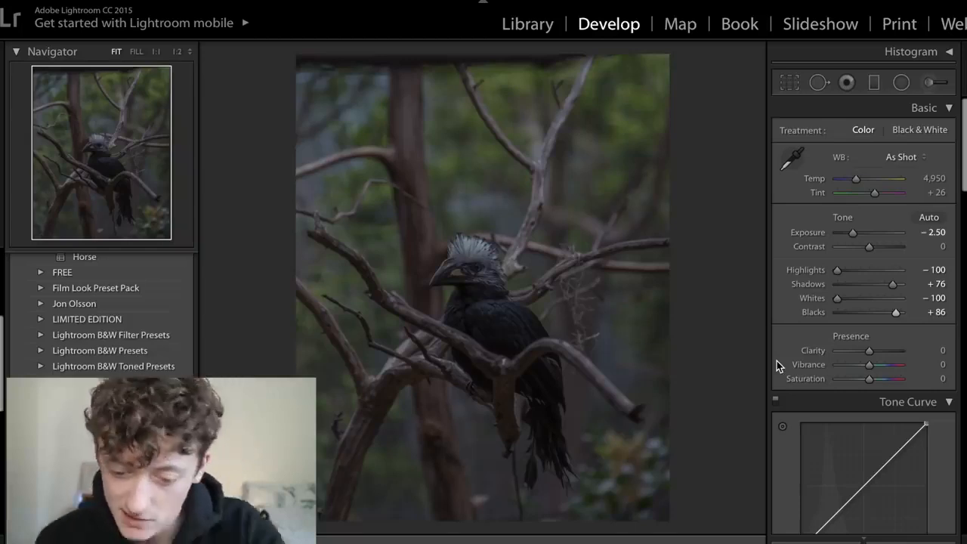
- Set the bird photo's Clarity to +9 and compare it with the unedited version
scroll(777, 361, "down", 1)
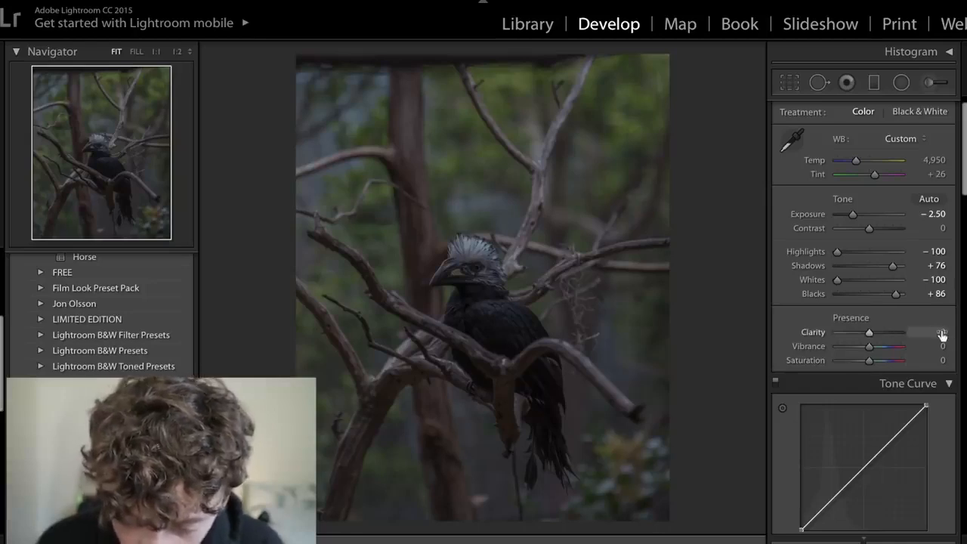
left_click_drag(873, 333, 875, 333)
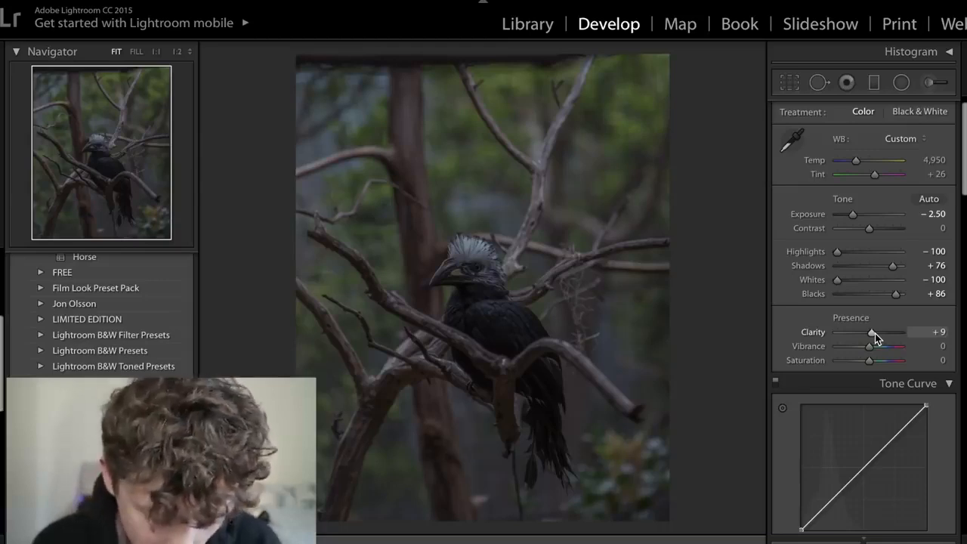
key("backslash")
key("backslash")
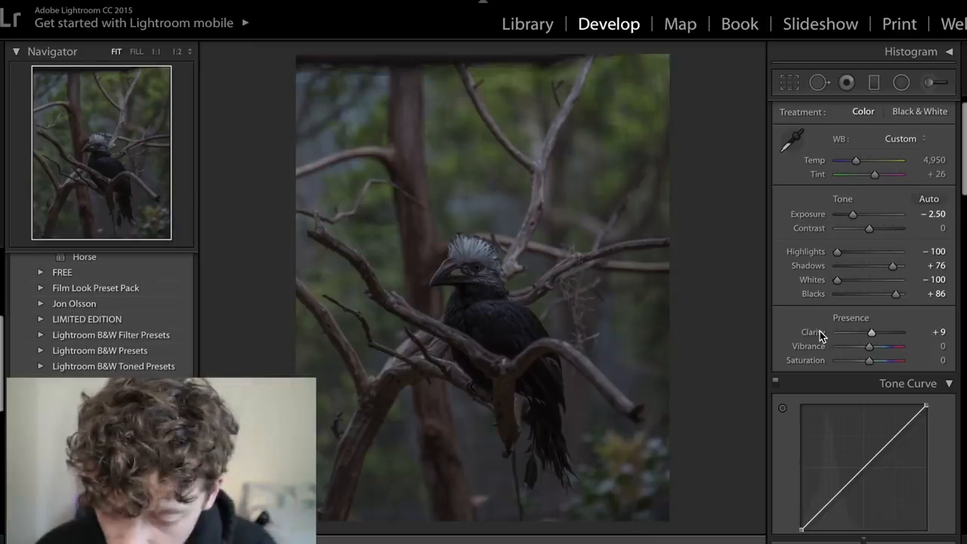
- Set the bird photo's Vibrance to -30 and Saturation to +10
left_click(941, 347)
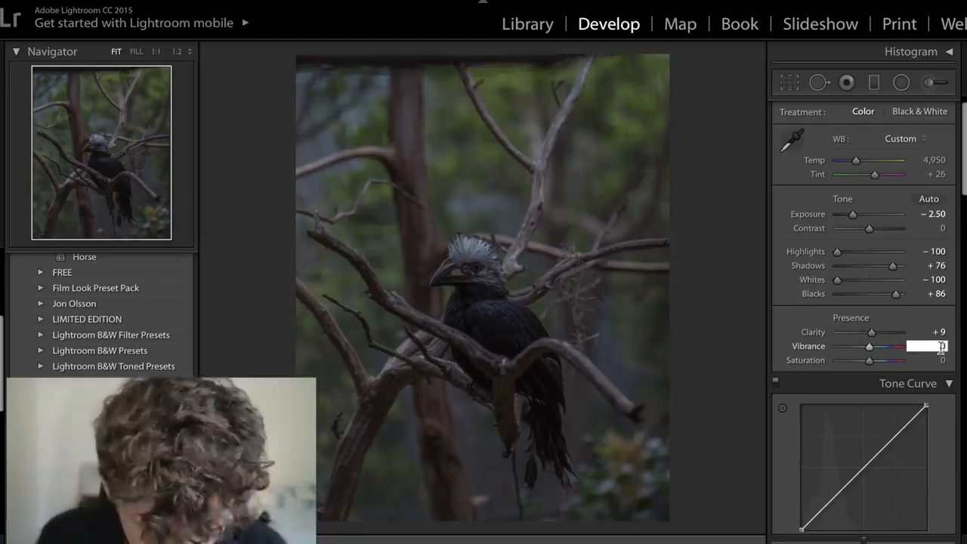
type("-30")
key("Return")
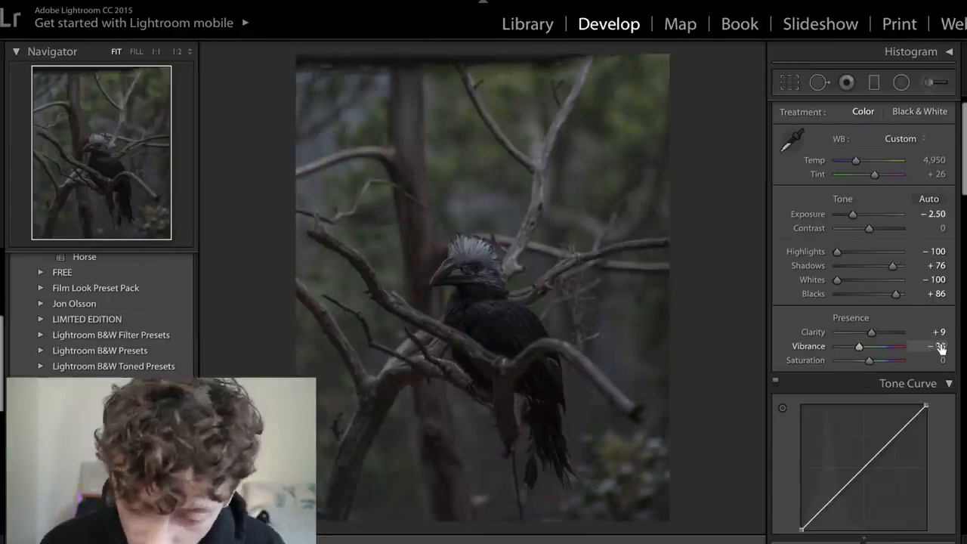
left_click(939, 361)
type("10")
key("Return")
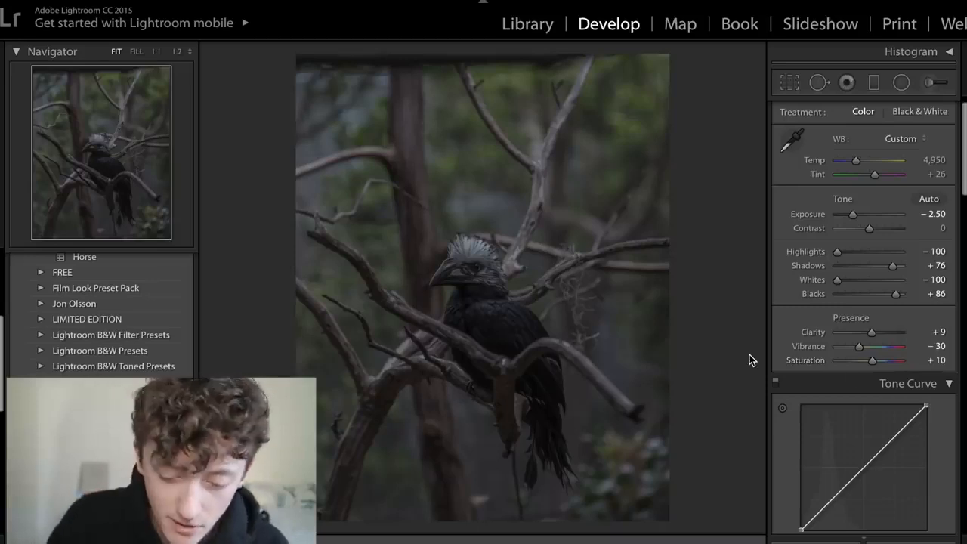
- Set the bird photo's Contrast to +15
left_click(940, 229)
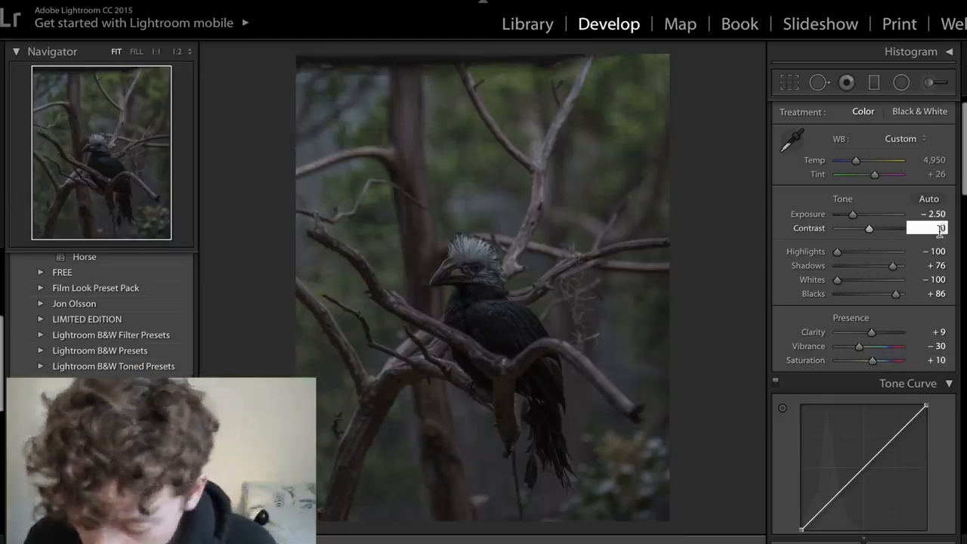
type("15")
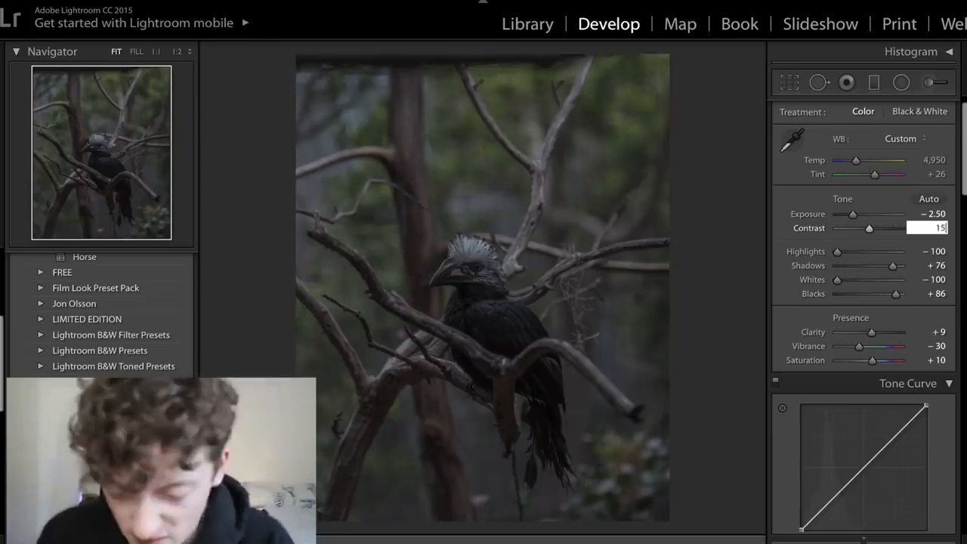
key("Return")
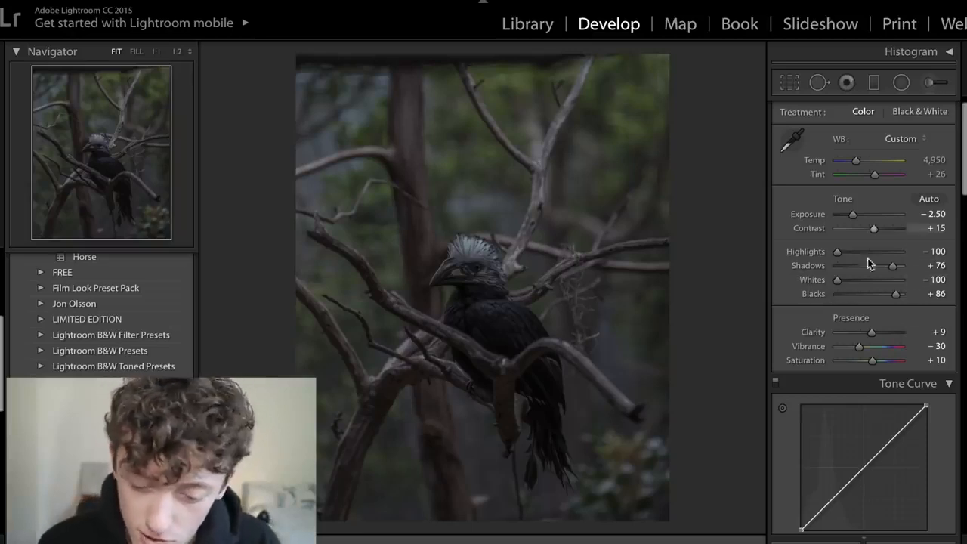
- Review the basic adjustments, tone curve and HSL settings down to the Split Toning controls
scroll(839, 271, "down", 1)
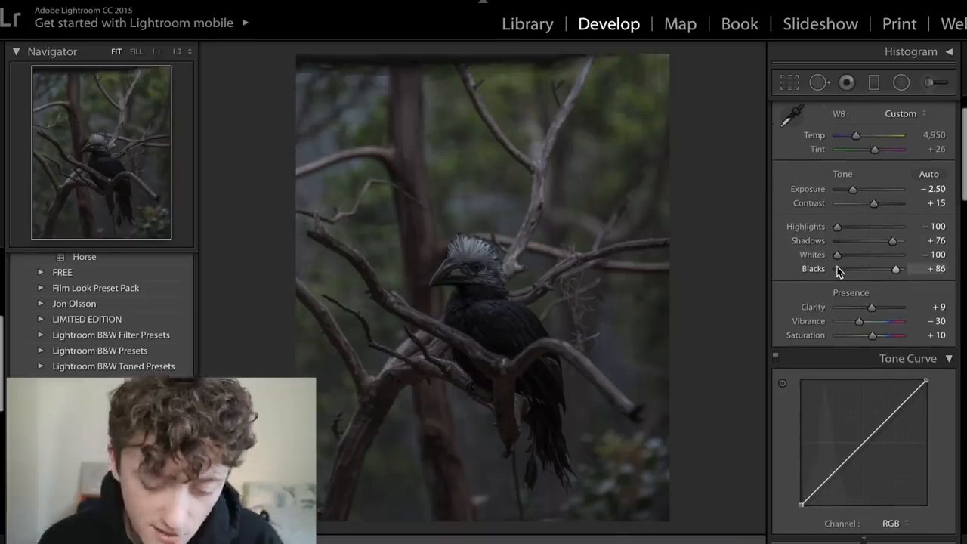
scroll(838, 271, "up", 2)
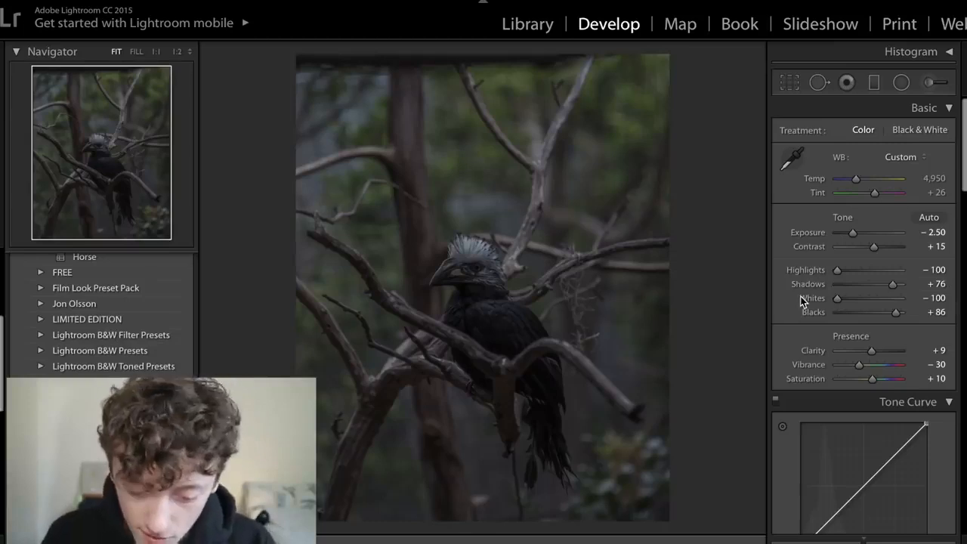
scroll(803, 301, "down", 3)
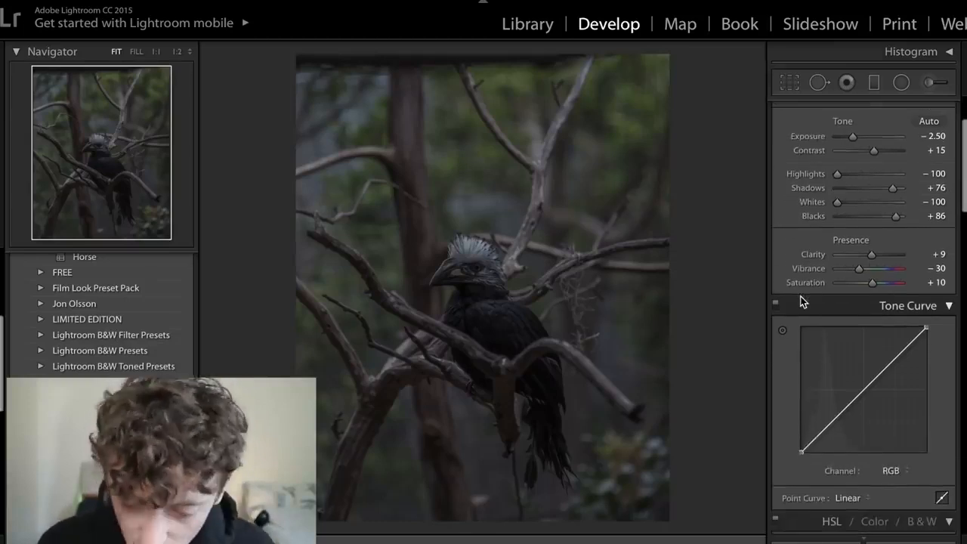
scroll(803, 301, "down", 2)
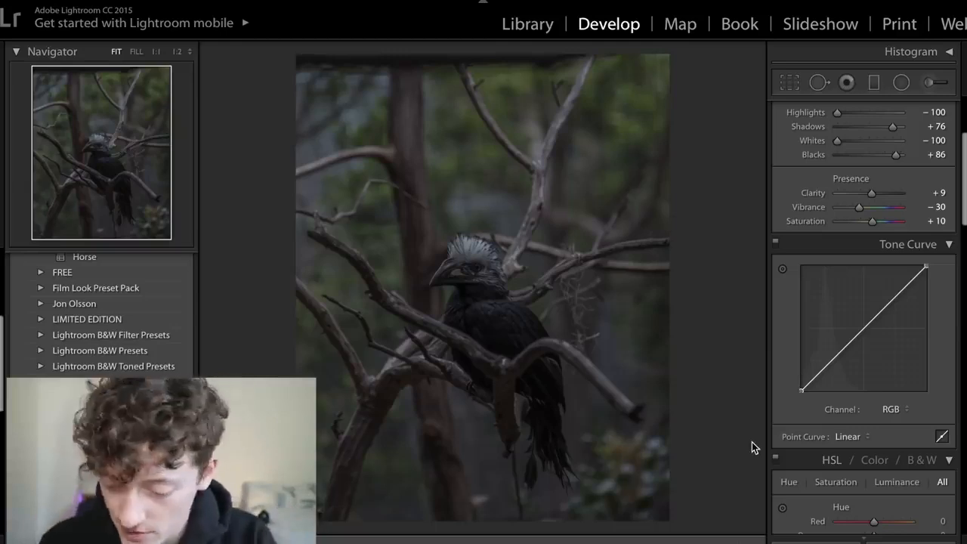
scroll(825, 385, "down", 5)
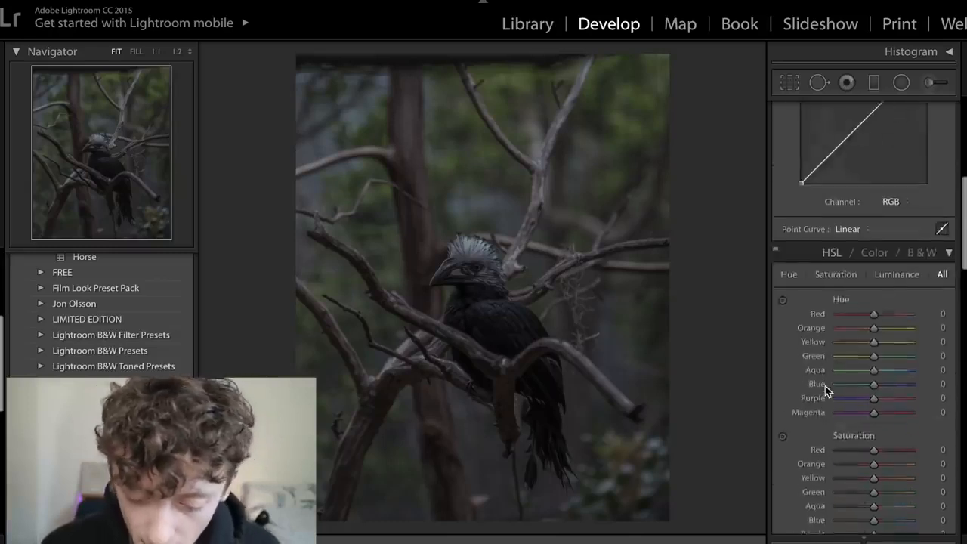
scroll(825, 386, "down", 3)
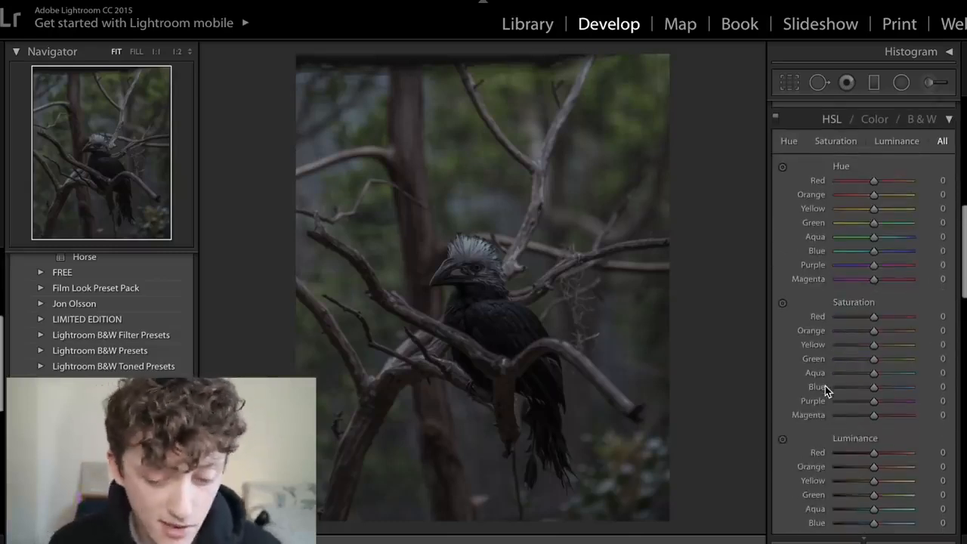
scroll(826, 386, "down", 8)
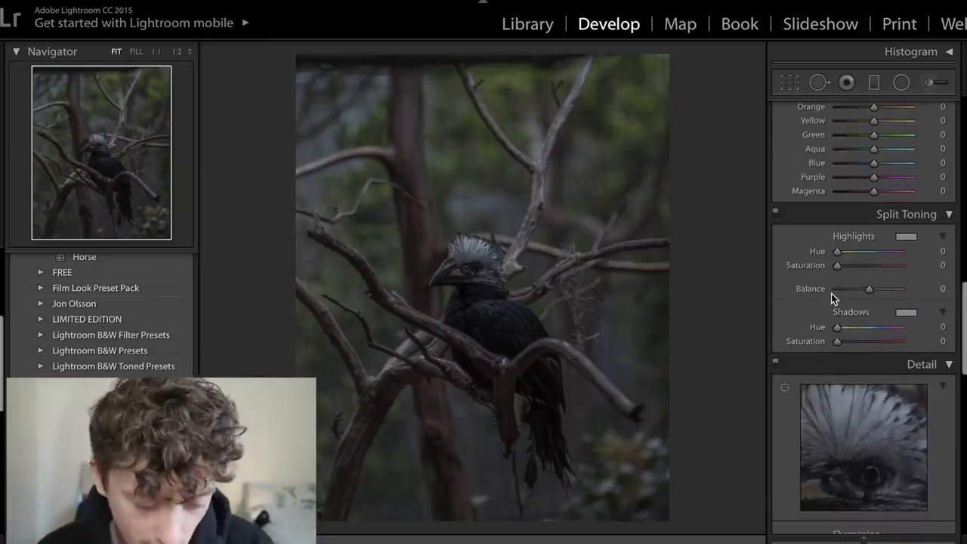
- Switch to the photographer's Instagram feed, view the misty forest post with the large tree trunk, and close it
key("super+Tab")
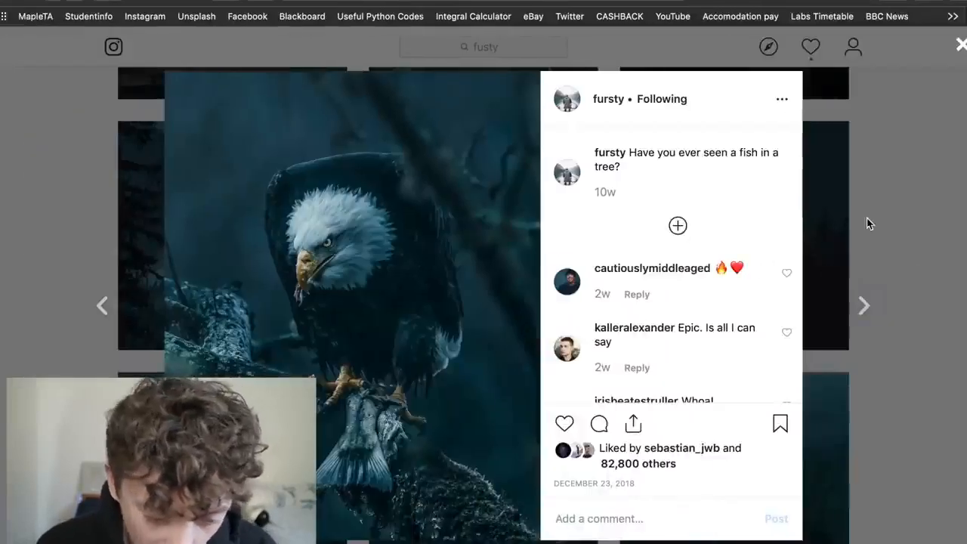
left_click(867, 219)
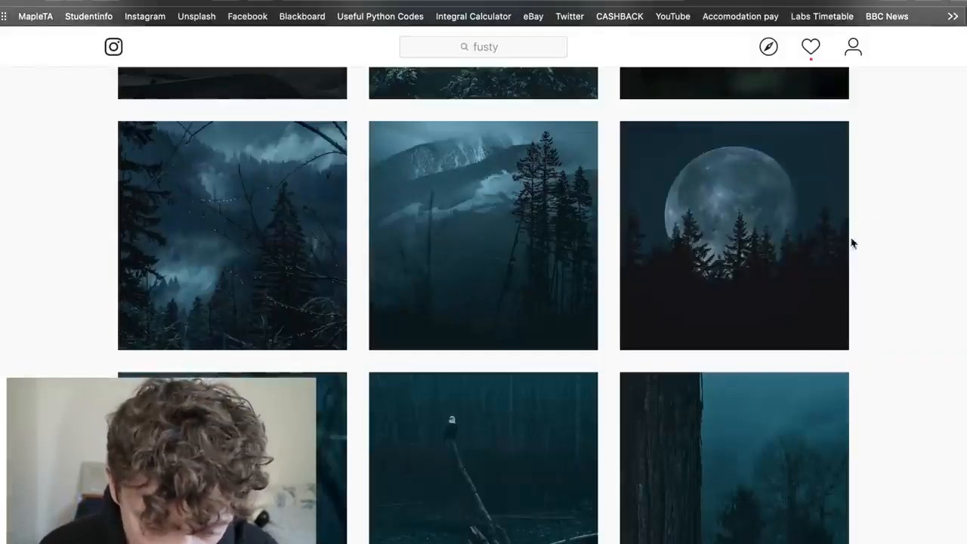
scroll(799, 371, "down", 2)
left_click(792, 449)
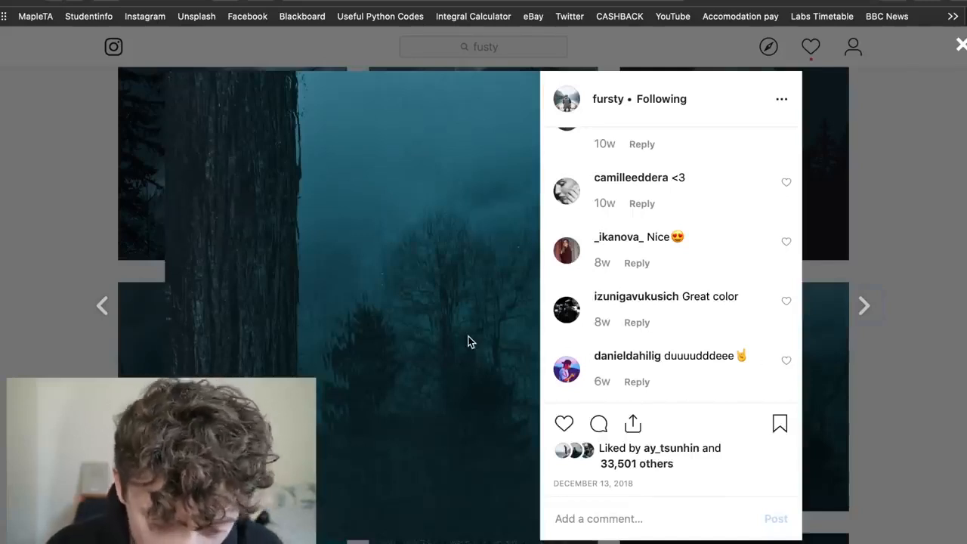
left_click(903, 421)
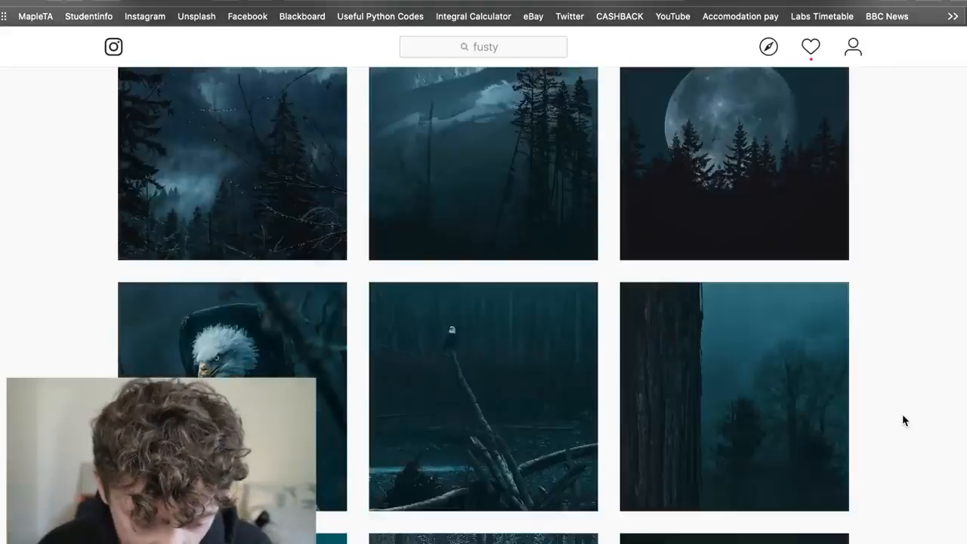
- Find the bird post from November 18, 2018 further down the photographer's feed and enlarge it
scroll(904, 415, "down", 3)
scroll(905, 414, "down", 2)
left_click(779, 306)
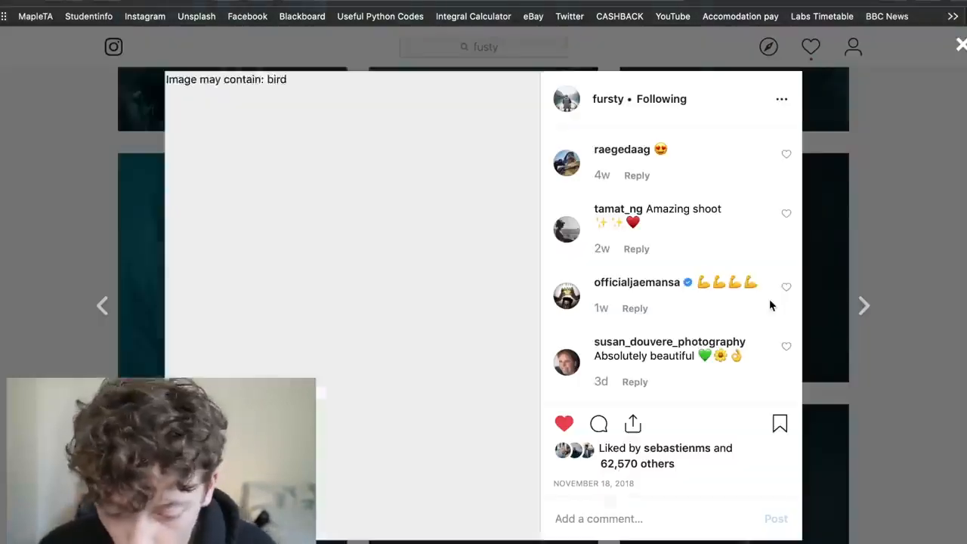
- Close the bird post, browse further down the photographer's feed, and open the September 18, 2018 post of dew-covered leaves
left_click(901, 242)
scroll(901, 242, "down", 4)
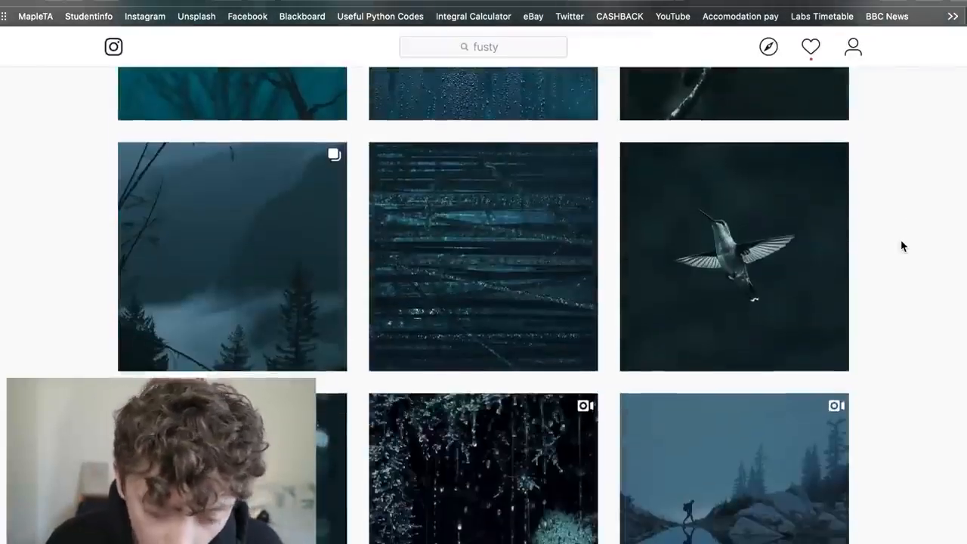
scroll(901, 241, "down", 6)
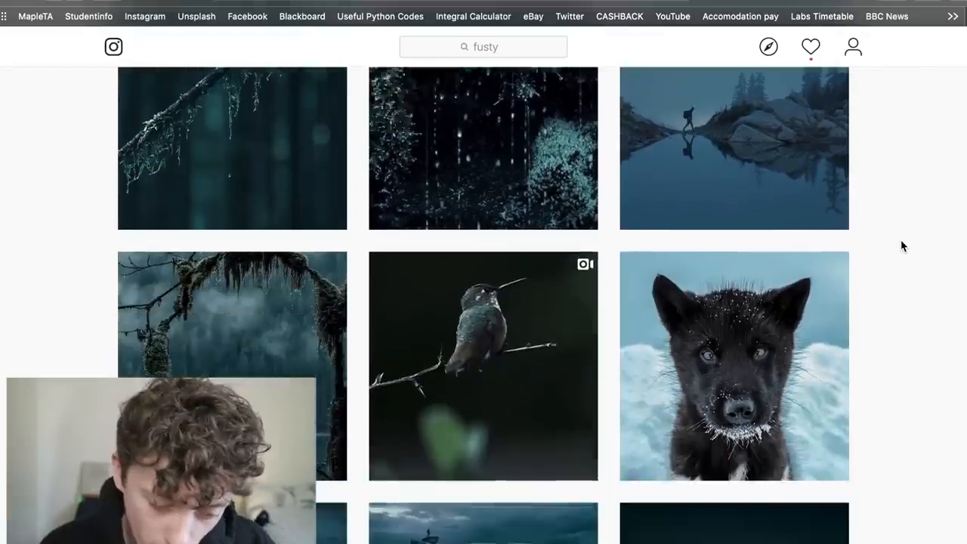
scroll(901, 246, "down", 3)
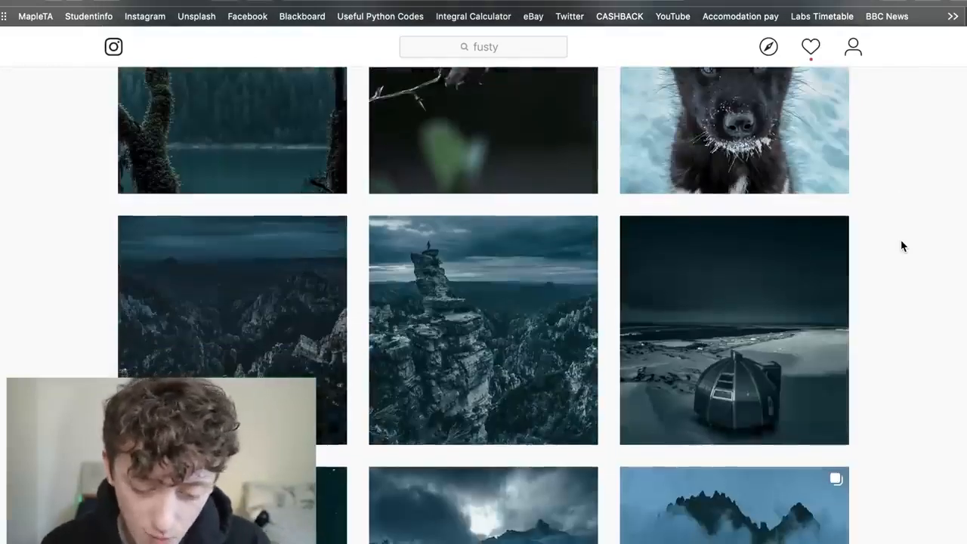
scroll(901, 245, "down", 2)
scroll(901, 245, "down", 3)
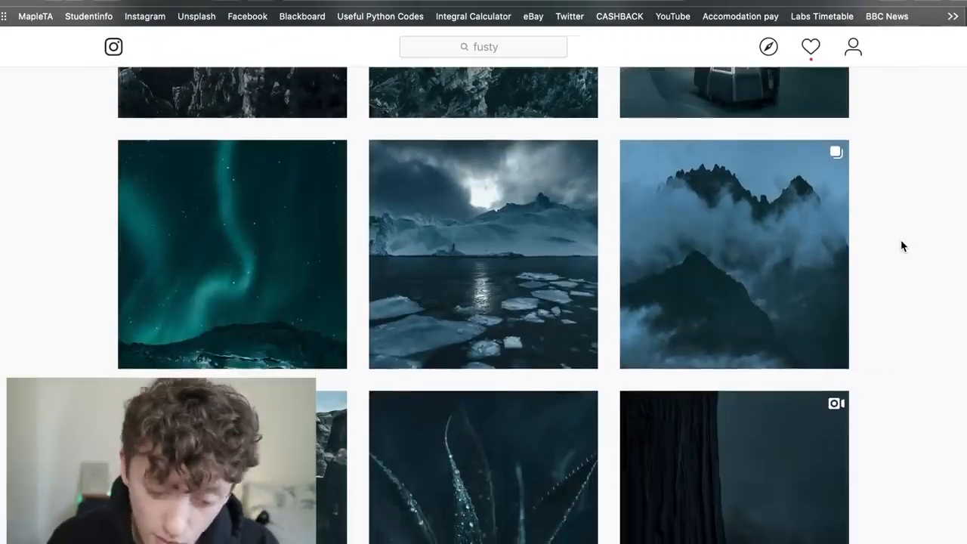
scroll(901, 246, "down", 2)
left_click(503, 421)
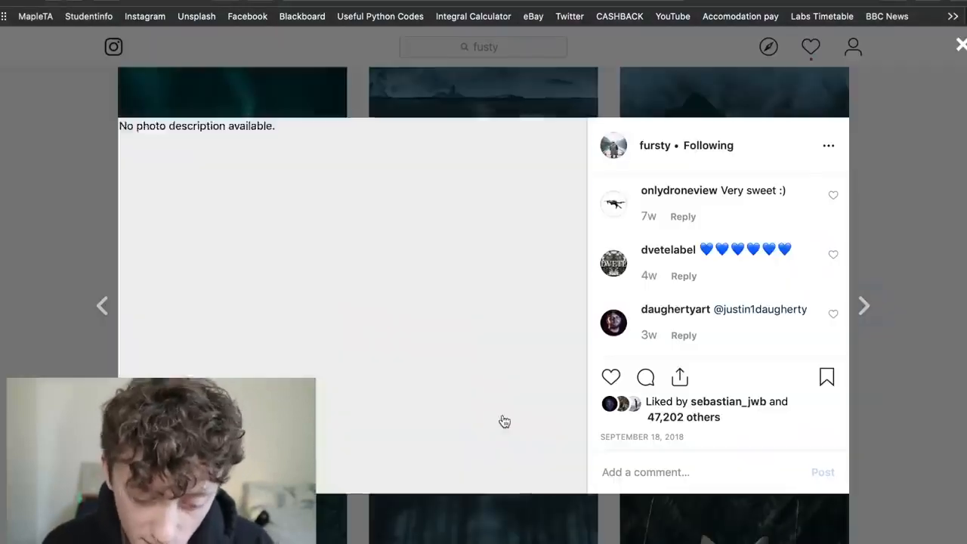
- Close the dew-covered leaves post and enlarge the bald eagle post from December 23, 2018 in the photographer's feed
key("super+Tab")
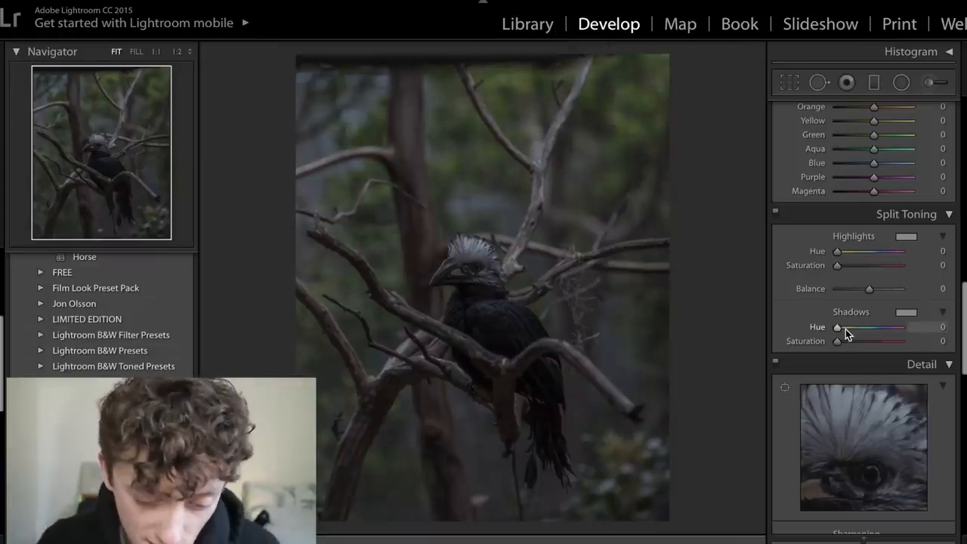
key("super+Tab")
left_click(905, 282)
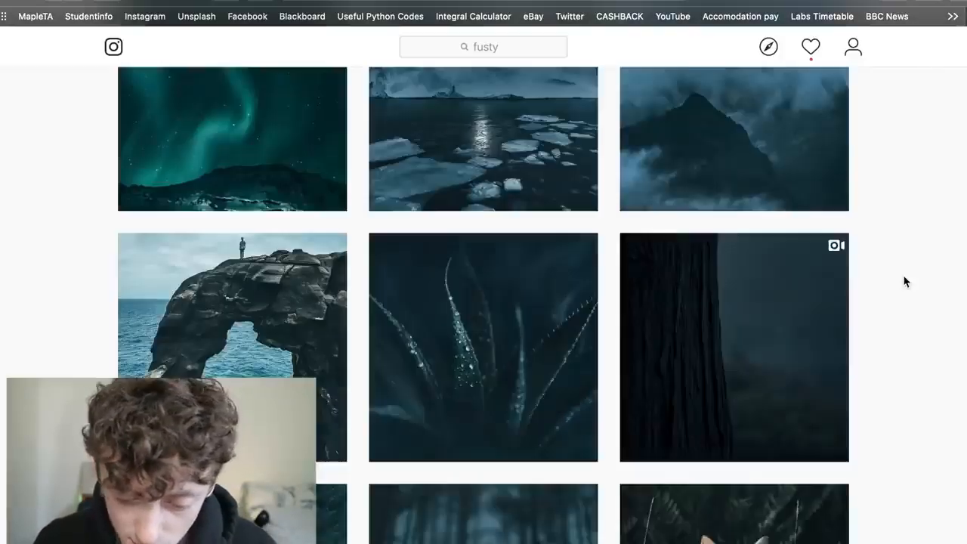
scroll(904, 286, "down", 10)
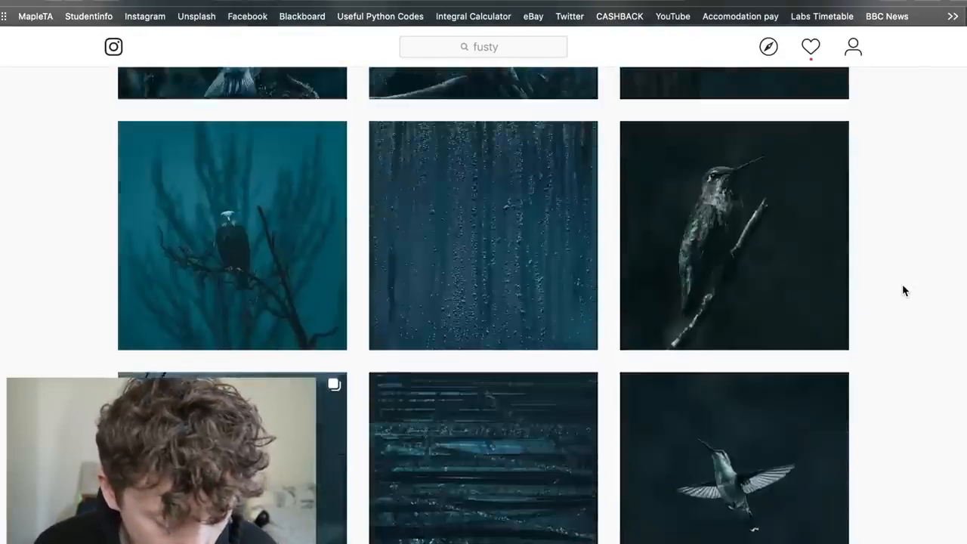
scroll(902, 284, "down", 5)
left_click(214, 307)
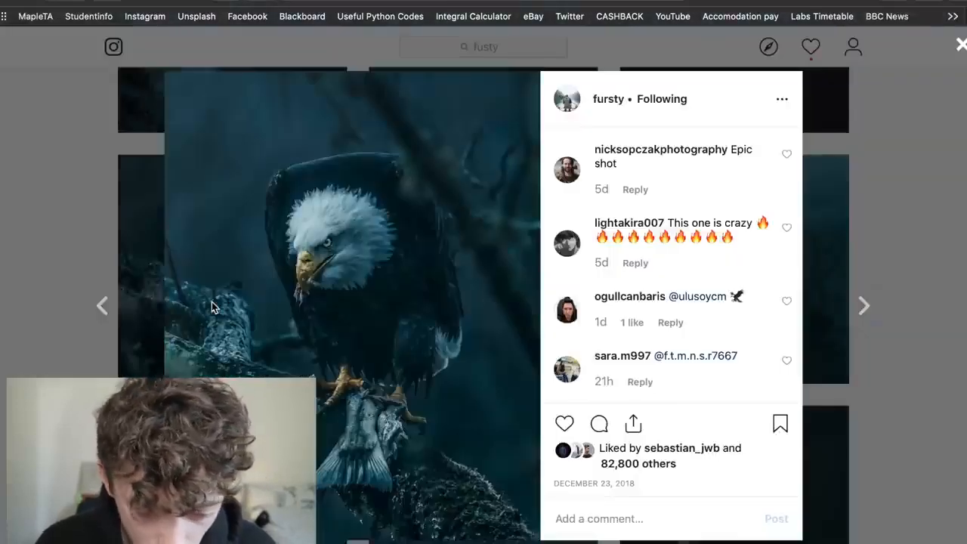
- Switch to Lightroom, preview blue tones for the Split Toning shadows, and set the Shadows Hue to 227
key("super+Tab")
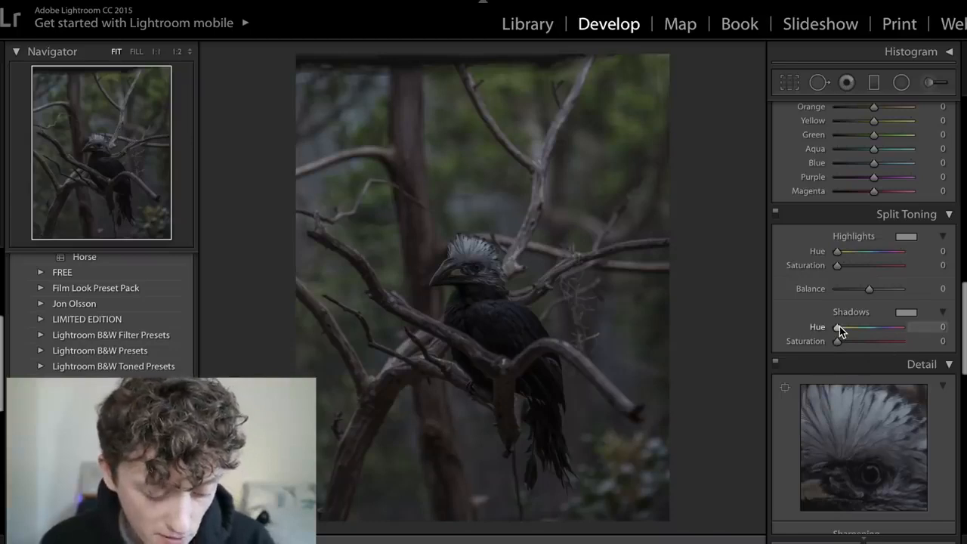
key("alt")
left_click_drag(841, 332, 888, 338)
left_click_drag(881, 331, 879, 331)
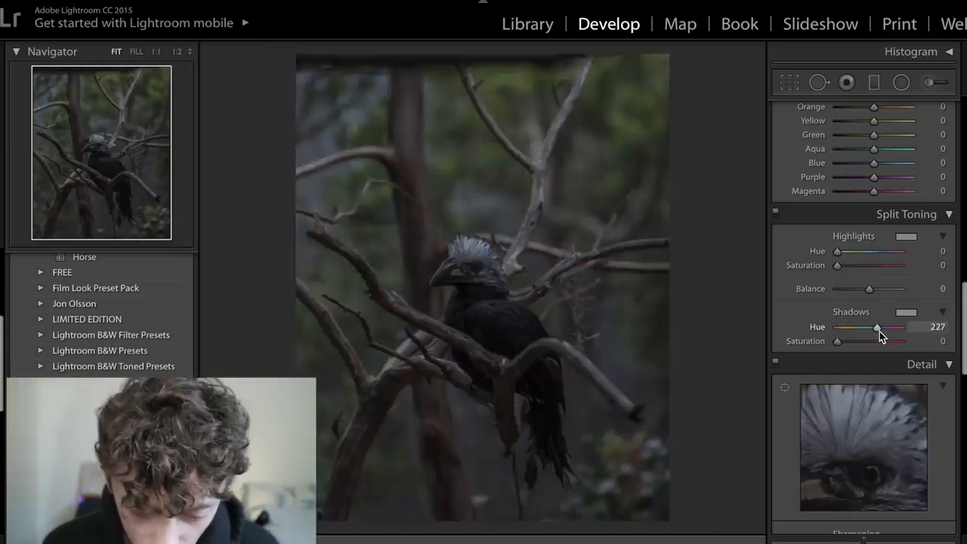
left_click(880, 331, "alt")
left_click_drag(880, 332, 876, 334)
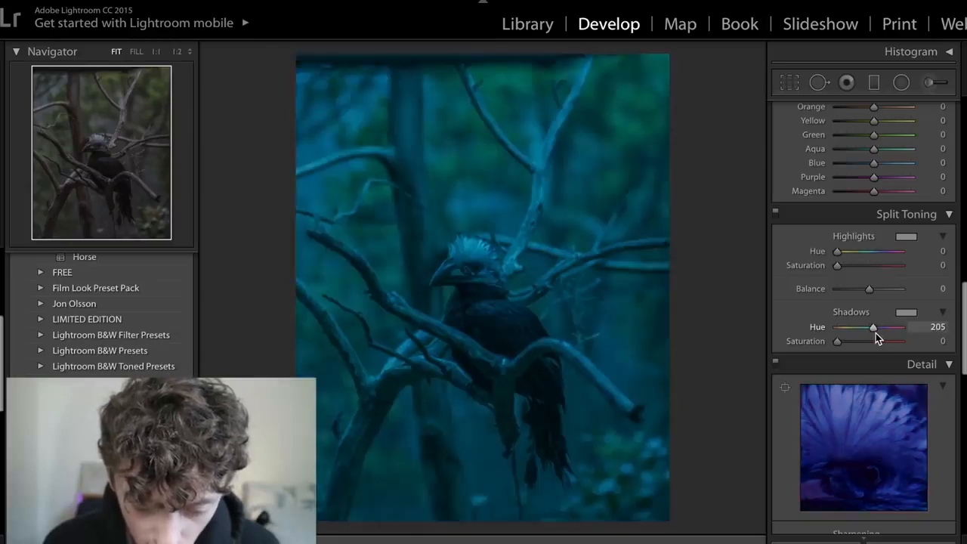
left_click(938, 326)
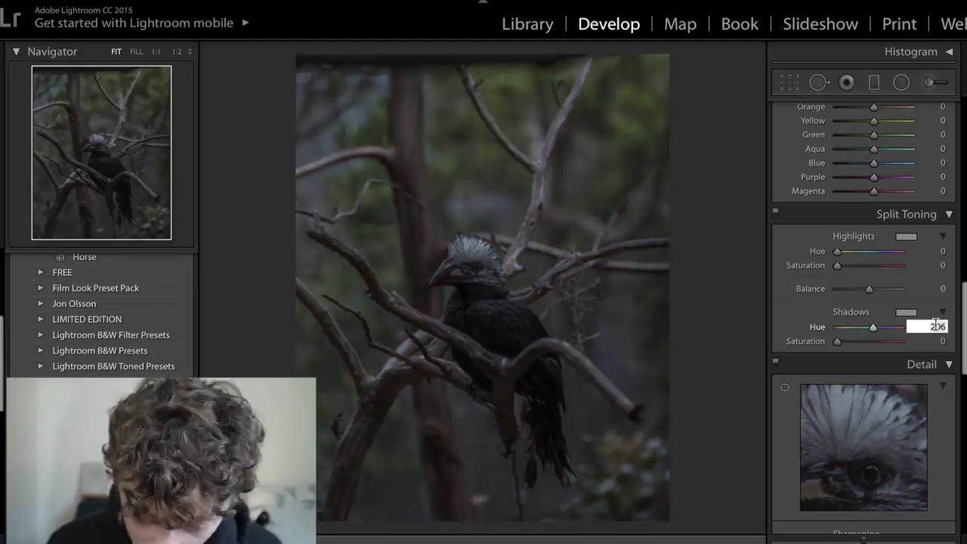
type("227")
key("Return")
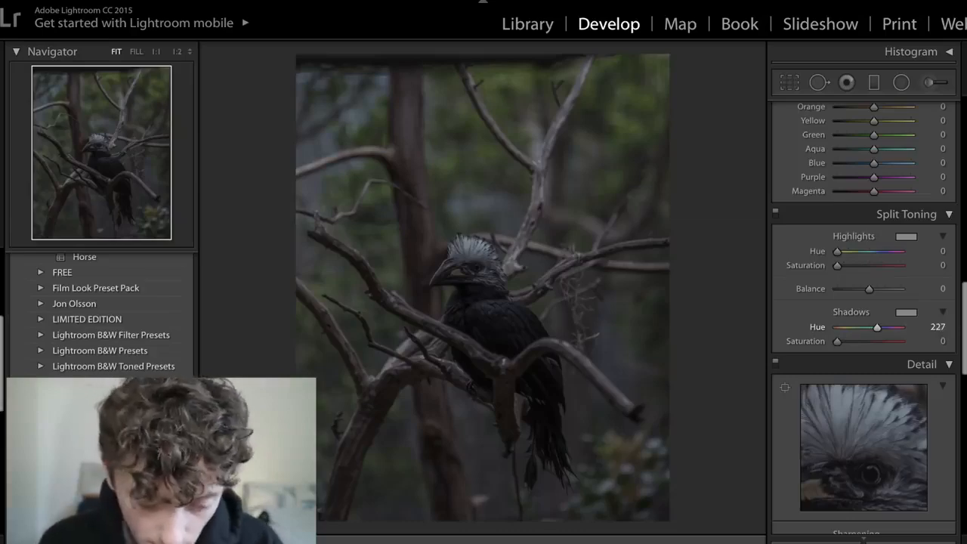
- Check the reference eagle post on Instagram and set the Split Toning Shadows Saturation to 35 in Lightroom
key("ctrl+Left")
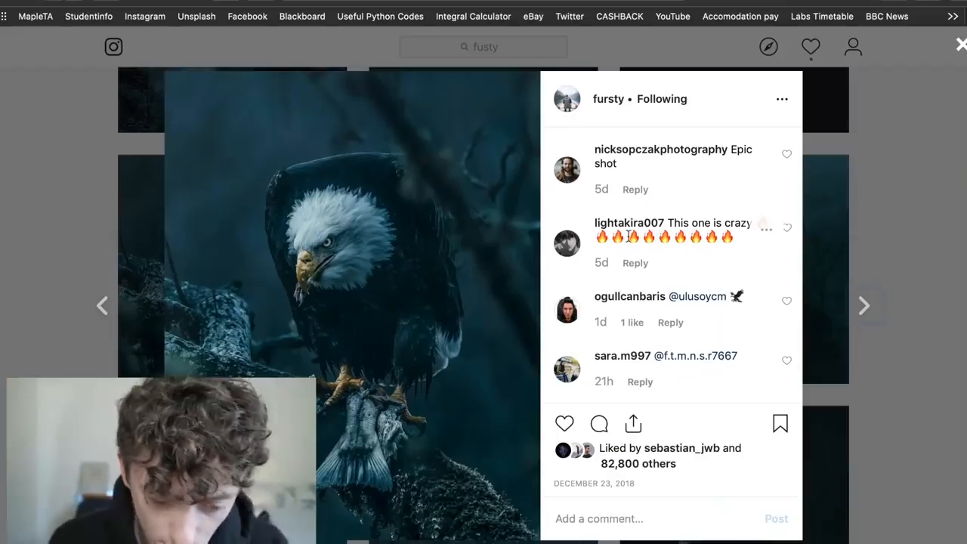
key("ctrl+Right")
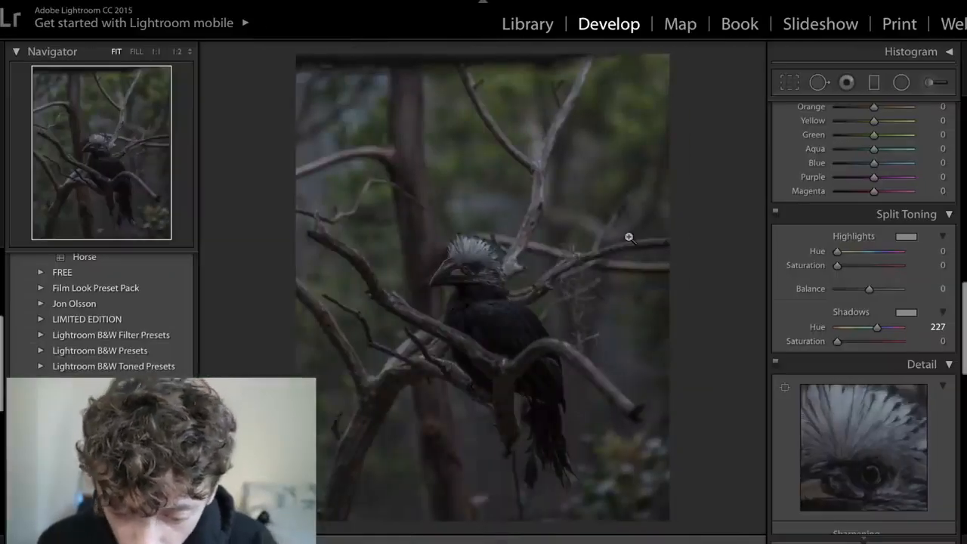
left_click(943, 341)
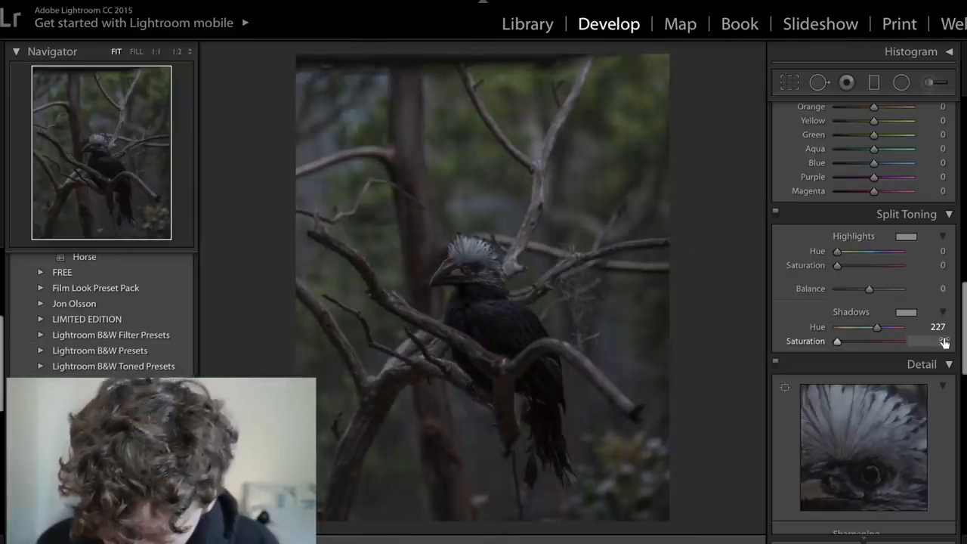
type("35")
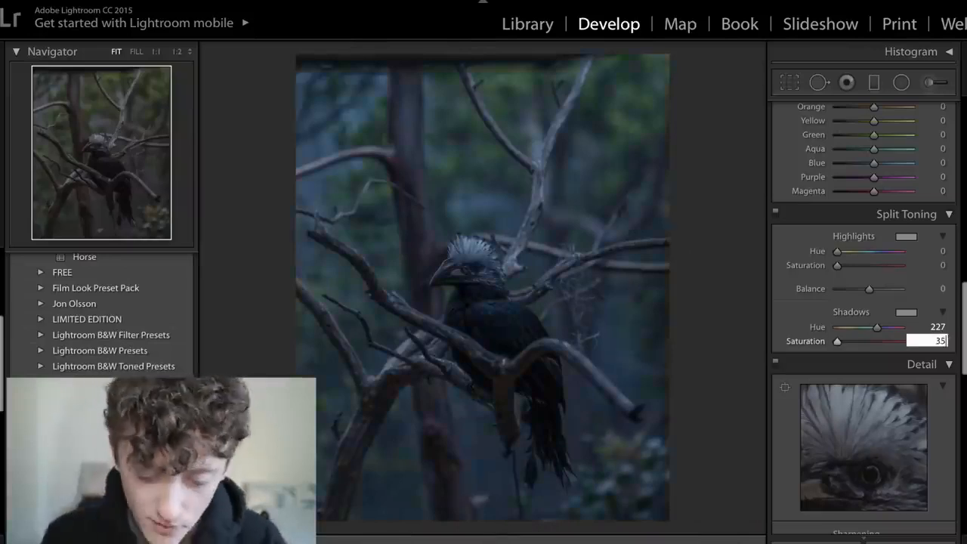
key("Return")
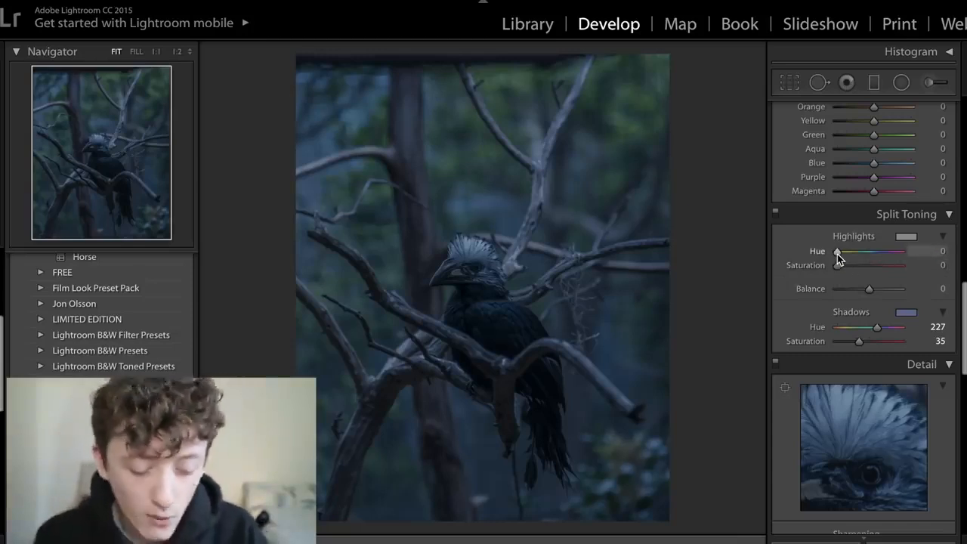
- Set the Split Toning Highlights to Hue 210 and Saturation 10
key("alt")
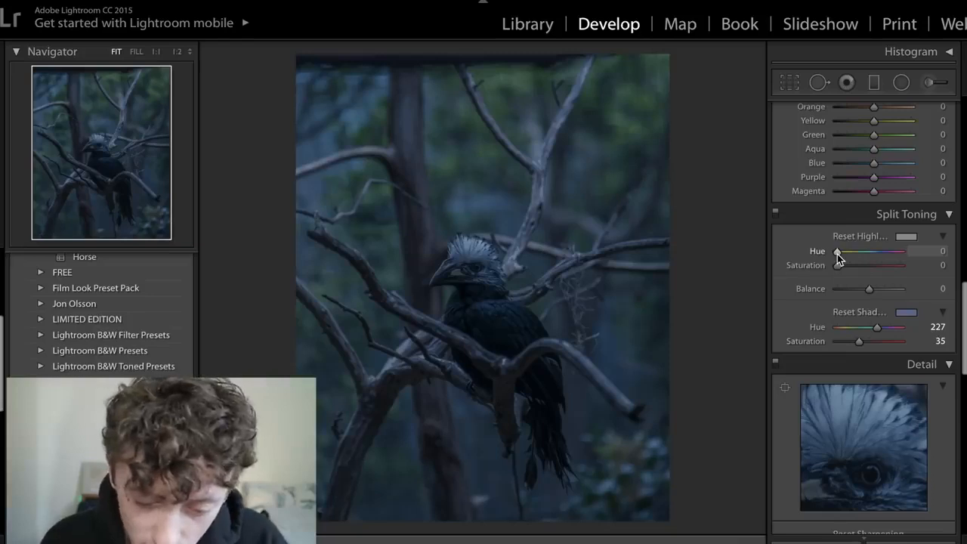
left_click_drag(839, 258, 876, 258)
left_click(937, 266)
type("10")
key("Return")
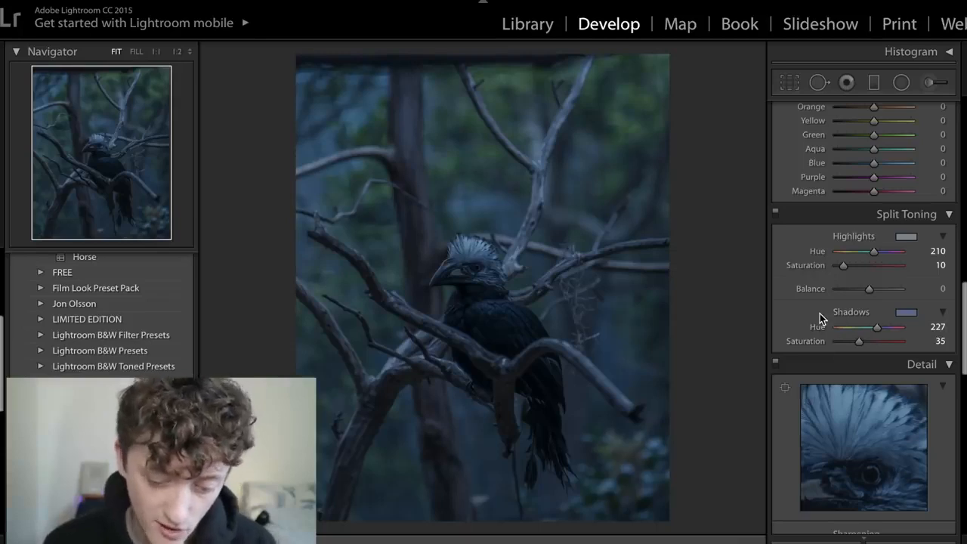
- Turn the Split Toning adjustments off and on twice to compare the bird photo with and without the toning
left_click(776, 214)
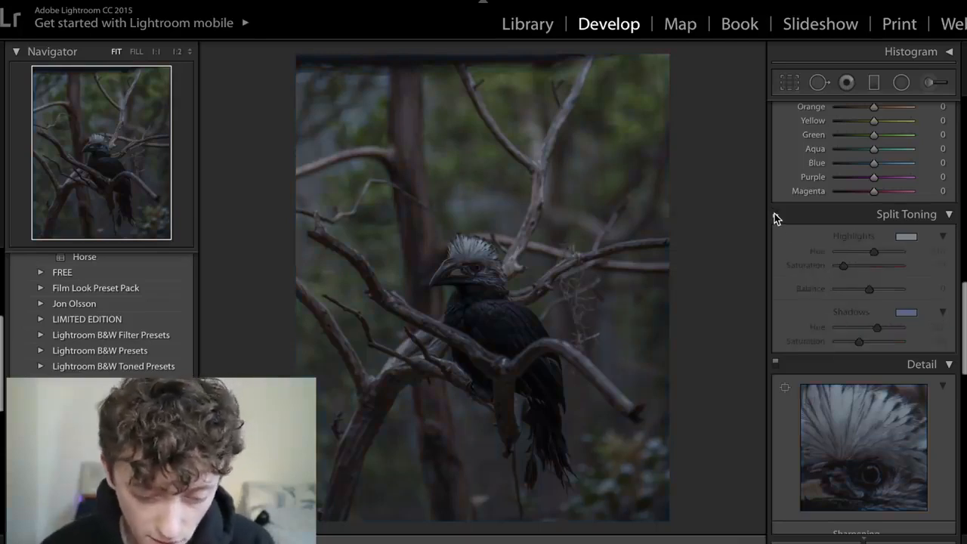
left_click(775, 214)
left_click(775, 214)
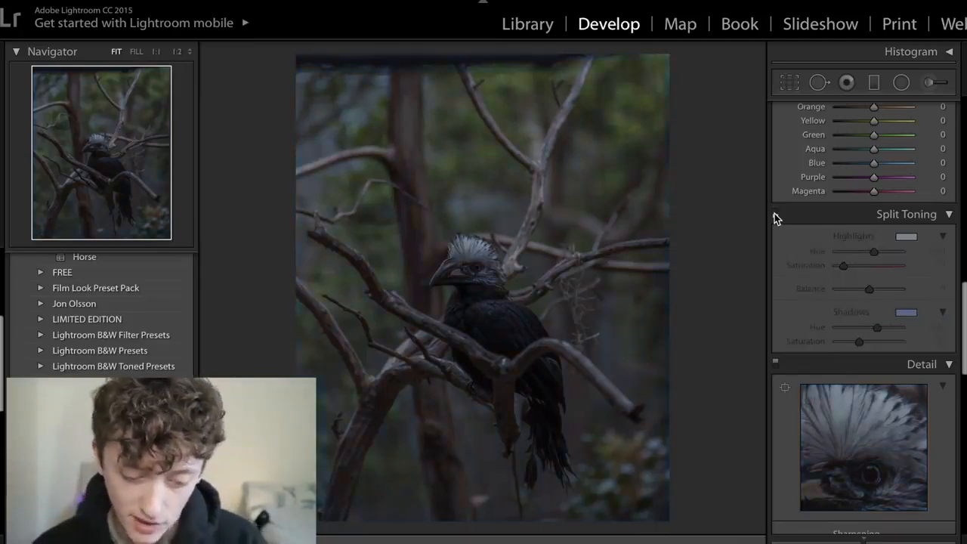
left_click(776, 213)
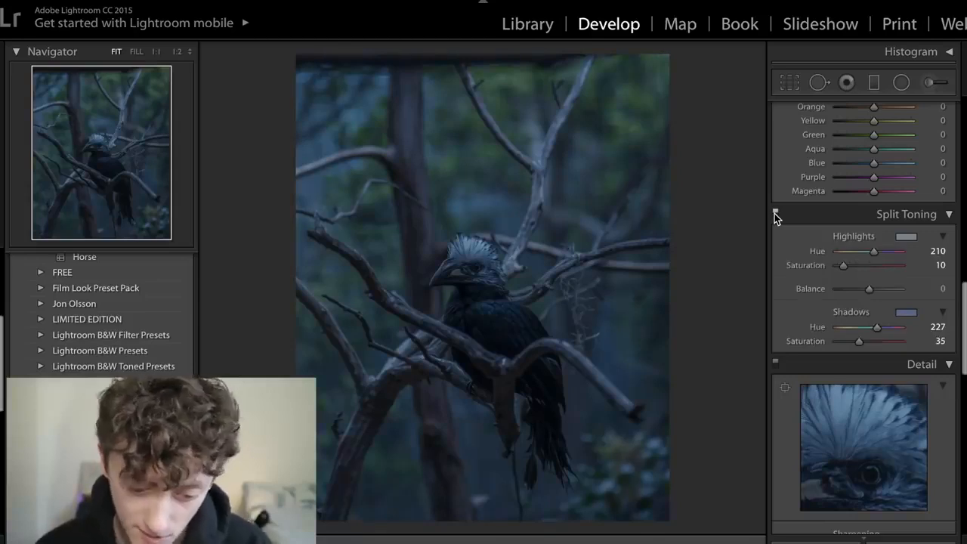
- Test the Camera Calibration Green Primary Hue at both extremes and set it to +10
scroll(801, 350, "down", 3)
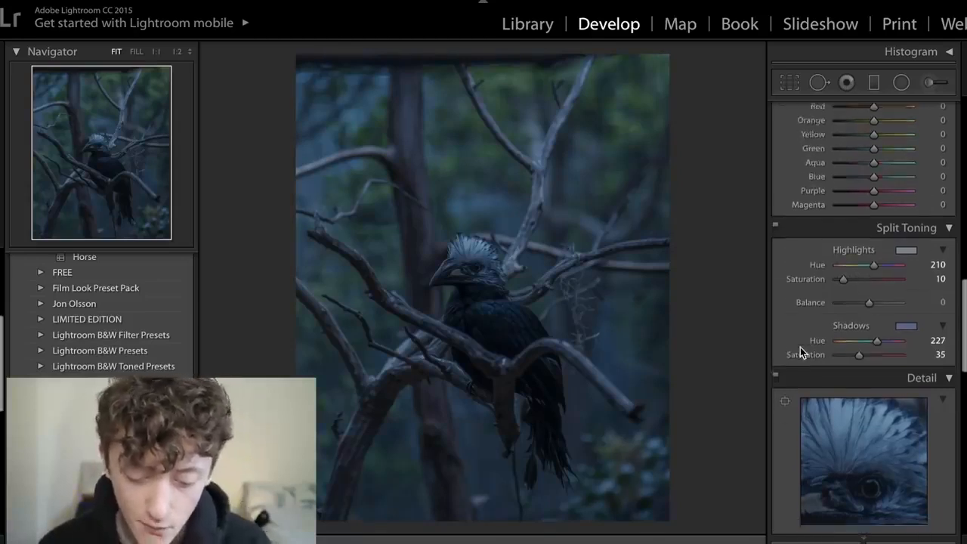
scroll(801, 351, "down", 10)
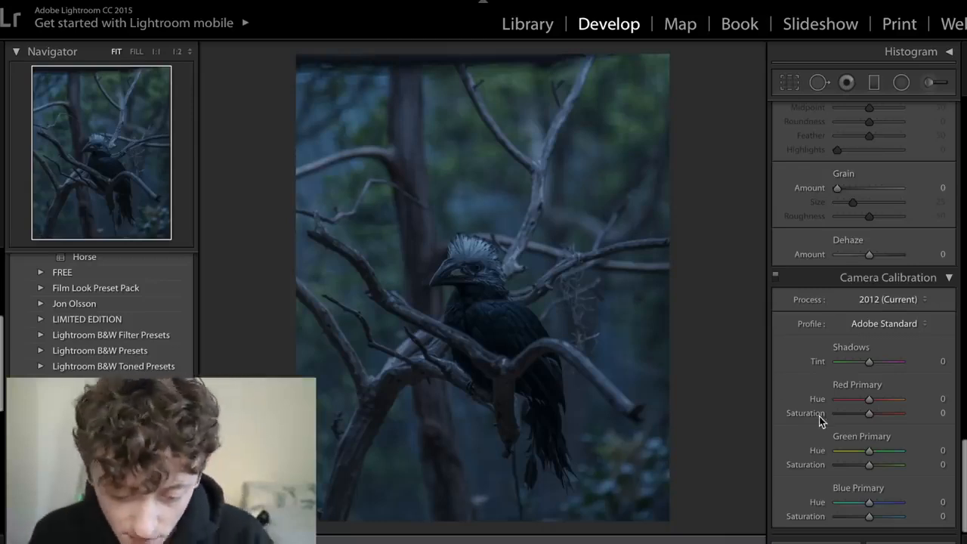
left_click_drag(869, 450, 903, 459)
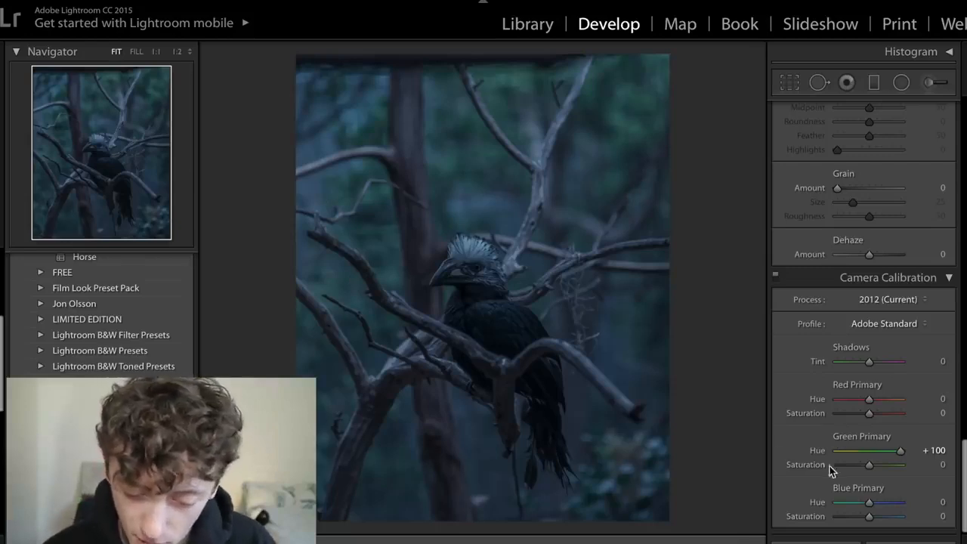
left_click_drag(853, 454, 794, 453)
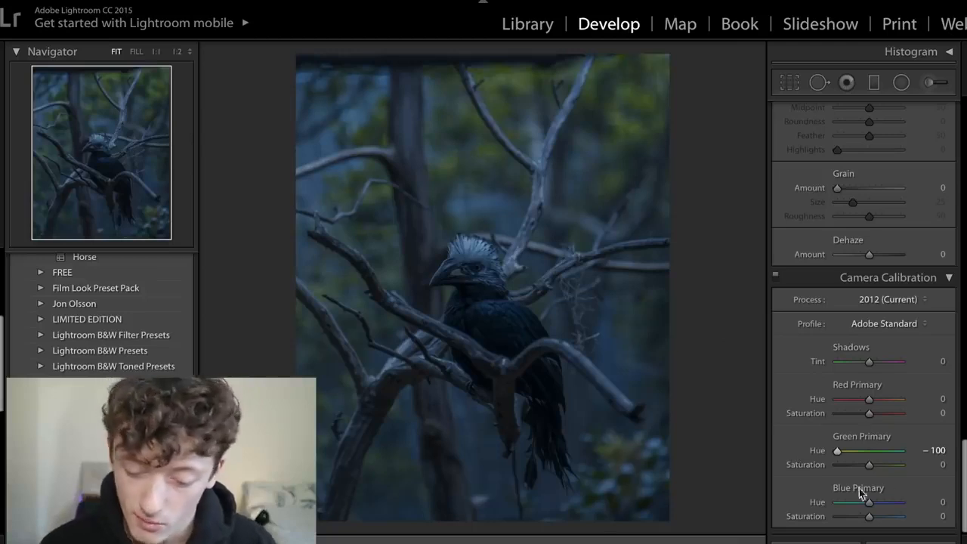
left_click(879, 451)
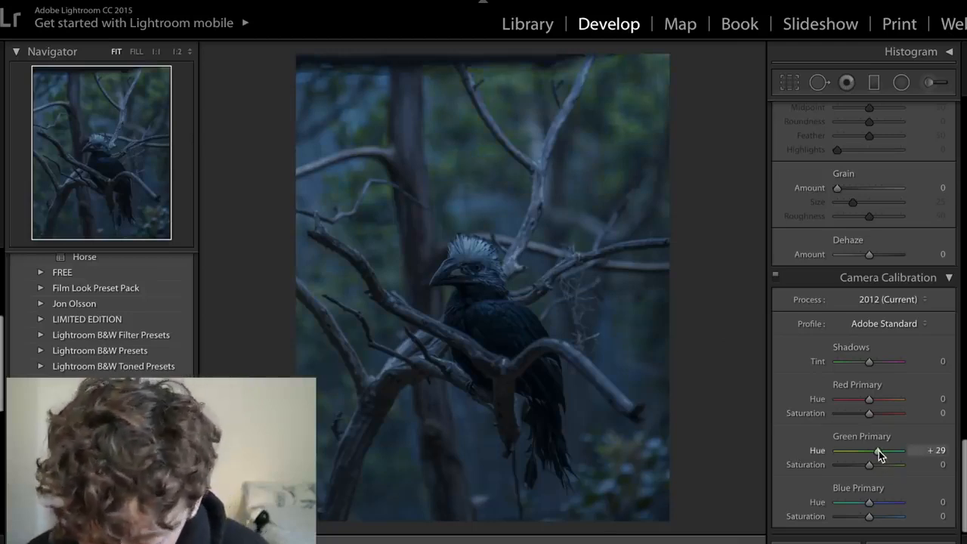
left_click(937, 451)
type("10")
key("Return")
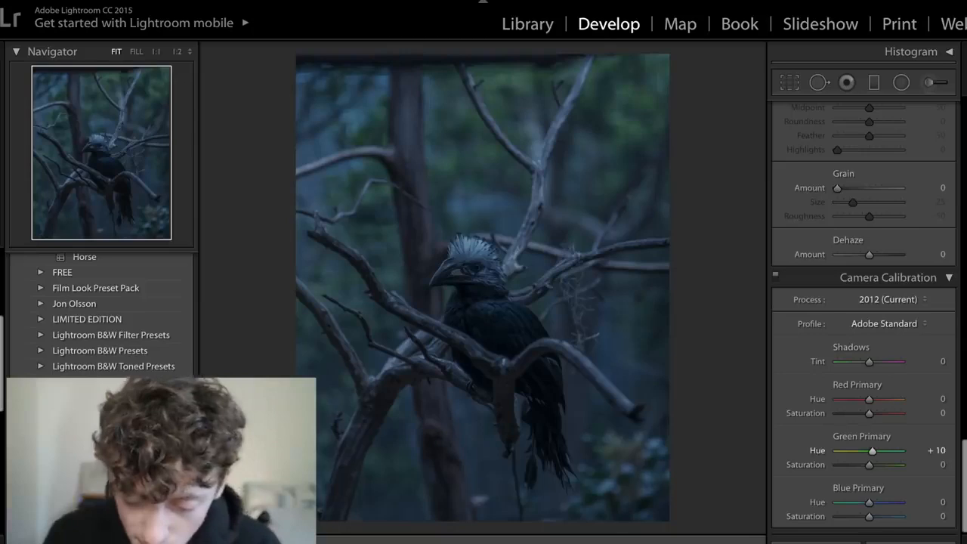
- Set the Green Primary Saturation to -45 in Camera Calibration
left_click(944, 464)
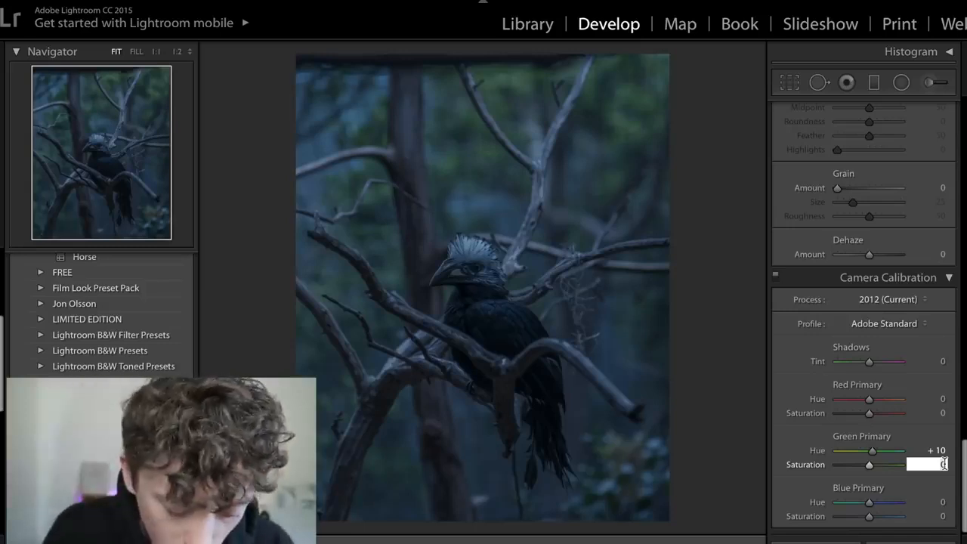
type("-45")
key("Return")
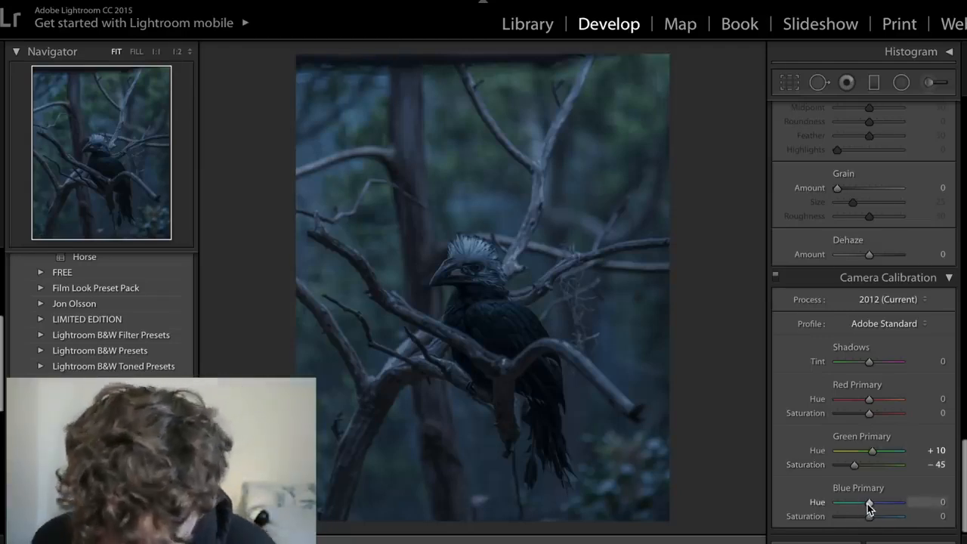
- Test the Camera Calibration Blue Primary Hue at both extremes against the eagle reference on Instagram, and set it to +20
left_click_drag(869, 505, 811, 498)
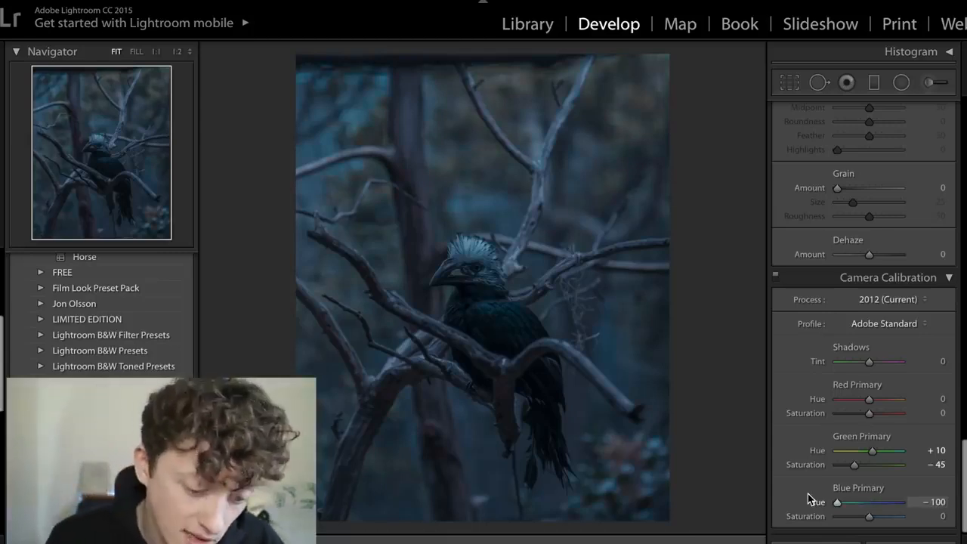
left_click_drag(811, 499, 901, 502)
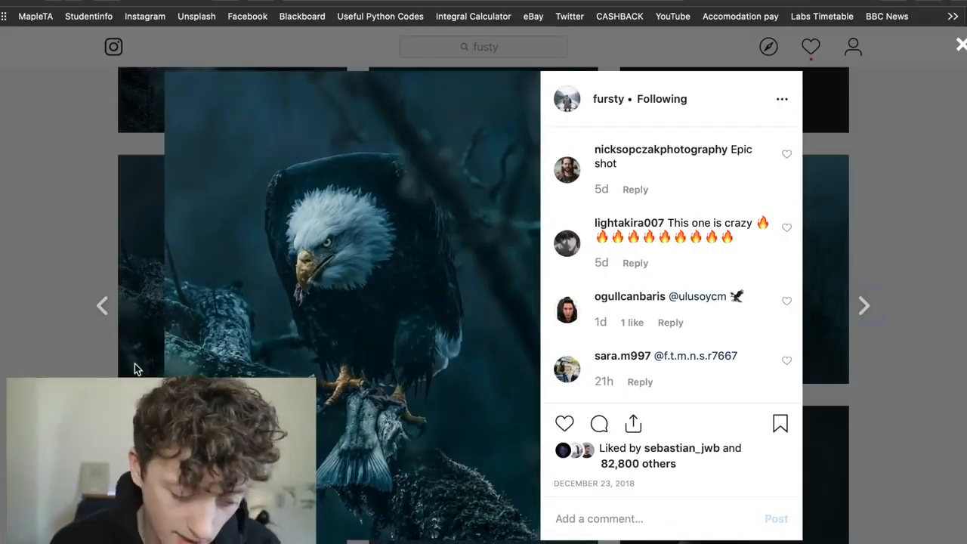
key("ctrl+Right")
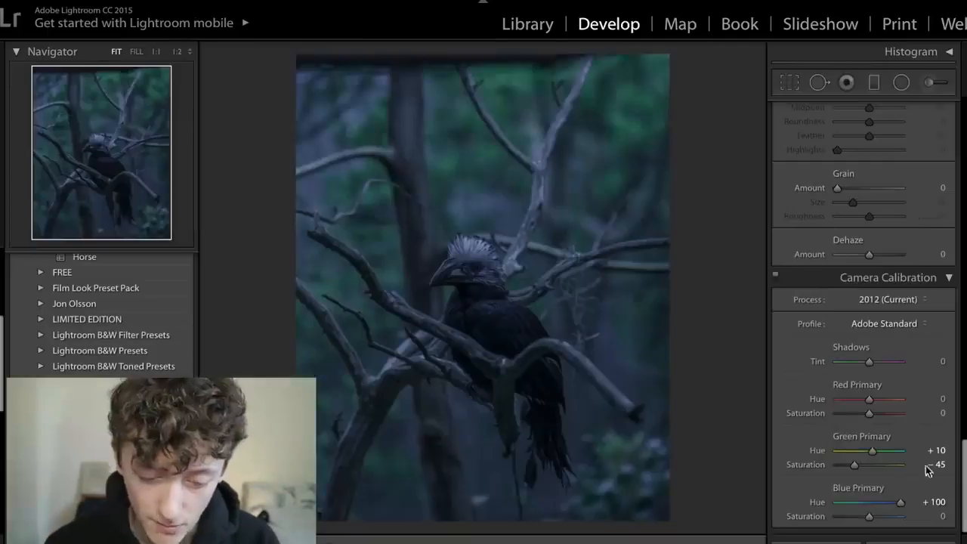
left_click(938, 502)
type("20")
key("Return")
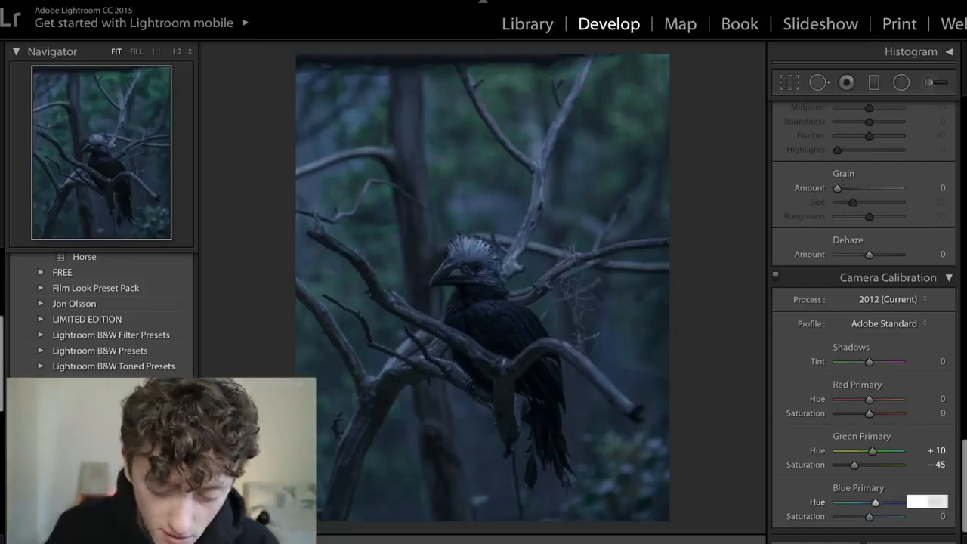
- Set the Blue Primary Saturation to -30 in Camera Calibration
left_click(941, 517)
type("-30")
key("Return")
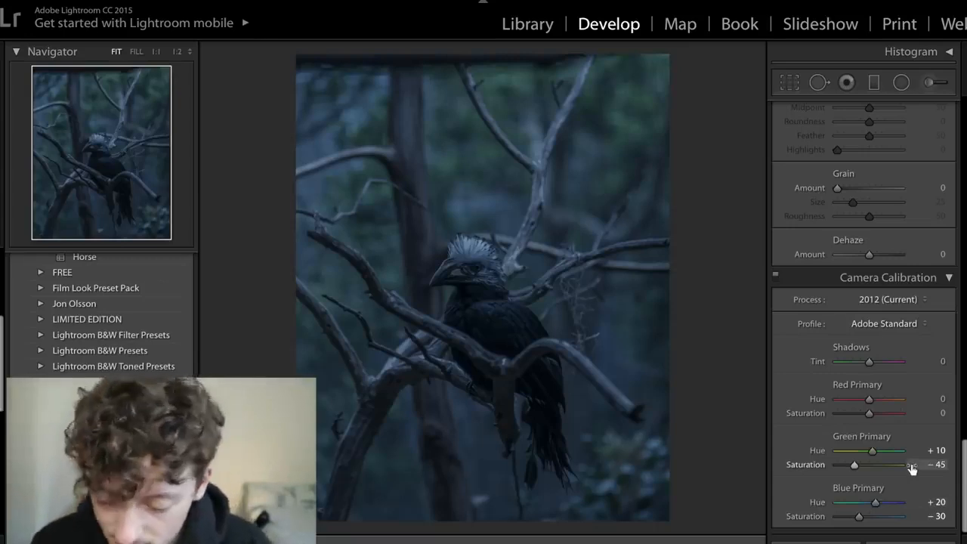
- Test the Camera Calibration Red Primary Hue at both extremes and set it to -15
left_click_drag(870, 401, 946, 414)
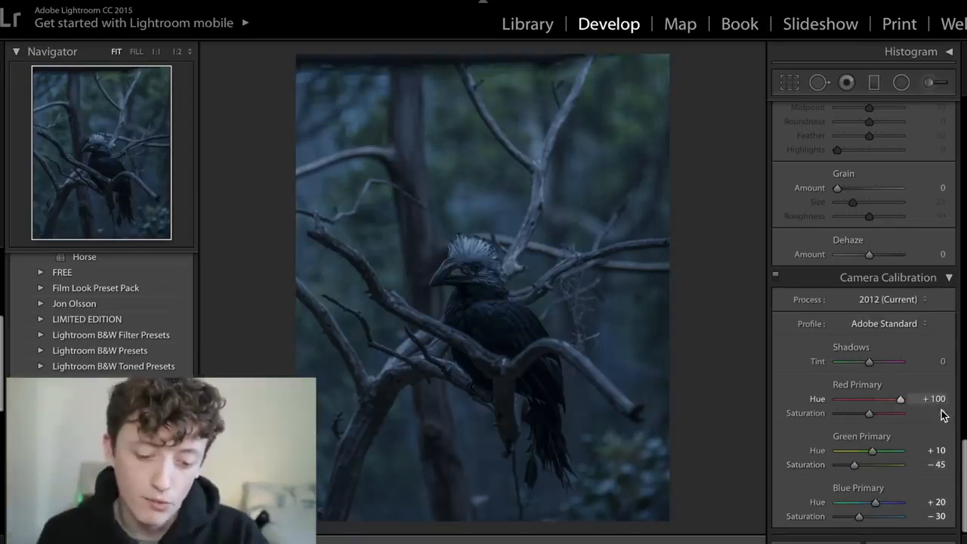
left_click_drag(945, 415, 798, 410)
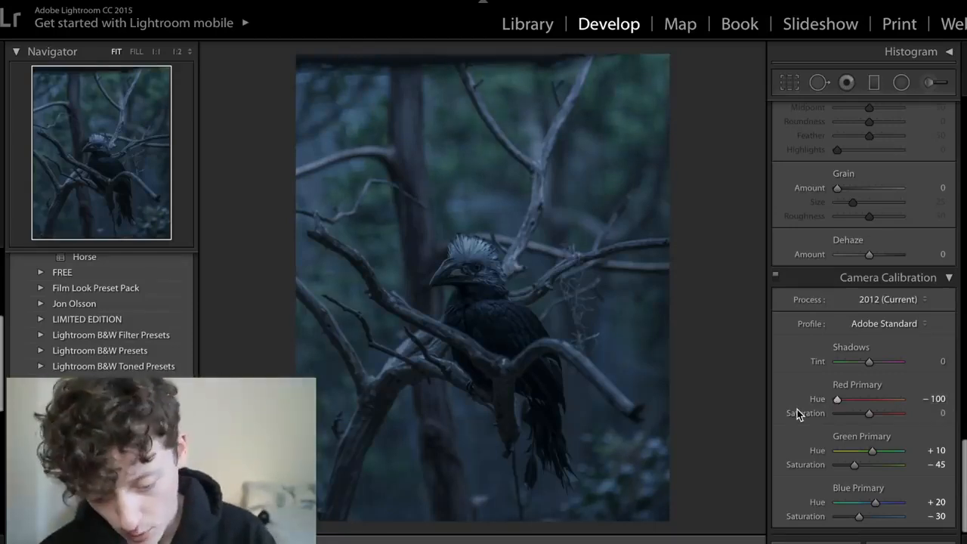
left_click(939, 399)
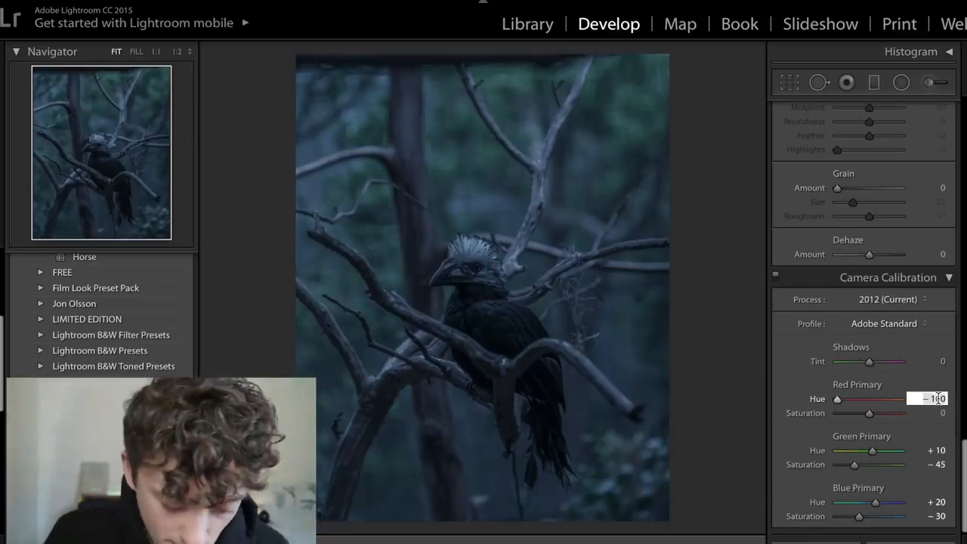
type("-15")
key("Return")
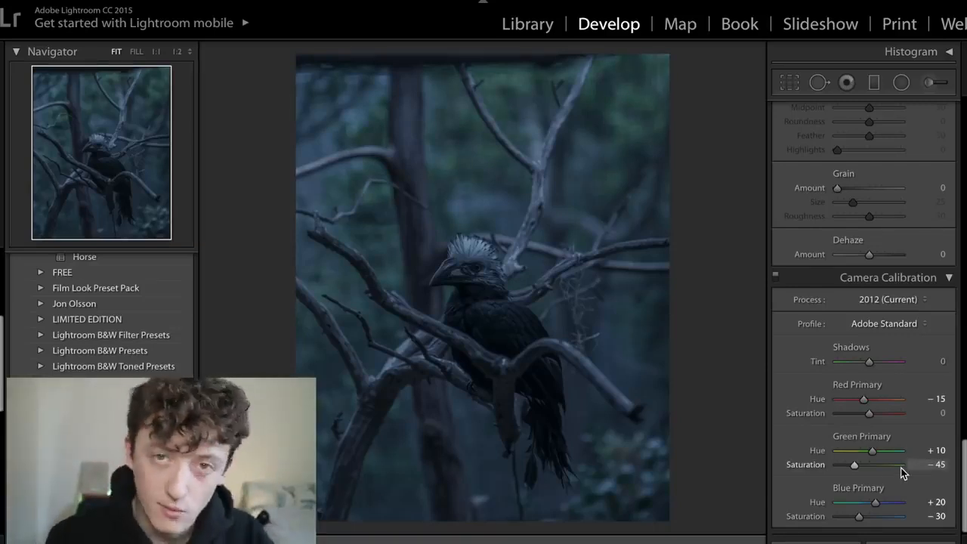
- Test the HSL Green Hue at +100 against the eagle reference, set it to +75, and try and undo a negative Yellow Hue shift
scroll(901, 469, "up", 3)
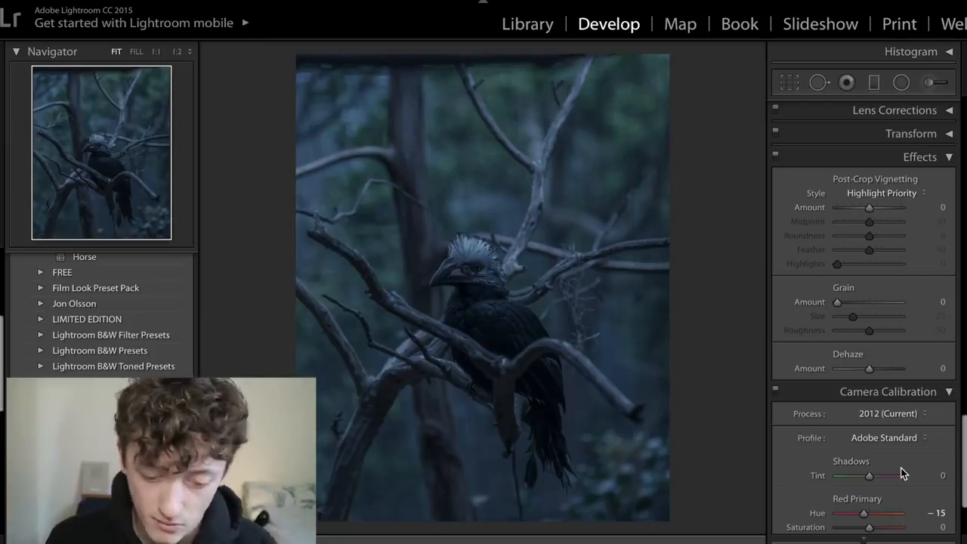
scroll(901, 468, "down", 3)
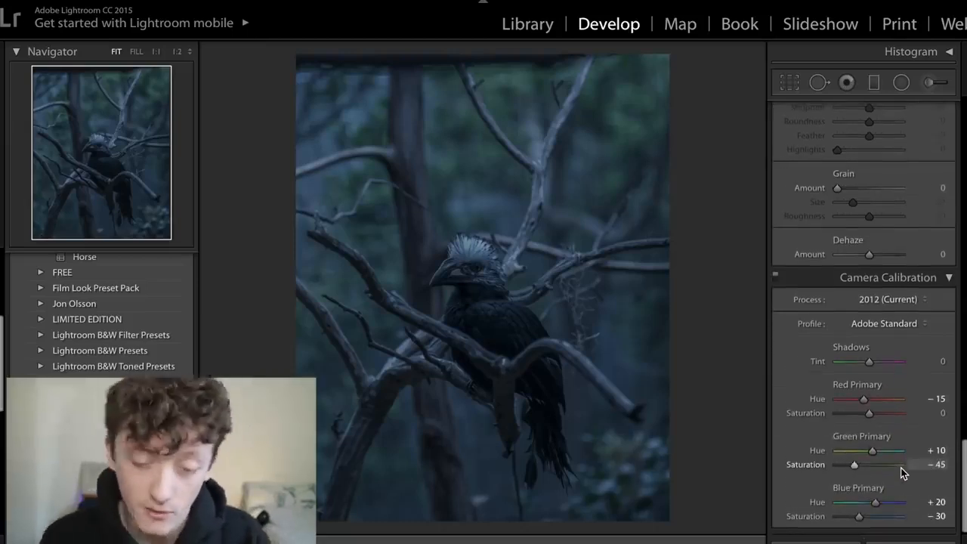
scroll(901, 468, "up", 10)
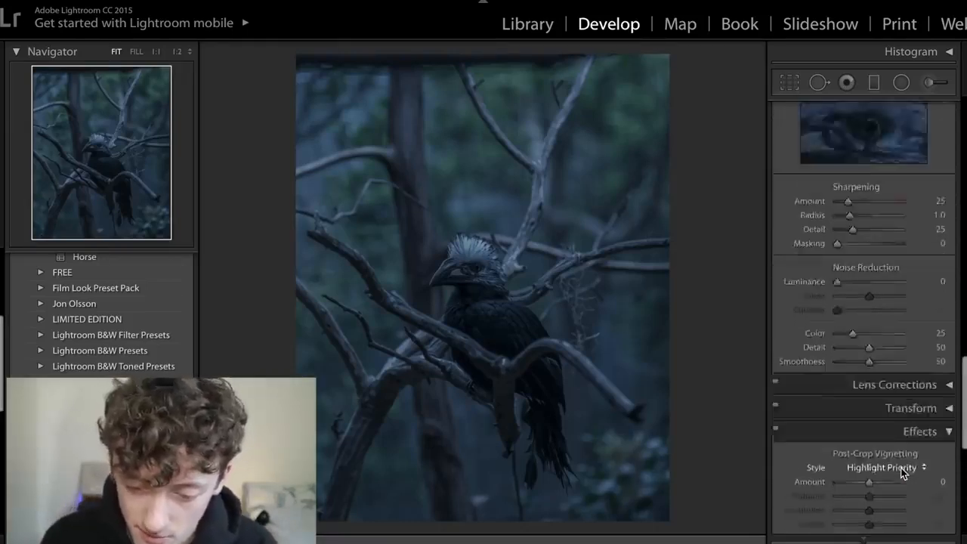
scroll(901, 472, "up", 5)
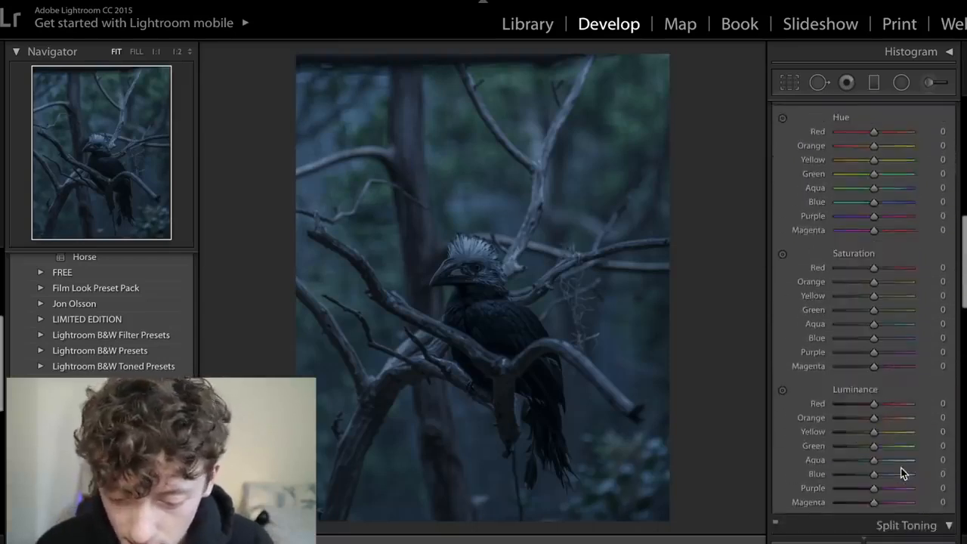
scroll(901, 468, "down", 1)
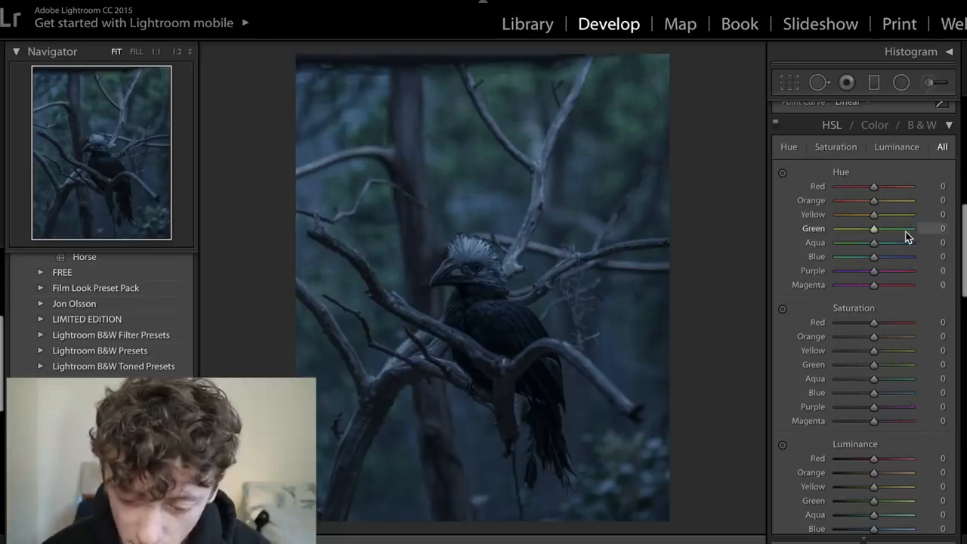
left_click_drag(896, 230, 960, 235)
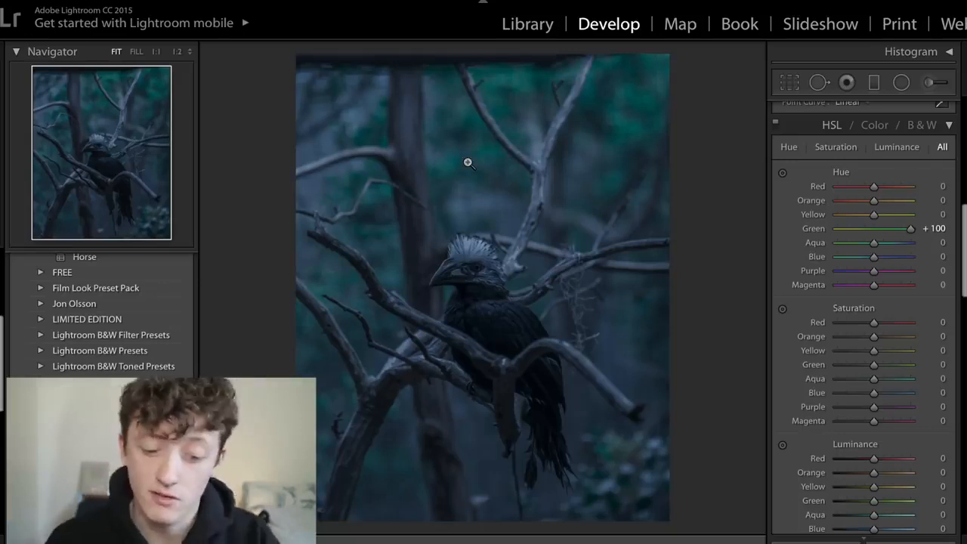
key("ctrl+Left")
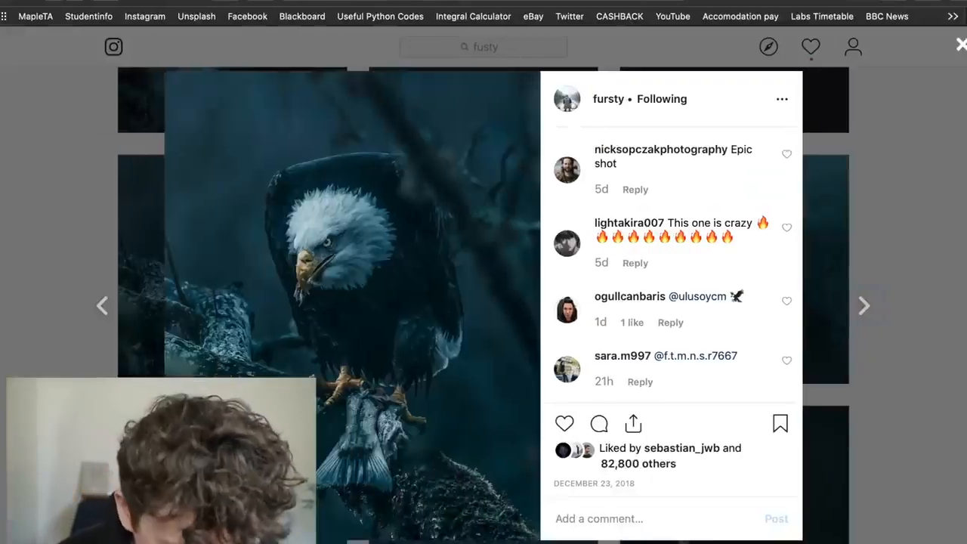
key("ctrl+Right")
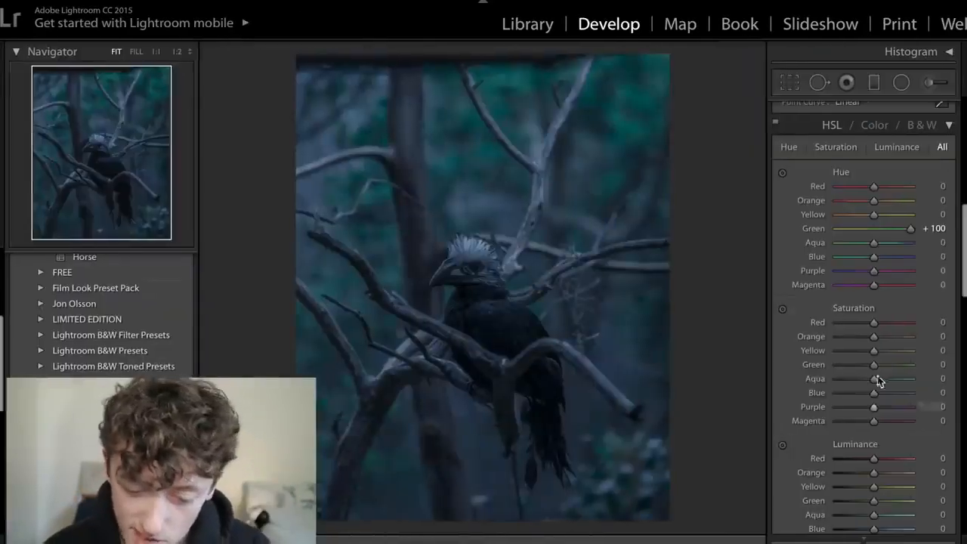
left_click(936, 230)
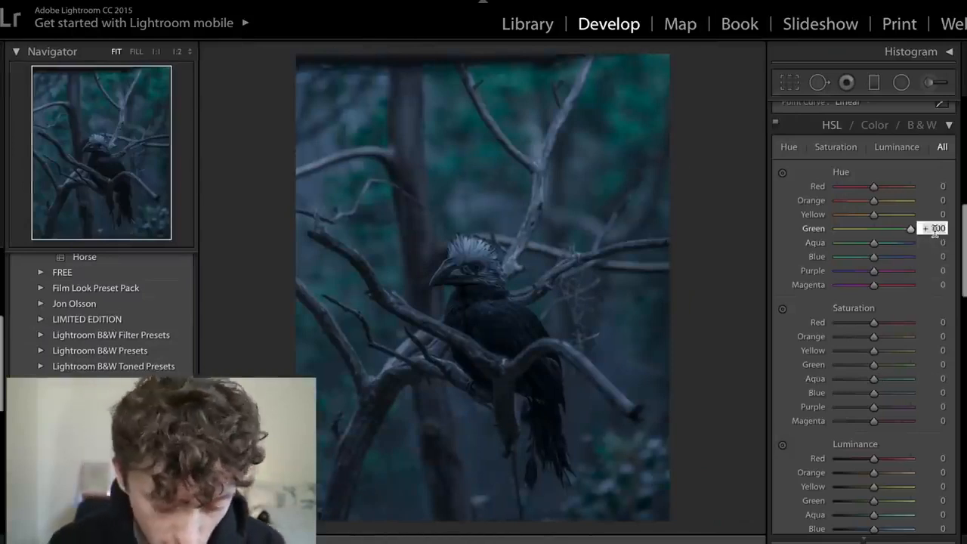
type("75")
key("Return")
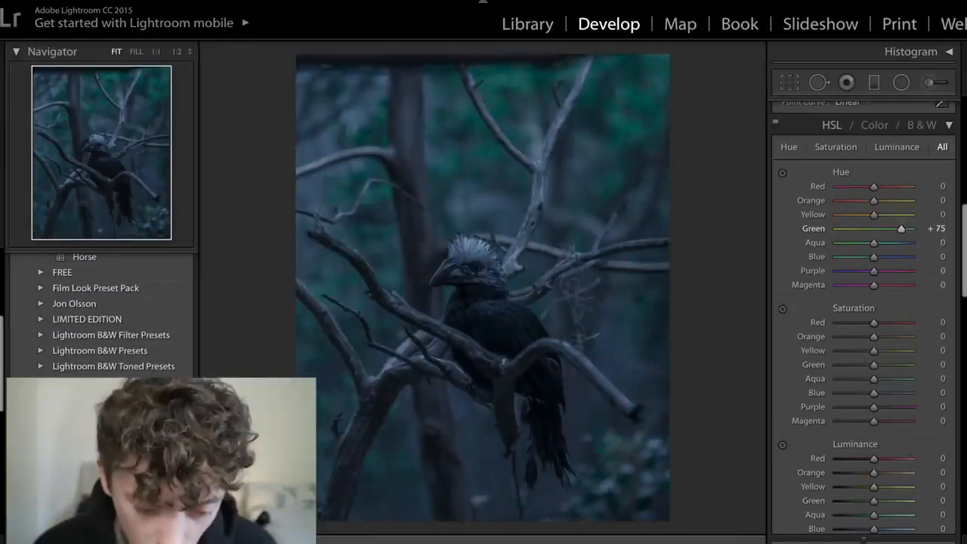
left_click_drag(873, 216, 777, 221)
key("ctrl+z")
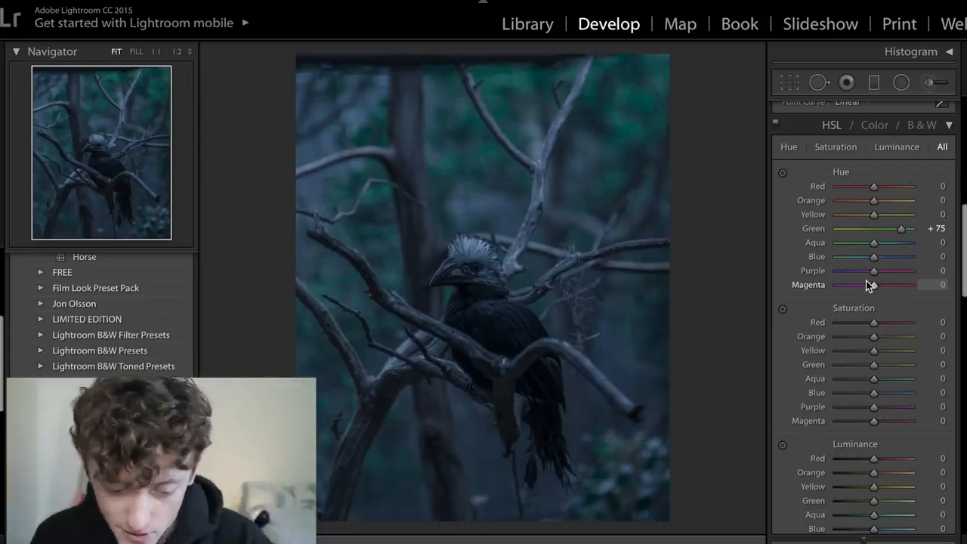
- Lower the HSL Saturation of Orange to -76 and Yellow to -70
scroll(866, 284, "down", 2)
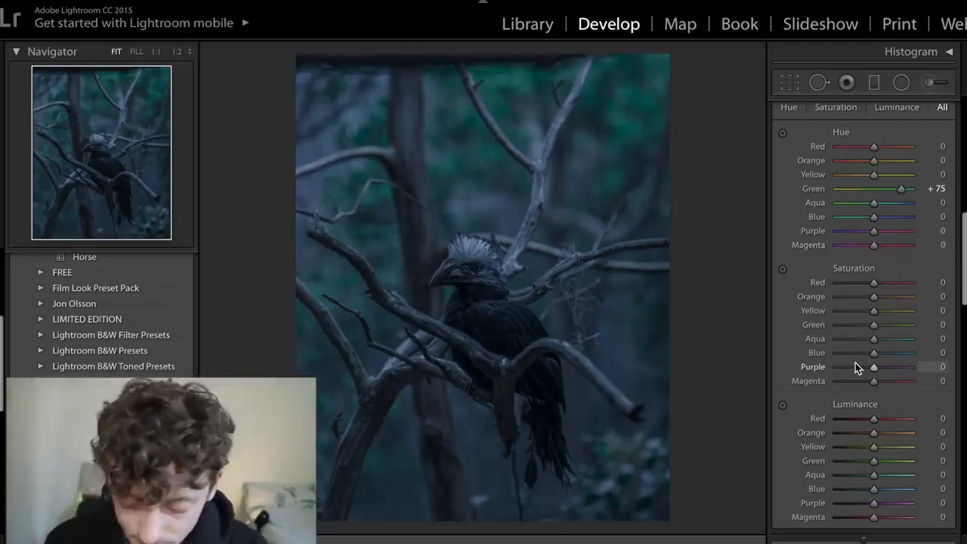
left_click(847, 298)
left_click_drag(846, 299, 791, 305)
mouse_move(853, 305)
left_mouse_down()
mouse_move(833, 312)
mouse_move(833, 322)
mouse_move(850, 321)
left_mouse_up()
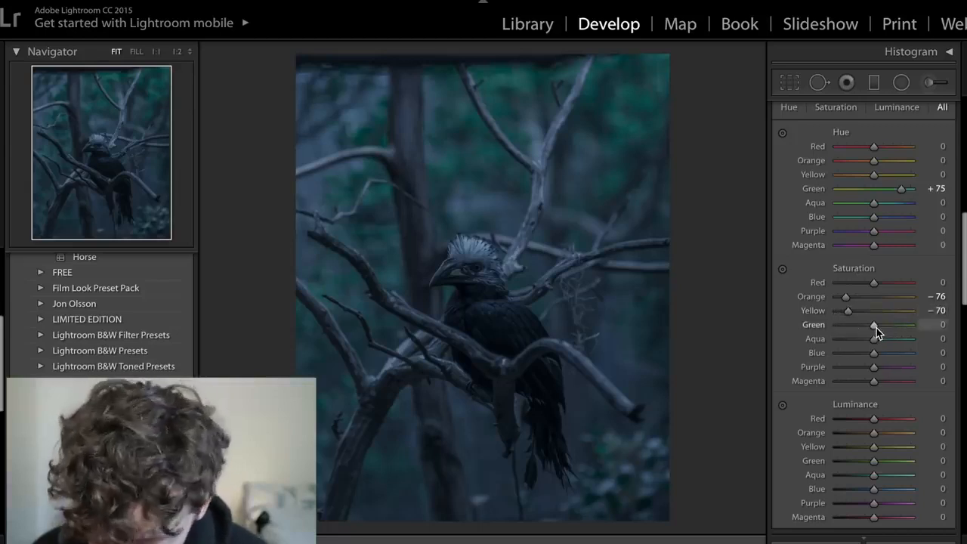
- Test the HSL Green Saturation at both extremes against the eagle reference, and set it to -47
left_click_drag(875, 327, 911, 325)
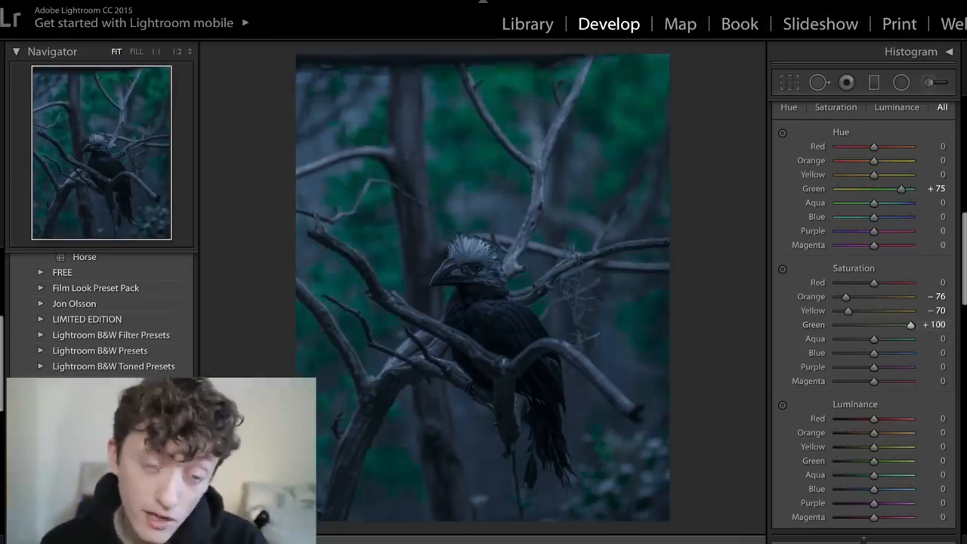
key("ctrl+Left")
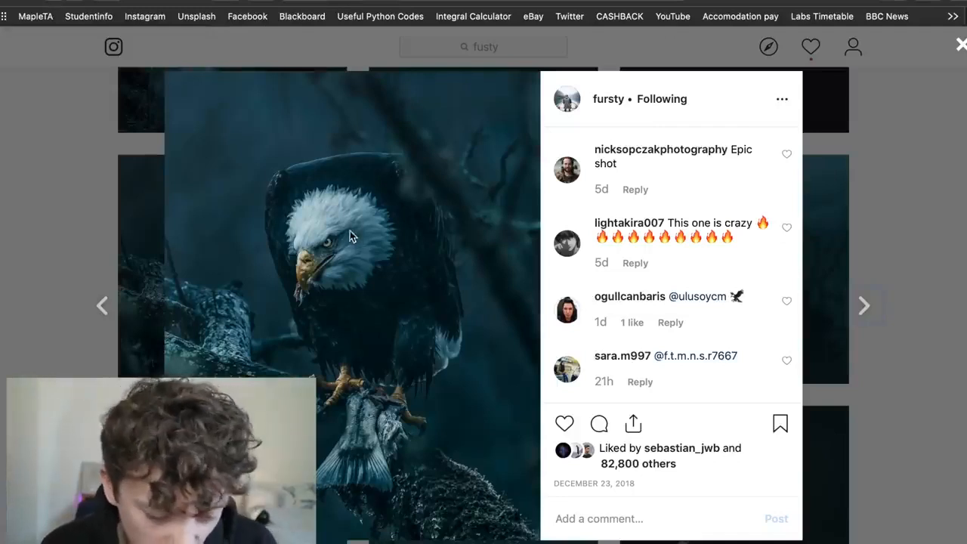
key("ctrl+Right")
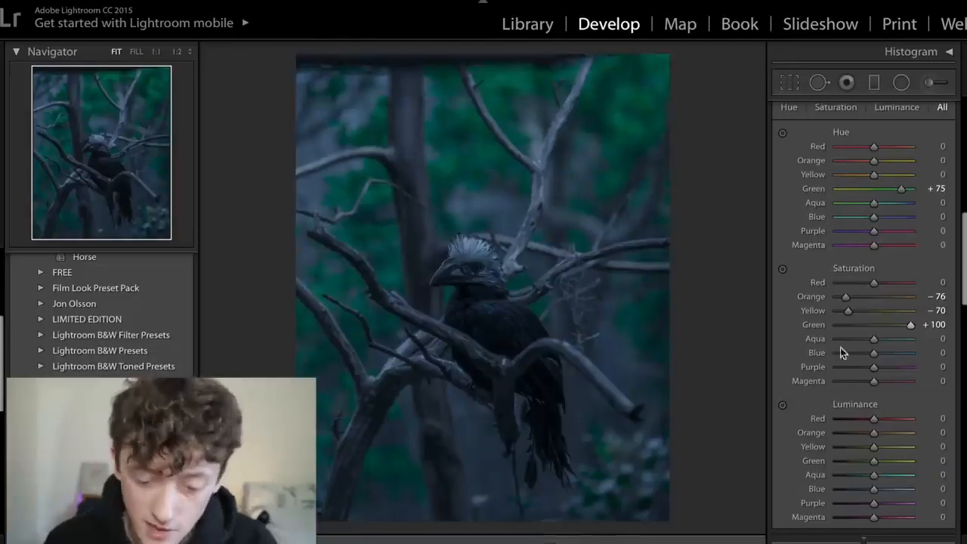
left_click(869, 325)
left_click_drag(847, 327, 758, 337)
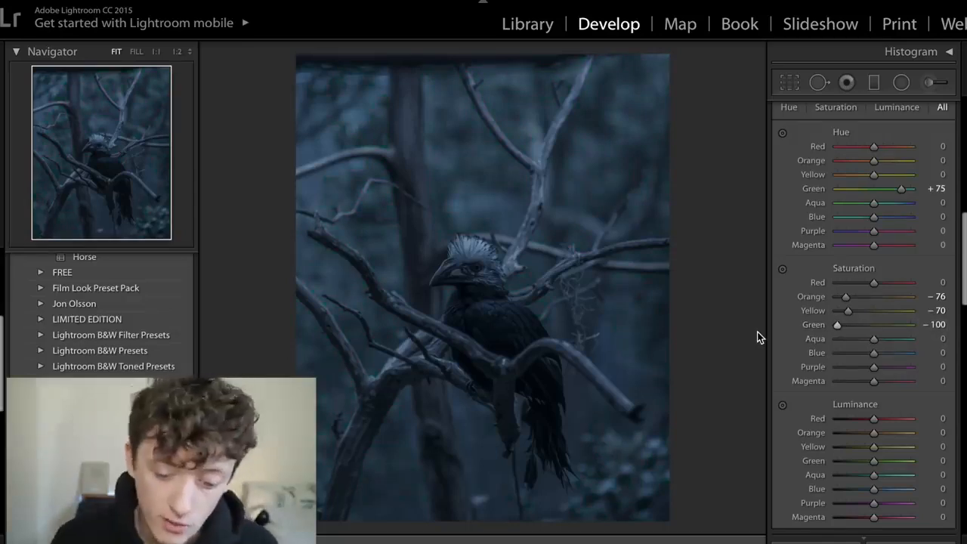
left_click_drag(855, 326, 860, 327)
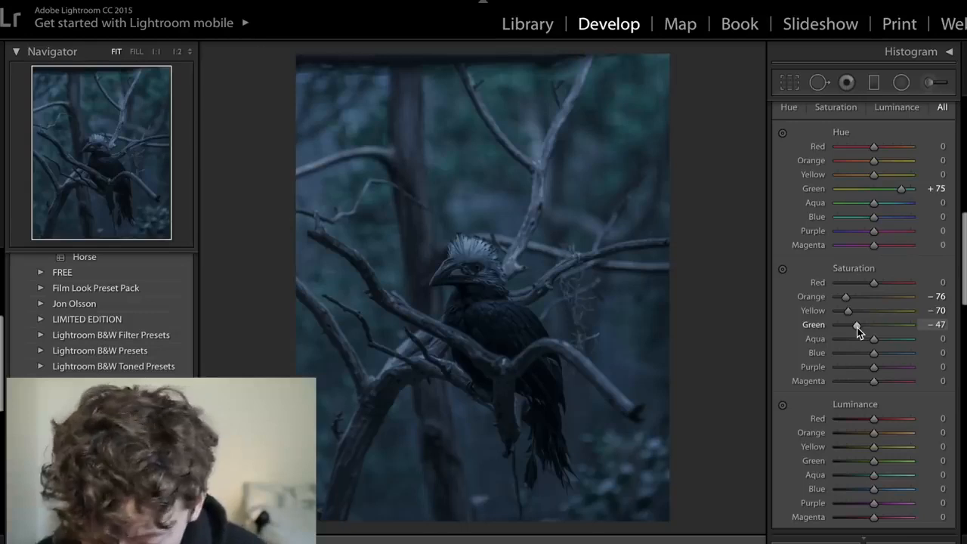
- Lower the HSL Saturation of Aqua to -53, Blue to -56, and both Purple and Magenta to -100
left_click_drag(855, 341, 912, 353)
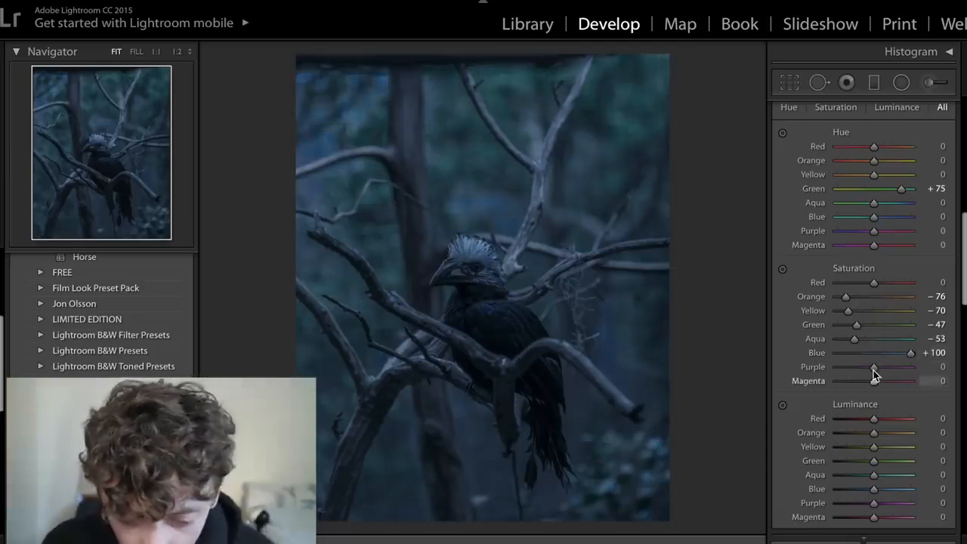
left_click_drag(873, 354, 727, 378)
left_click_drag(837, 353, 801, 369)
left_click_drag(874, 381, 691, 391)
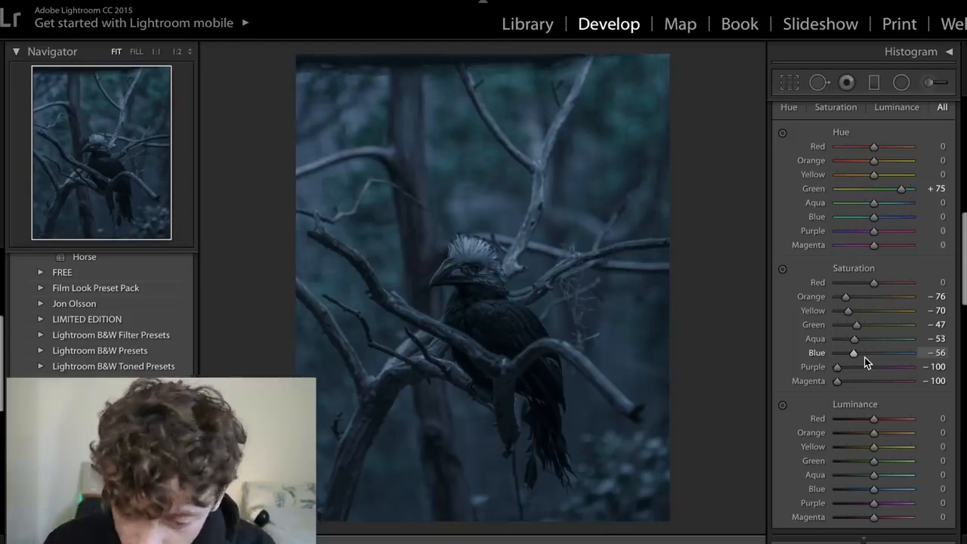
- Raise the HSL Red Luminance to +100
scroll(864, 356, "down", 1)
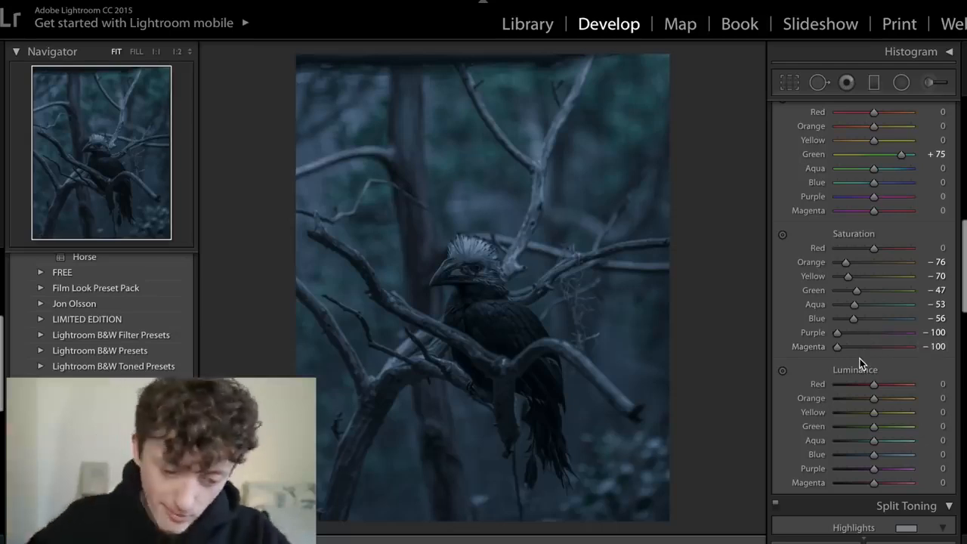
scroll(859, 363, "down", 1)
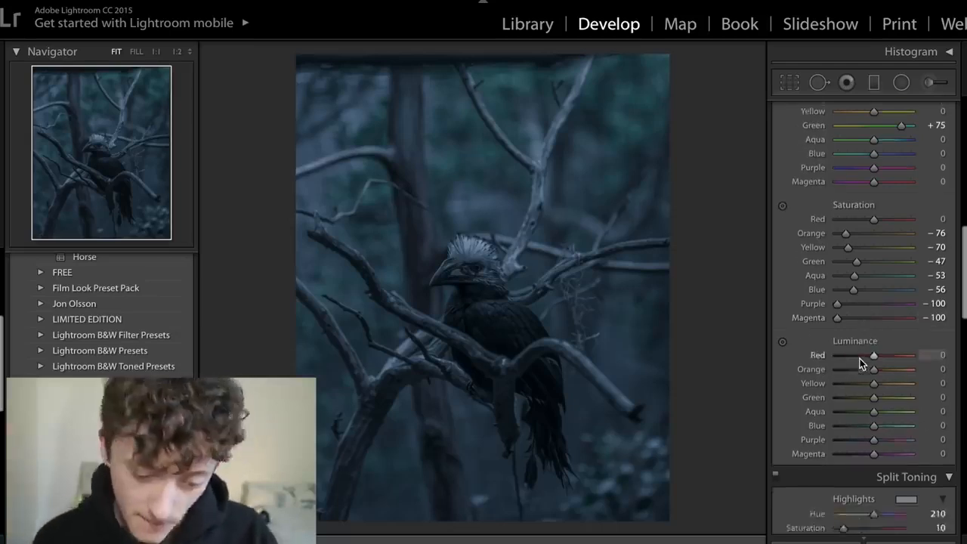
scroll(860, 364, "down", 1)
scroll(859, 364, "down", 1)
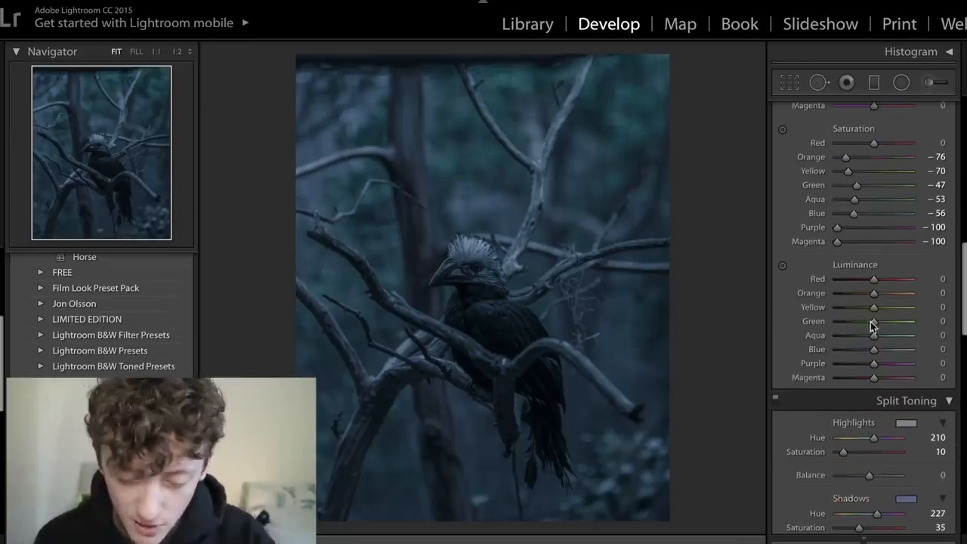
left_click_drag(875, 279, 922, 286)
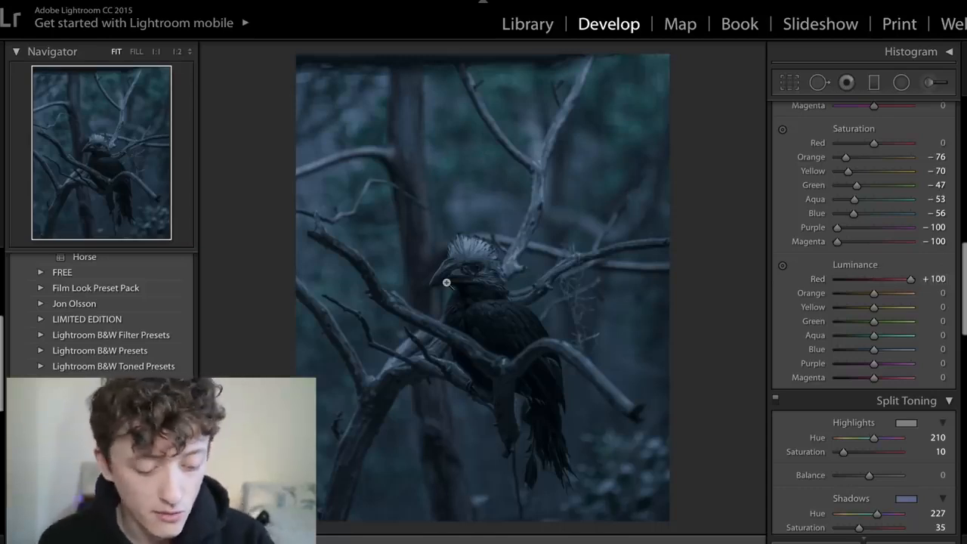
- Switch to the browser, close the eagle post and open the hummingbird photo in the Instagram grid for reference
key("super+Tab")
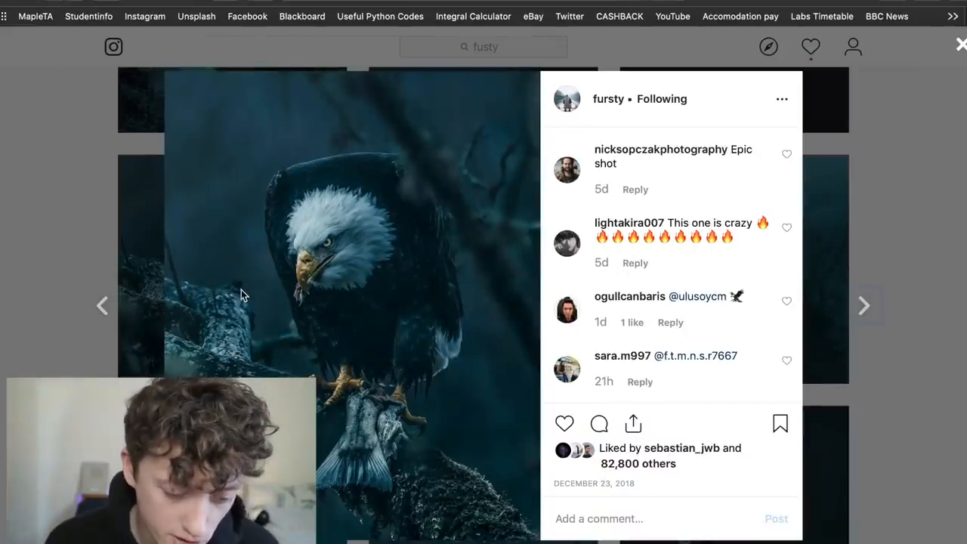
left_click(78, 338)
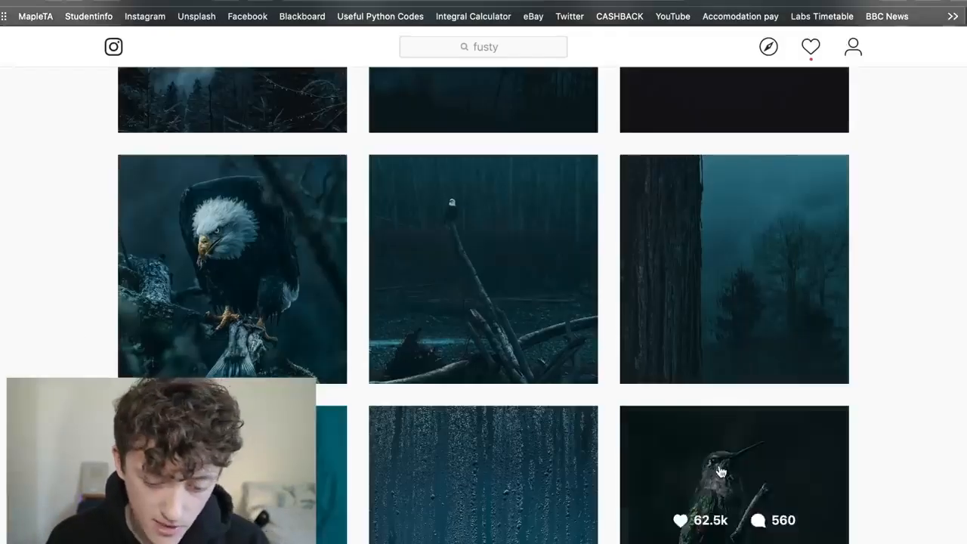
scroll(724, 471, "down", 3)
left_click(724, 425)
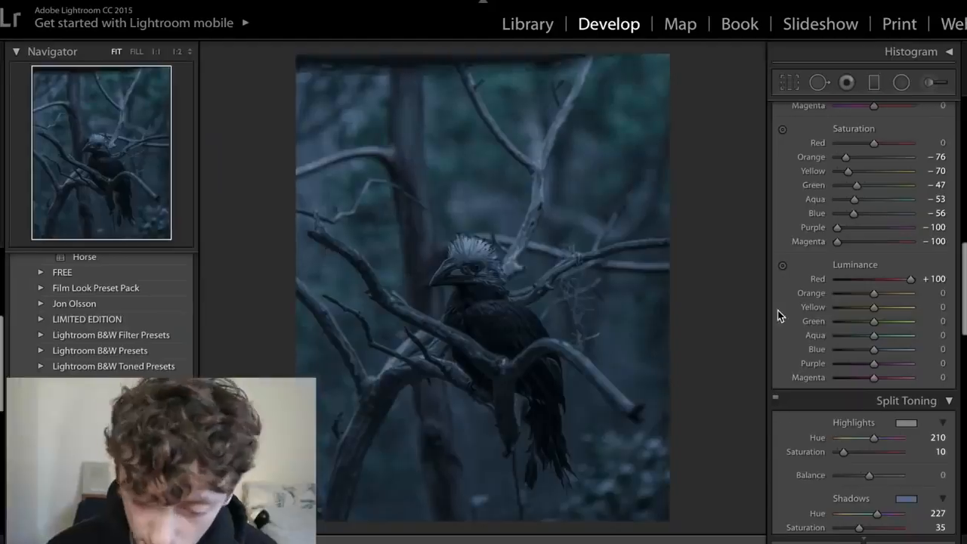
- Set the HSL Luminance of Red to +58, Orange and Yellow to +100, Green to -43 and Blue to +100
left_click_drag(911, 280, 934, 310)
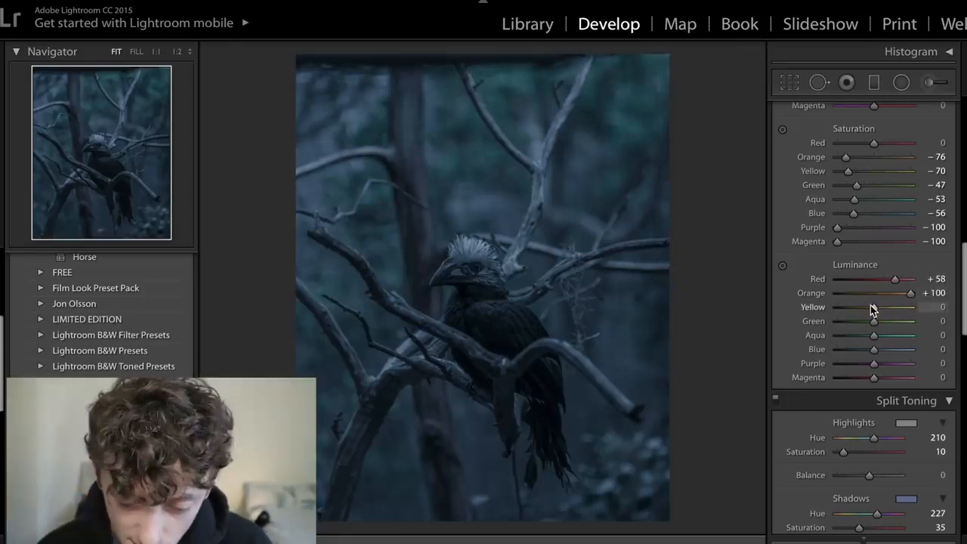
left_click_drag(873, 308, 931, 311)
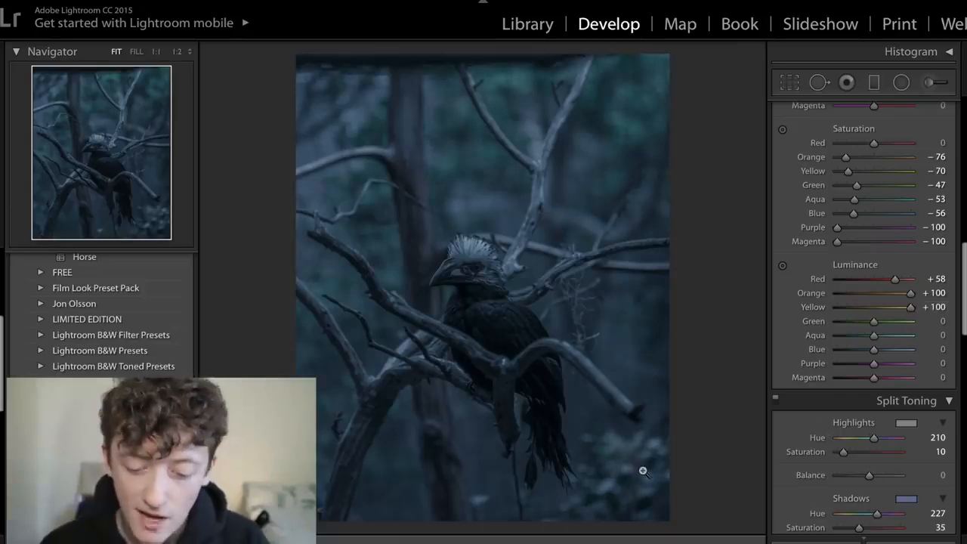
mouse_move(874, 321)
left_mouse_down()
mouse_move(922, 322)
mouse_move(843, 323)
mouse_move(858, 328)
left_mouse_up()
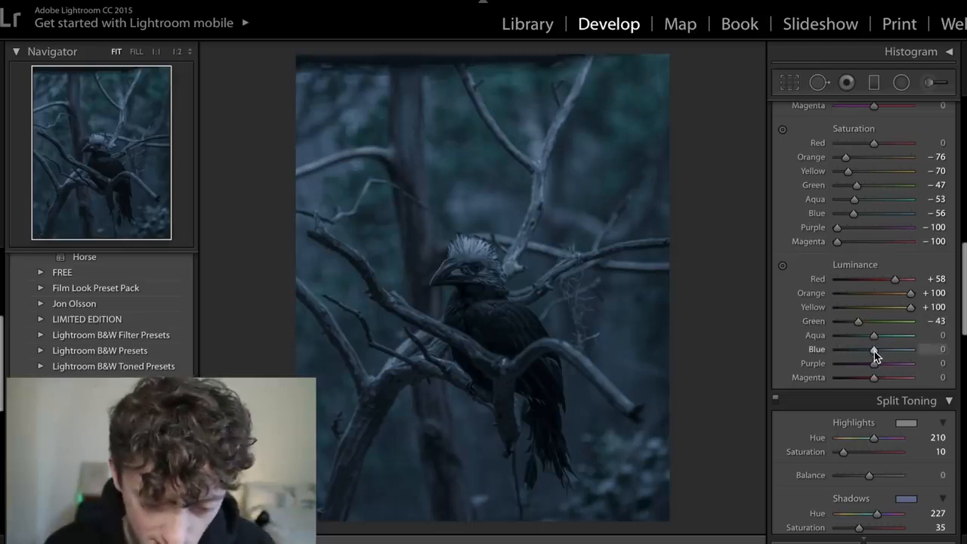
left_click_drag(876, 352, 916, 354)
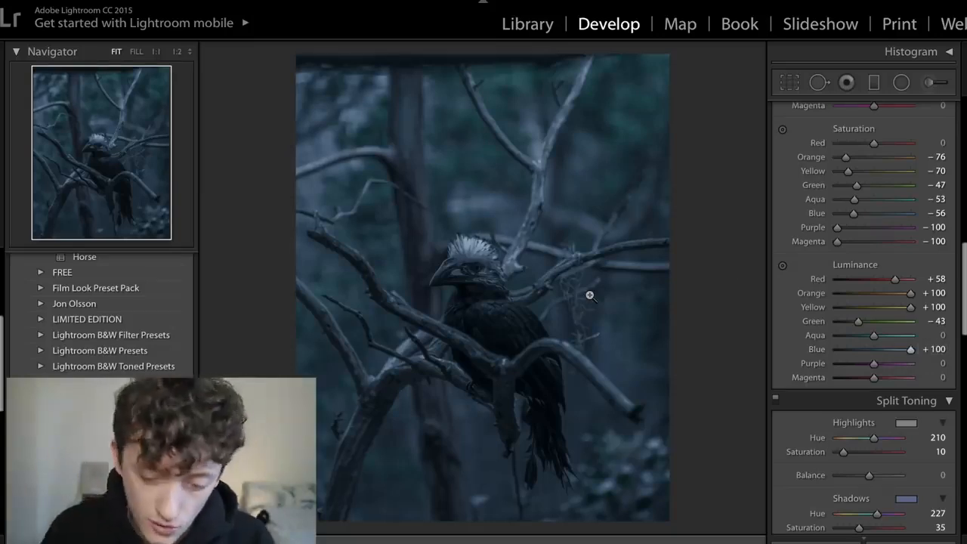
- Switch the HSL adjustments off and on to compare their effect on the bird photo
scroll(880, 306, "up", 2)
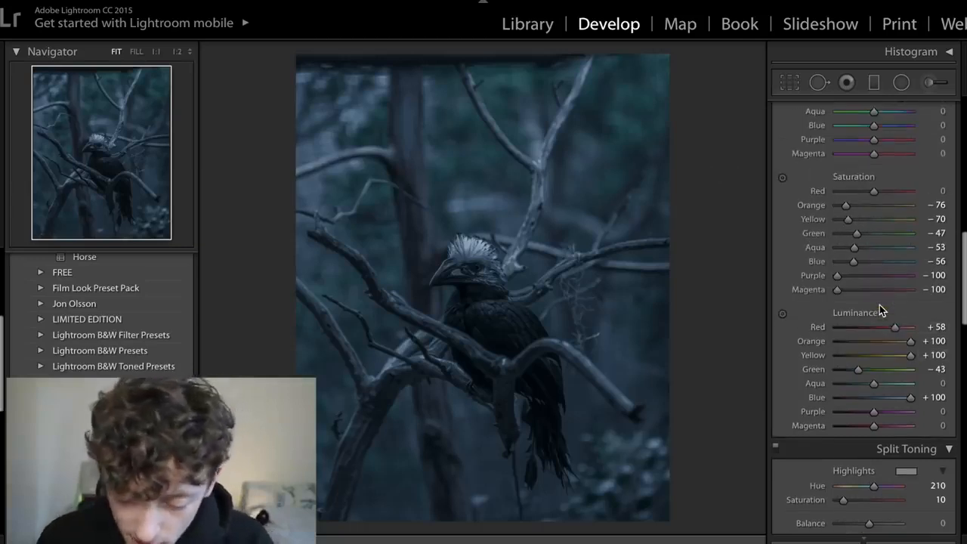
scroll(880, 305, "up", 10)
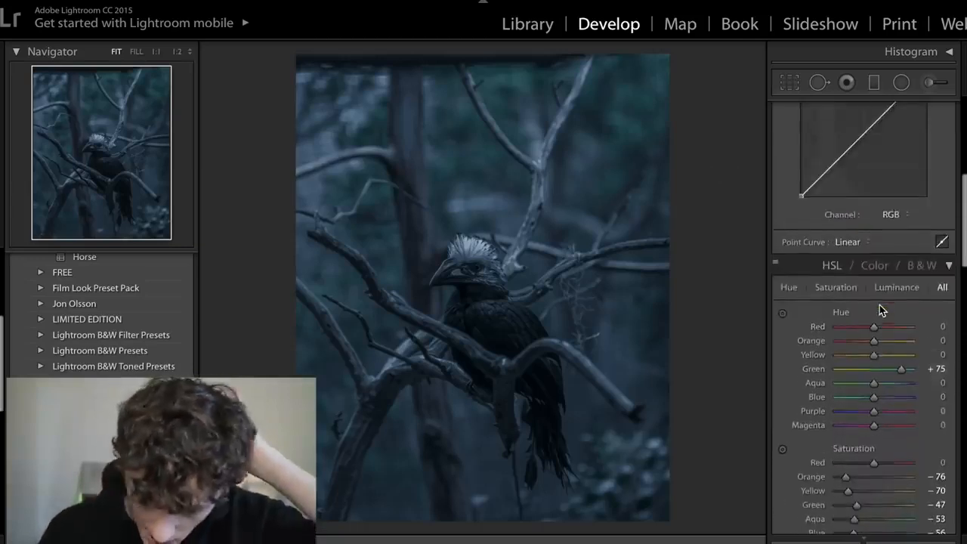
left_click(775, 268)
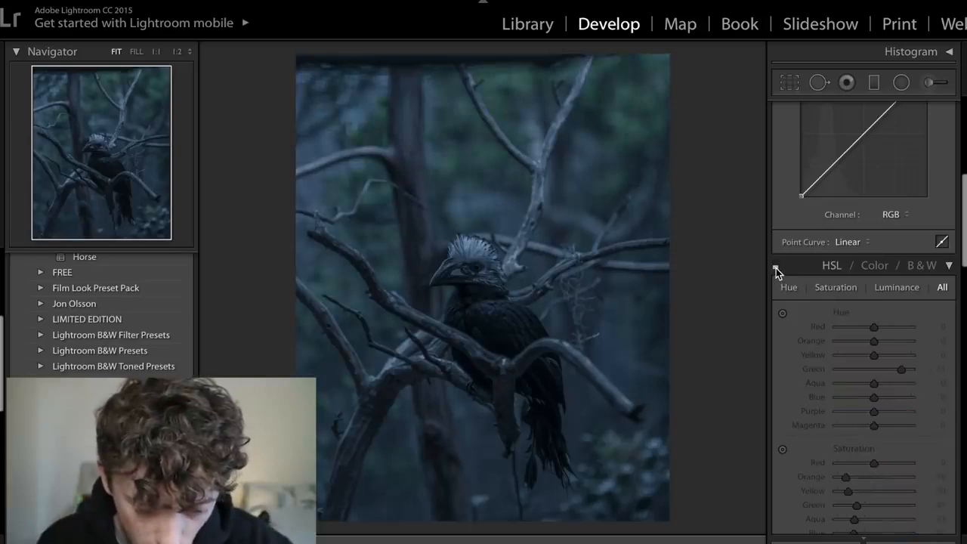
left_click(775, 268)
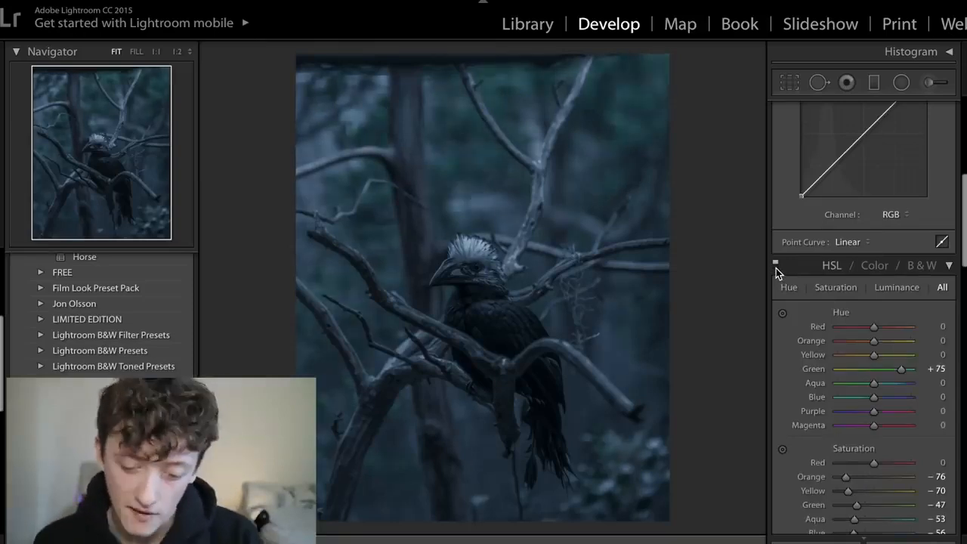
left_click(775, 268)
left_click(776, 267)
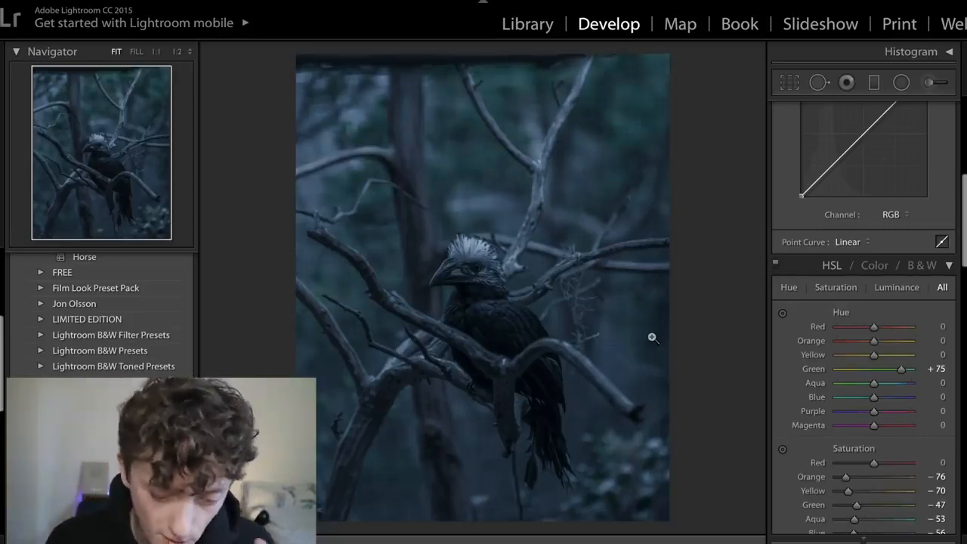
- Compare the edited photo with its original before version
key("backslash")
key("backslash")
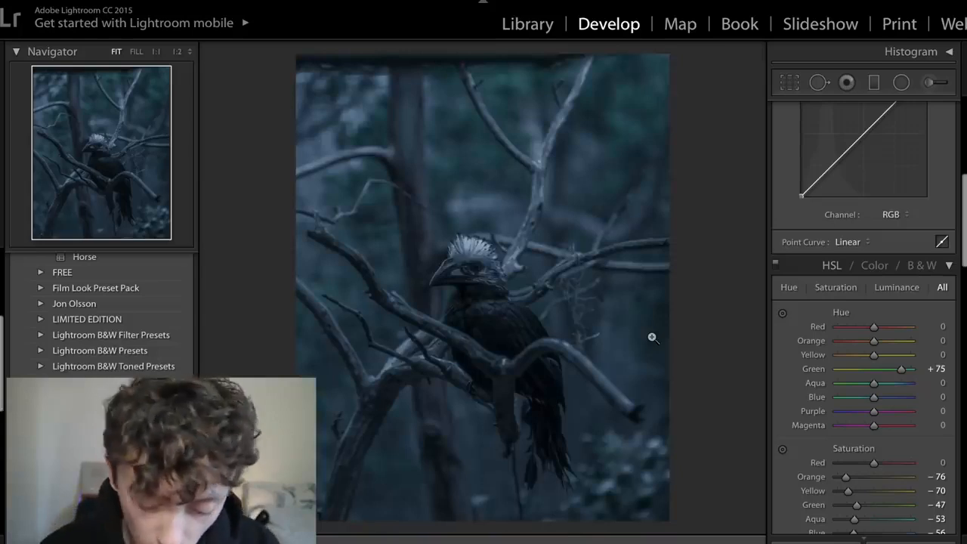
key("backslash")
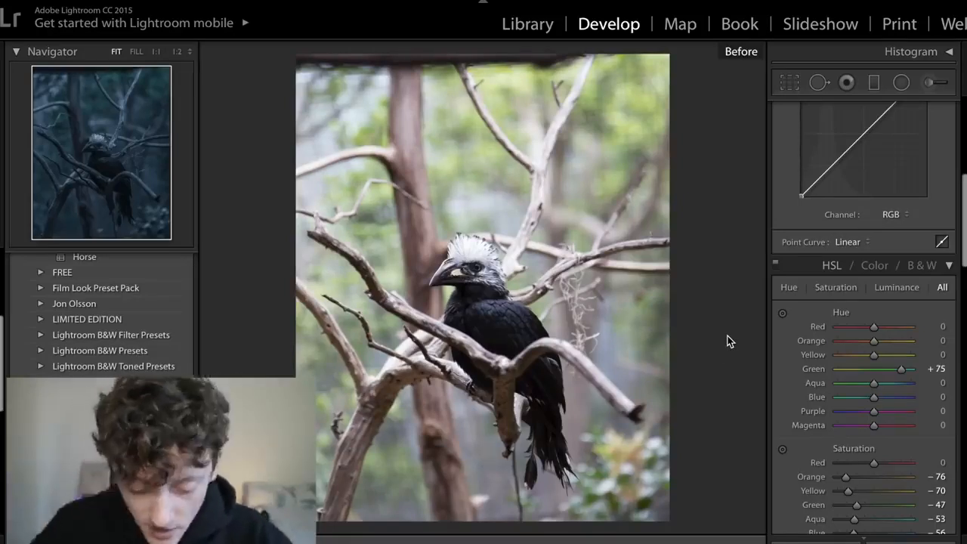
key("backslash")
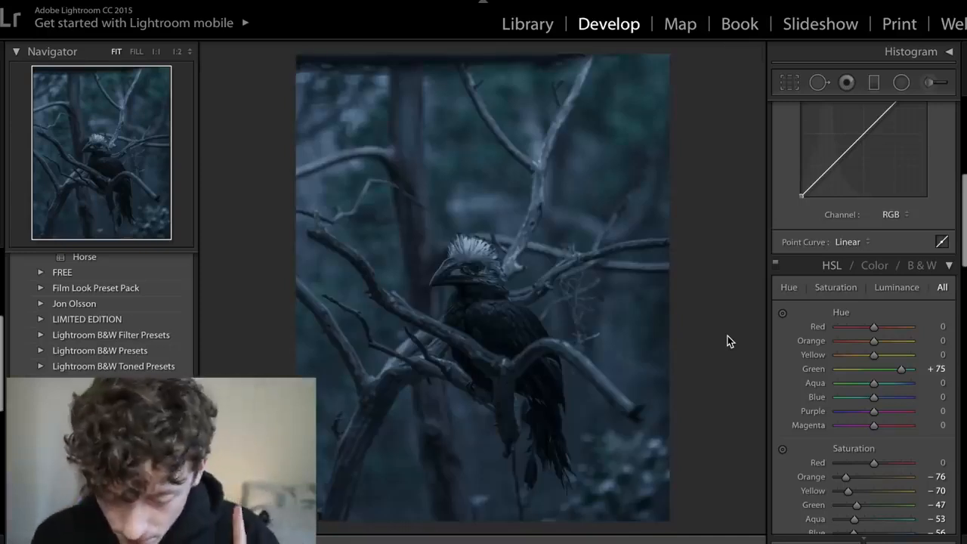
- Add three evenly spaced points to the RGB tone curve and raise the middle point to 49.4 / 52.5 %
scroll(866, 385, "up", 5)
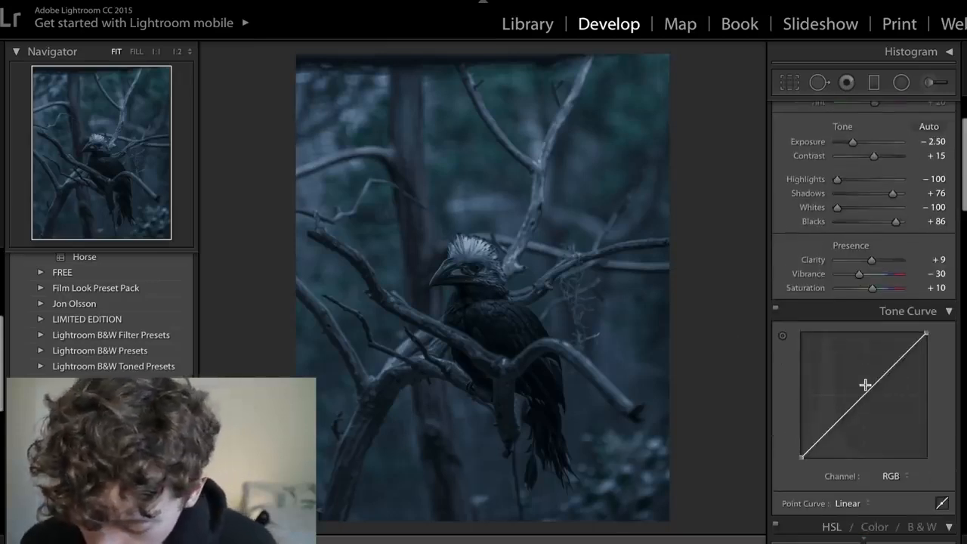
left_click(832, 428)
left_click(865, 395)
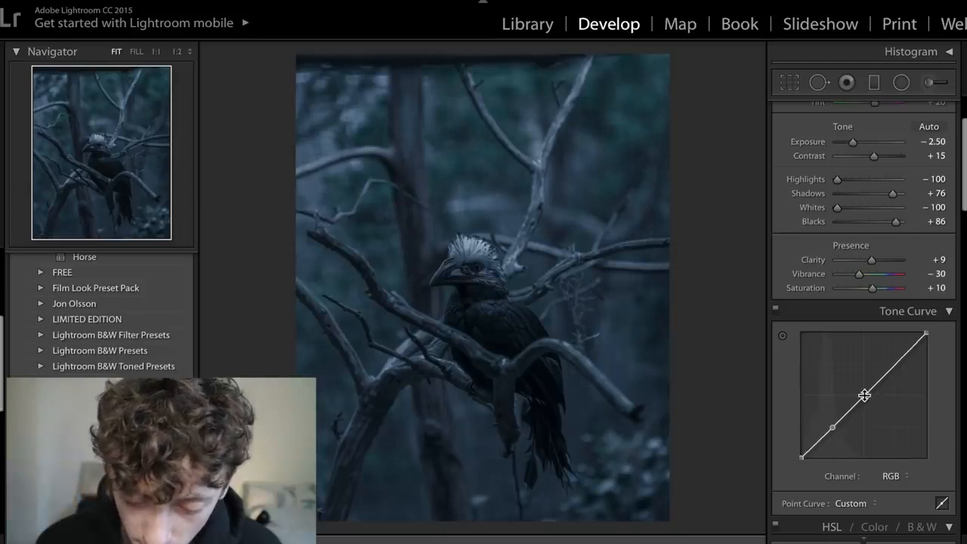
left_click(896, 363)
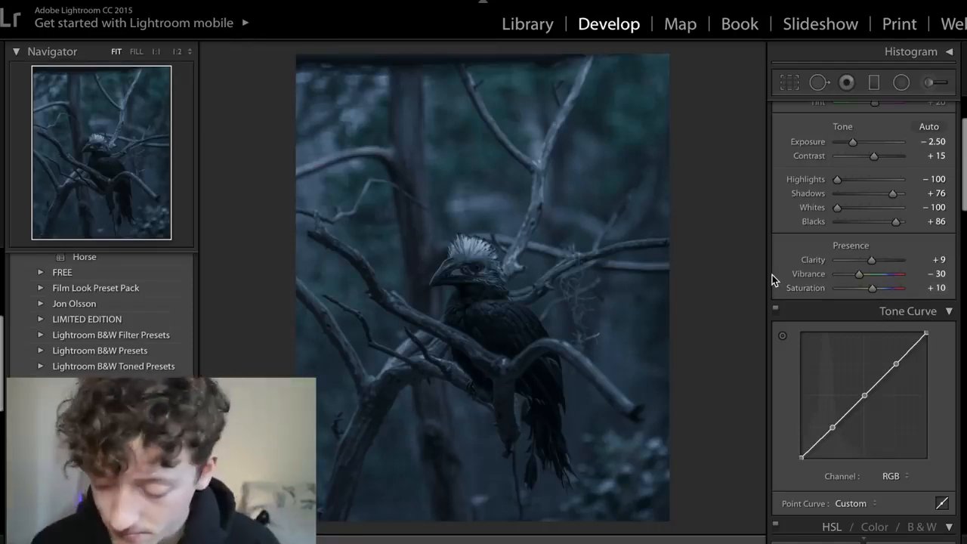
left_click(864, 397)
mouse_move(867, 402)
left_mouse_down()
mouse_move(864, 393)
mouse_move(875, 410)
mouse_move(857, 368)
mouse_move(866, 399)
left_mouse_up()
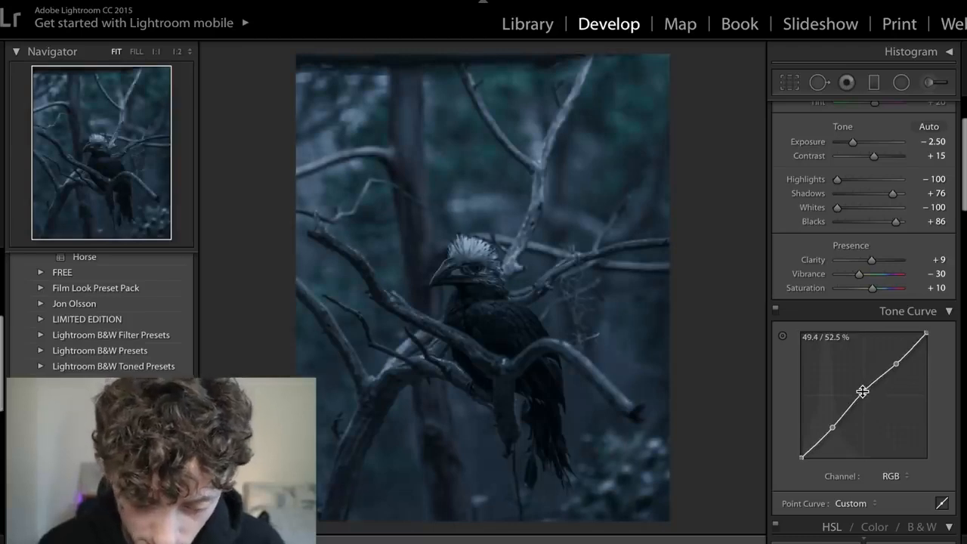
- Lift the tone curve's black point, raise the highlight point slightly and move the shadow point to about 22.4 / 21.6 %
left_click_drag(834, 428, 833, 431)
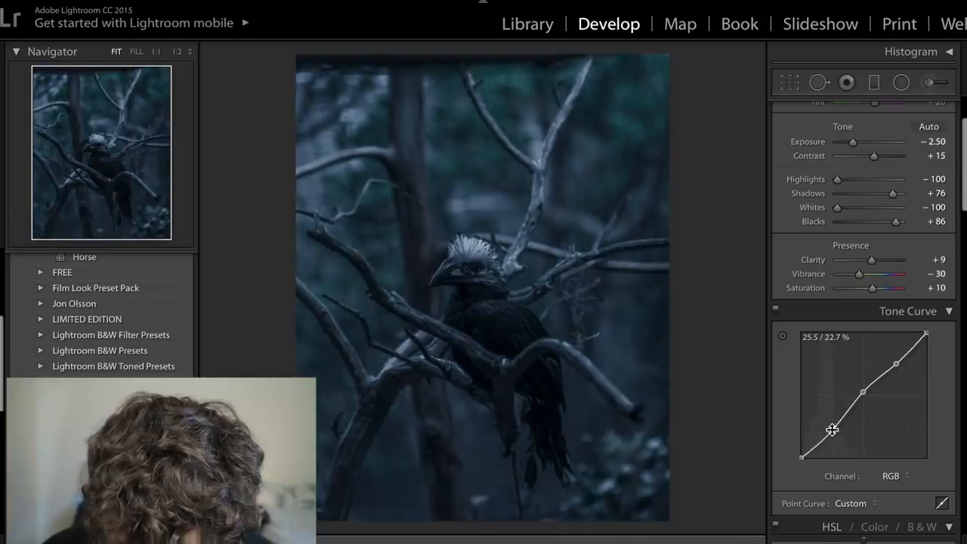
left_click_drag(803, 459, 799, 451)
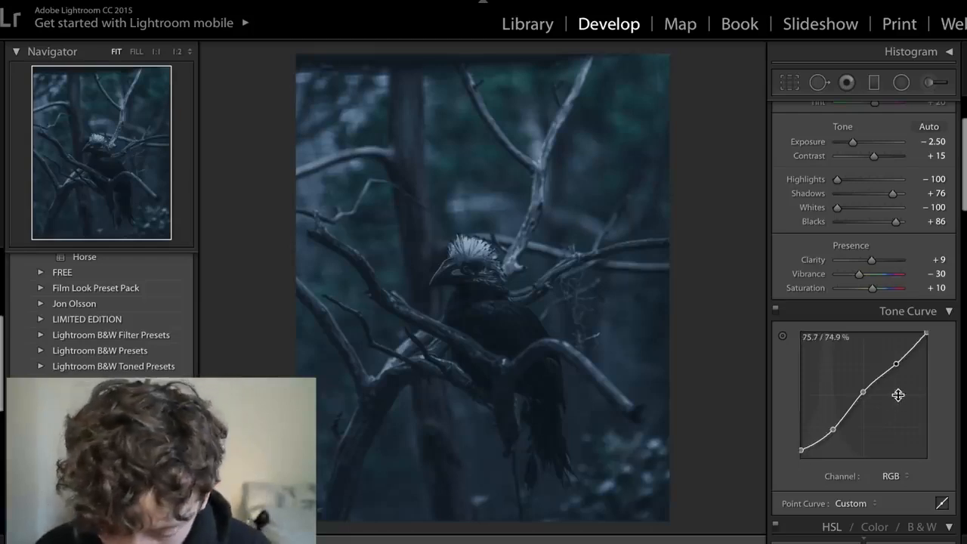
left_click_drag(896, 365, 897, 366)
left_click_drag(833, 429, 829, 436)
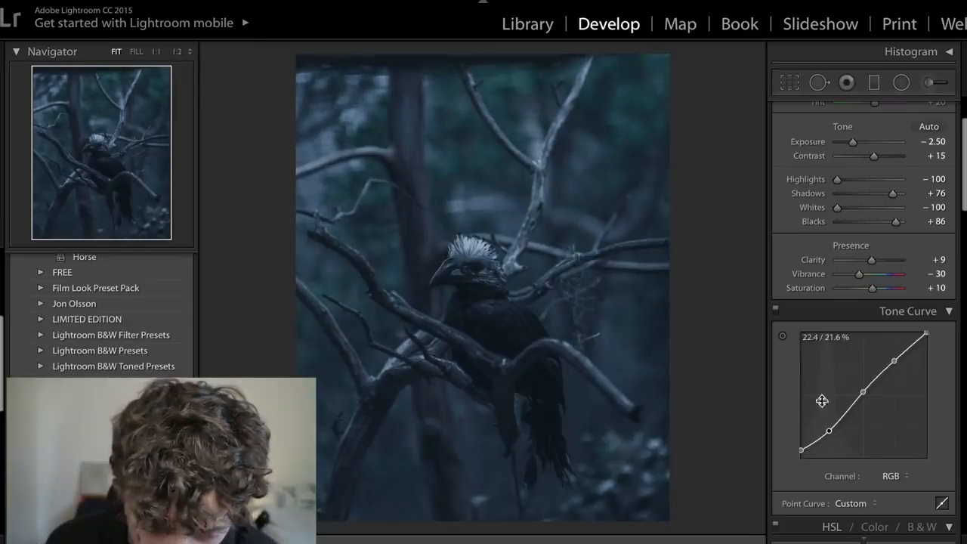
- Compare the photo with the tone curve off and on, and check it against the eagle post on Instagram
left_click(779, 312)
left_click(780, 312)
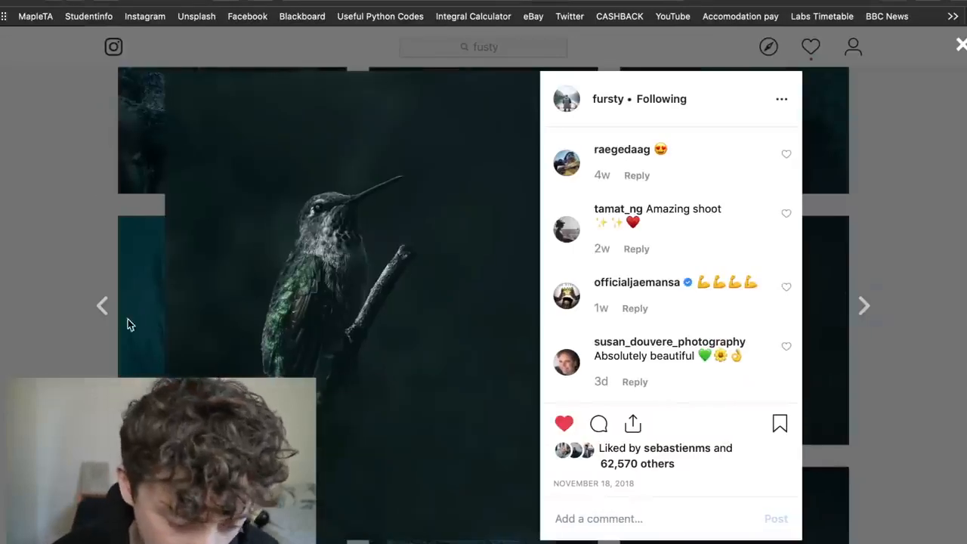
key("Escape")
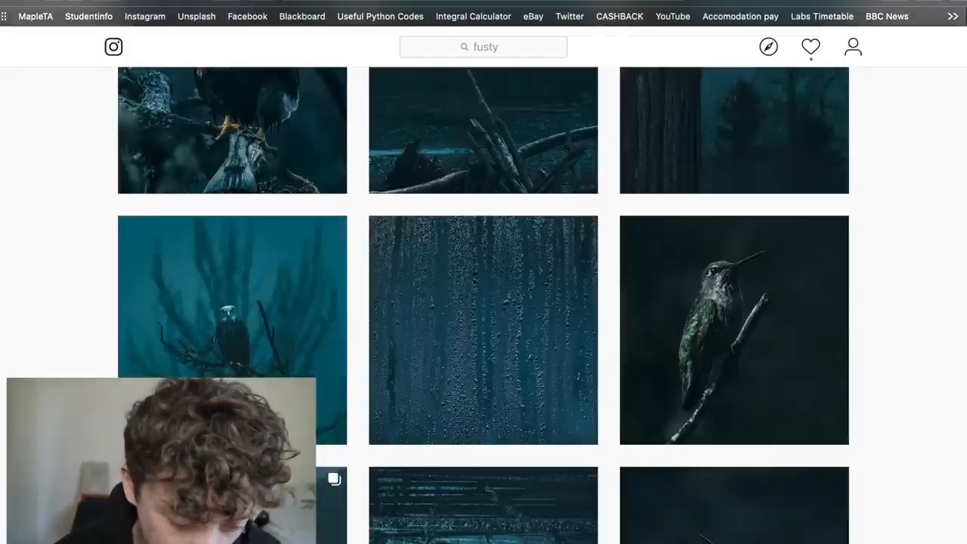
left_click(261, 178)
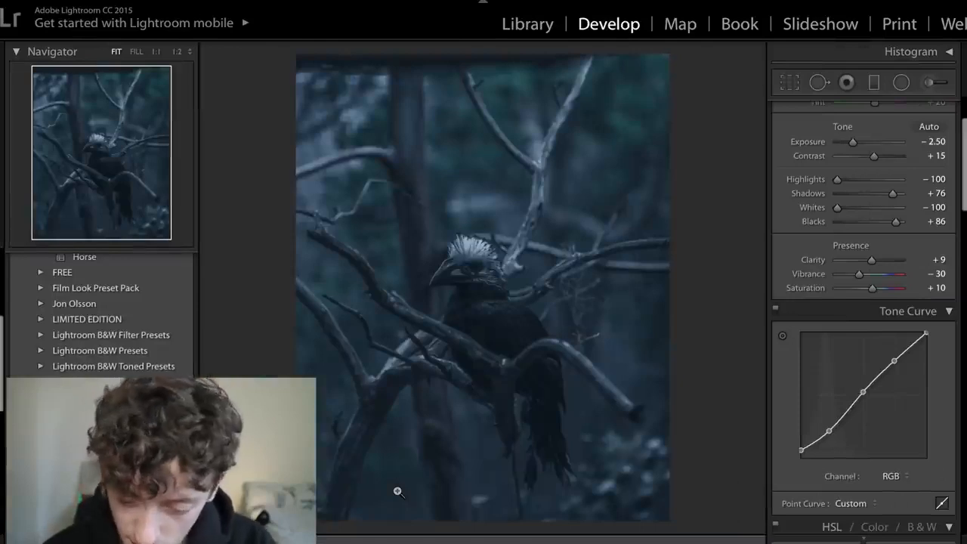
- Set the Sharpening Amount to 48 and the Radius to 3.0
scroll(917, 421, "up", 2)
scroll(918, 422, "down", 10)
scroll(918, 421, "down", 8)
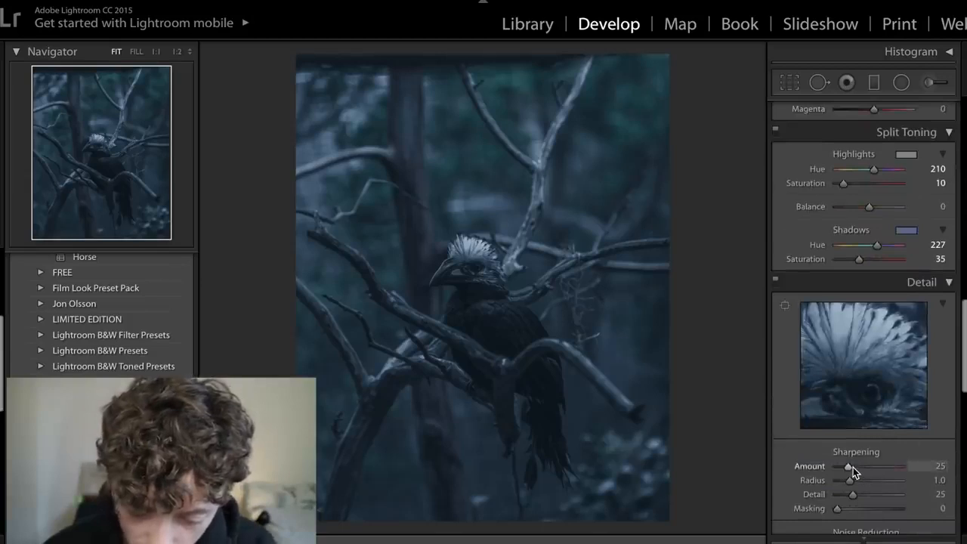
left_click_drag(852, 468, 938, 484)
scroll(873, 423, "down", 1)
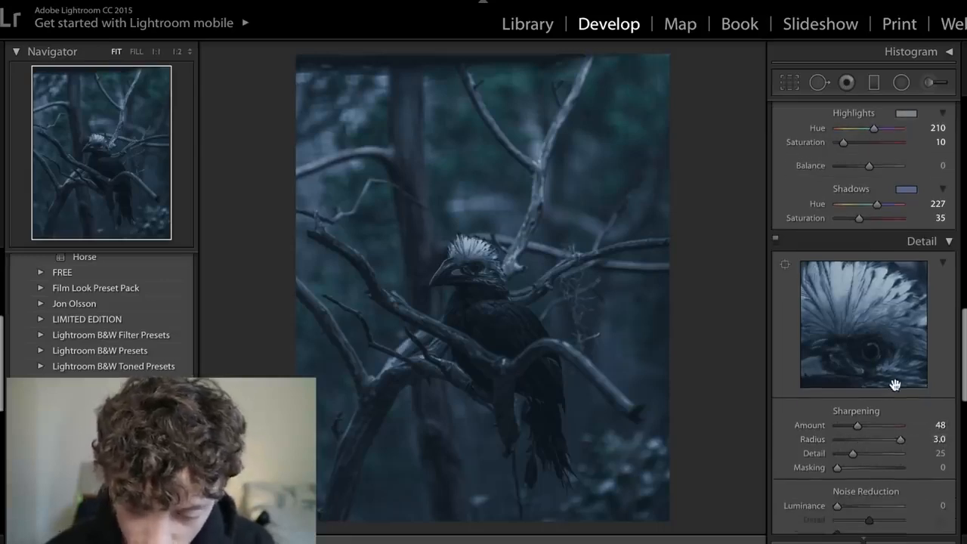
- Set the Luminance noise reduction to 18
scroll(898, 392, "down", 3)
left_click_drag(839, 393, 853, 394)
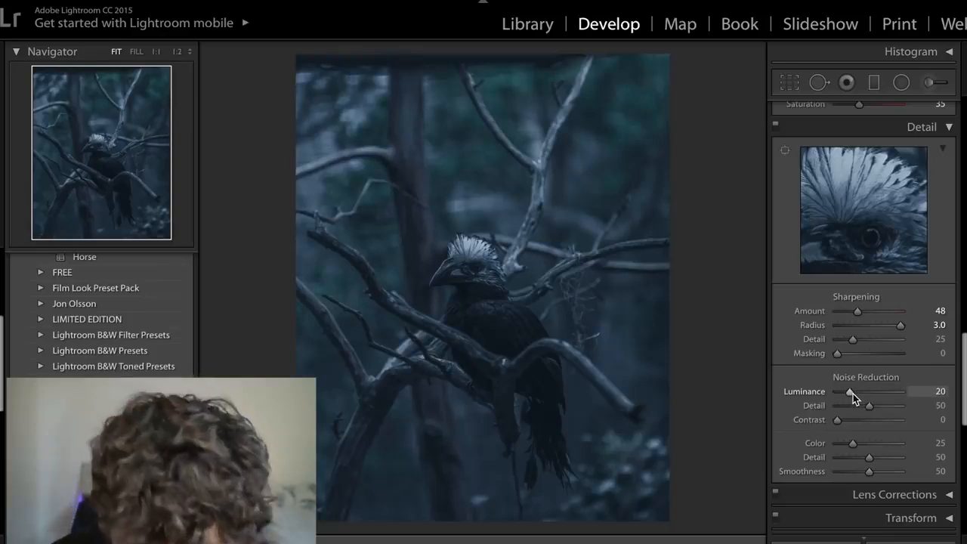
left_click_drag(853, 394, 852, 394)
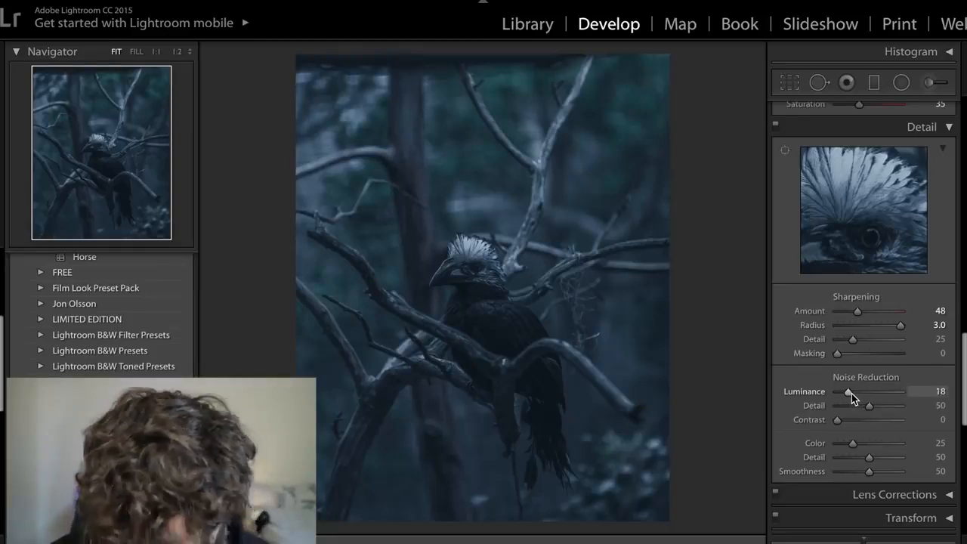
- Darken the photo's edges with a Highlight Priority post-crop vignette at an Amount of -30
scroll(851, 394, "up", 10)
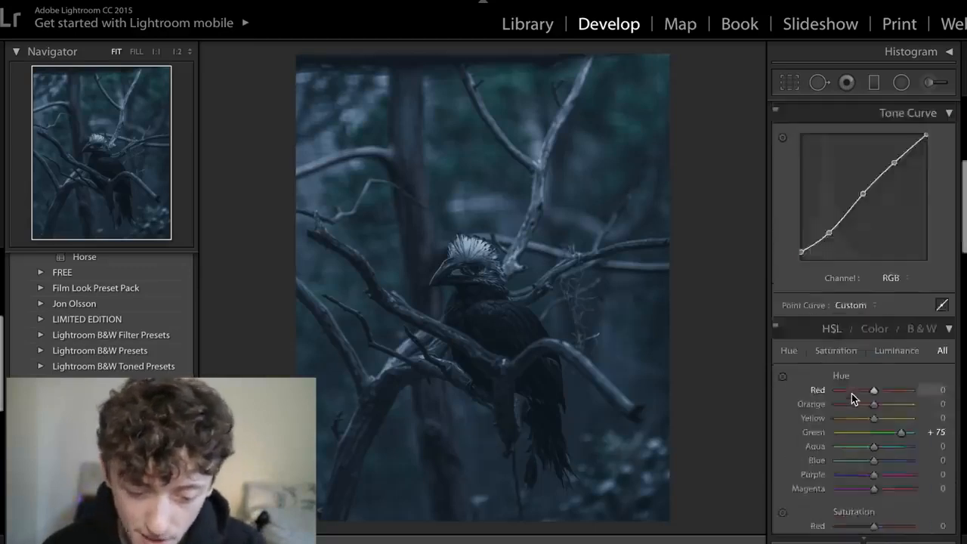
scroll(852, 393, "down", 10)
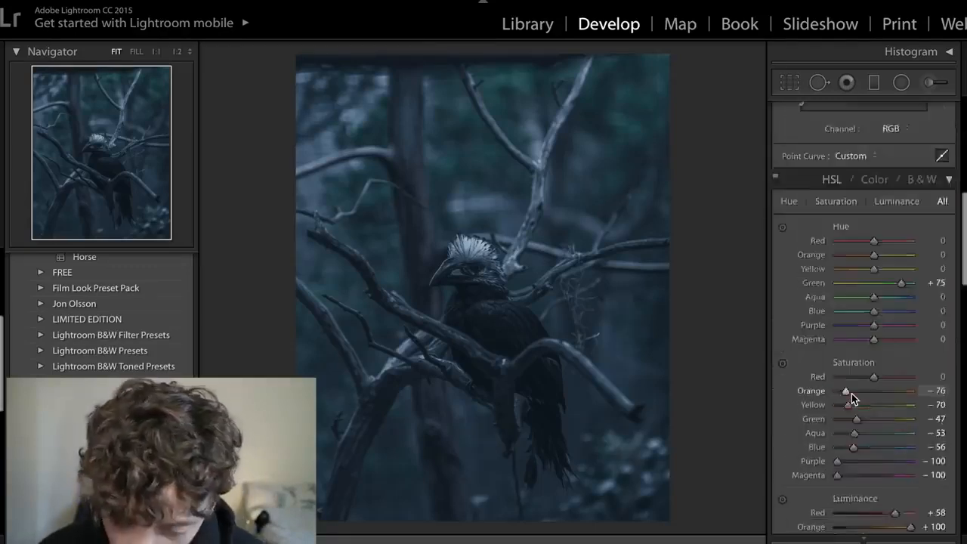
scroll(852, 394, "down", 8)
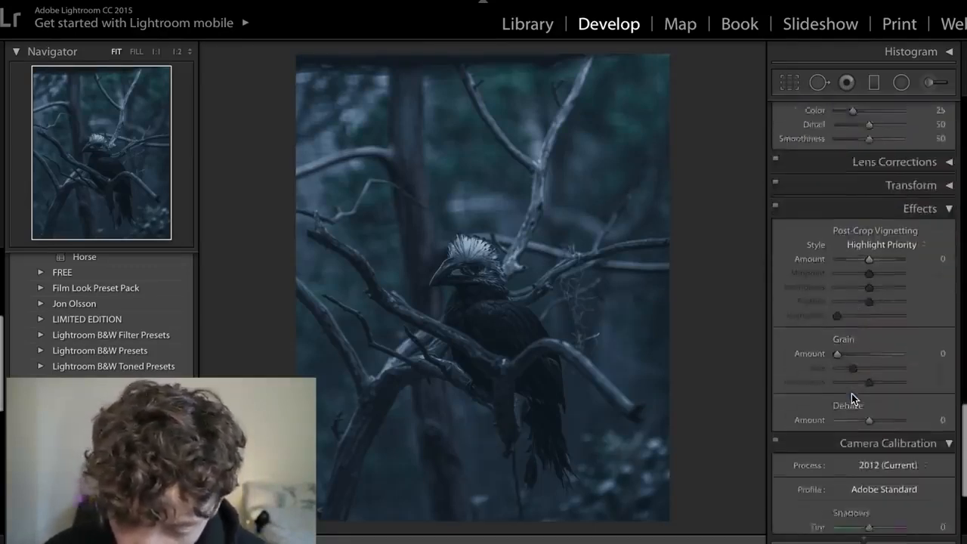
scroll(852, 394, "down", 3)
scroll(852, 394, "up", 3)
scroll(852, 397, "up", 1)
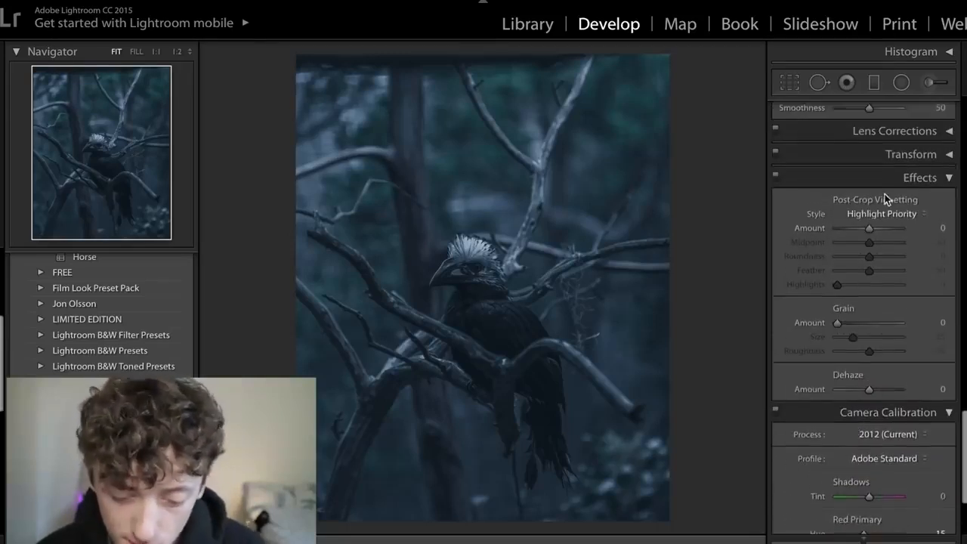
left_click(865, 228)
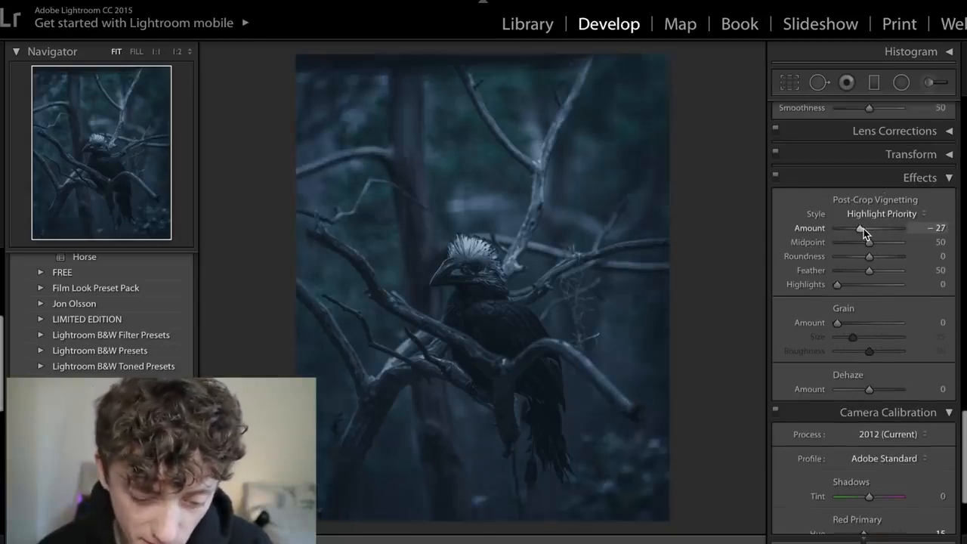
left_click_drag(865, 229, 863, 228)
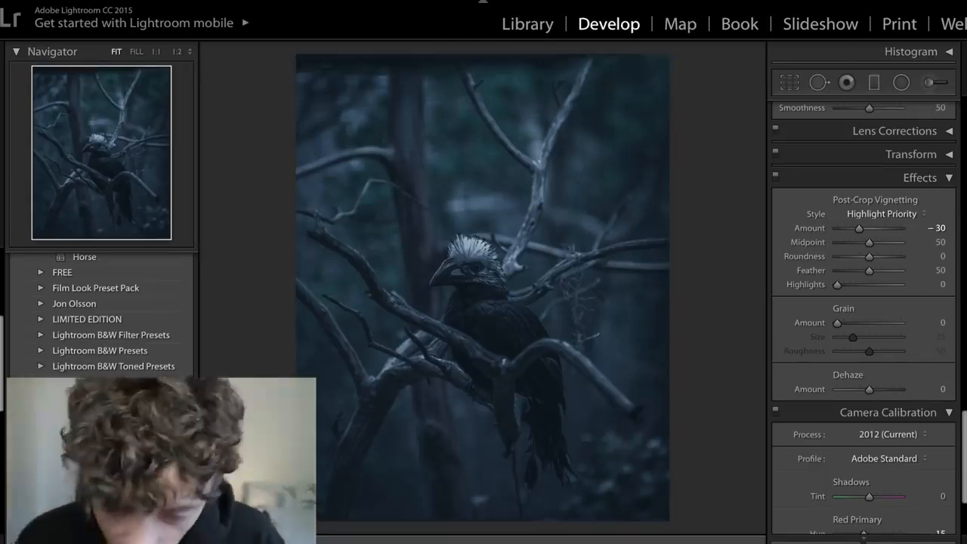
- Place an oval radial filter over the bird's body, with its mask inverted and its Exposure reset to 0
left_click(901, 85)
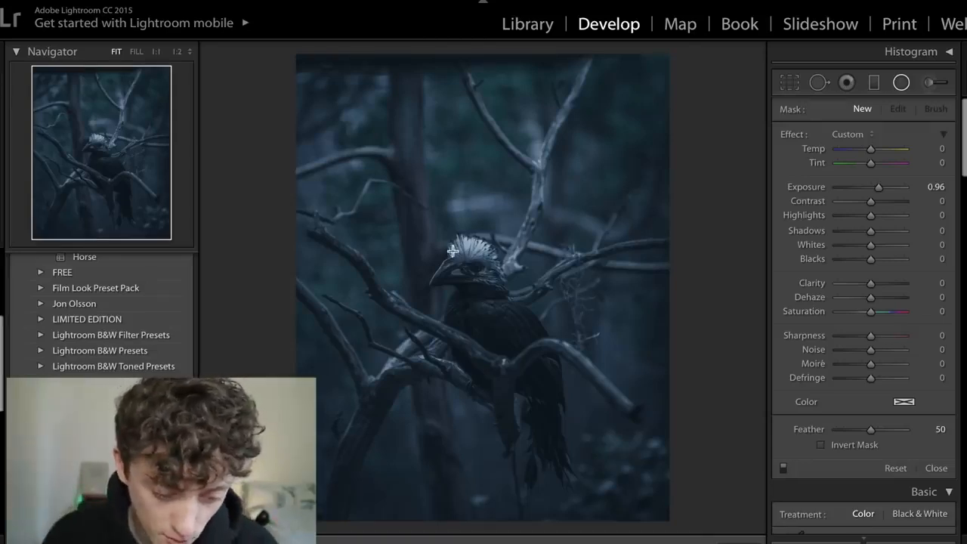
left_click_drag(438, 245, 517, 355)
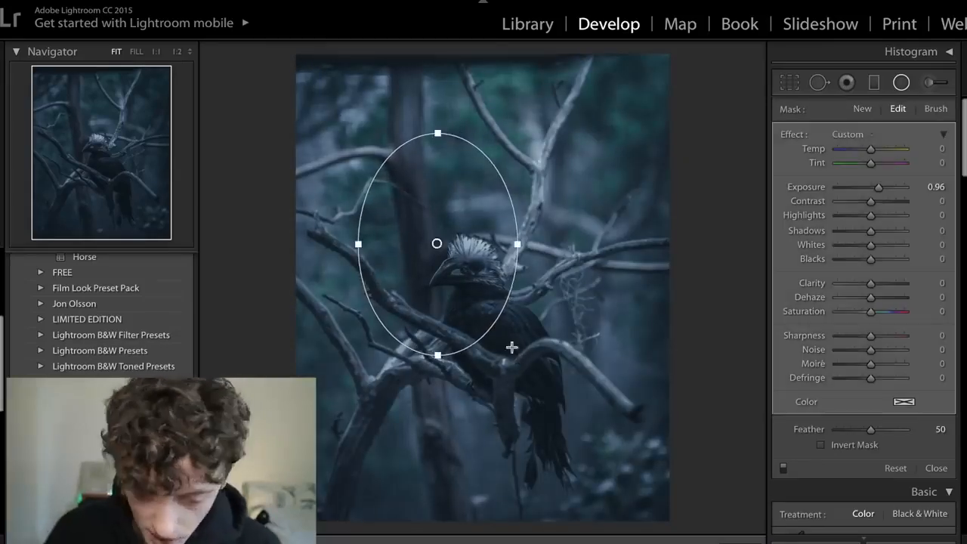
left_click_drag(438, 244, 489, 339)
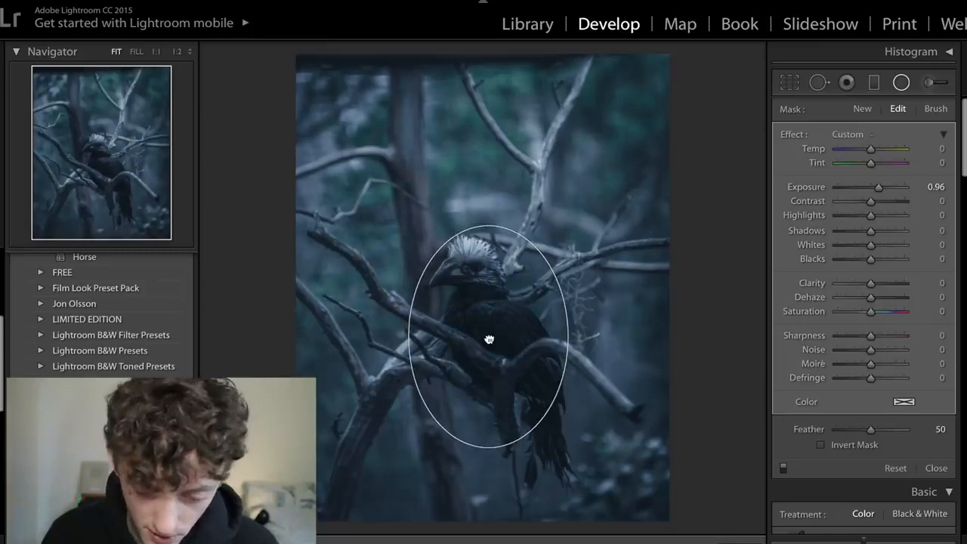
double_click(807, 189)
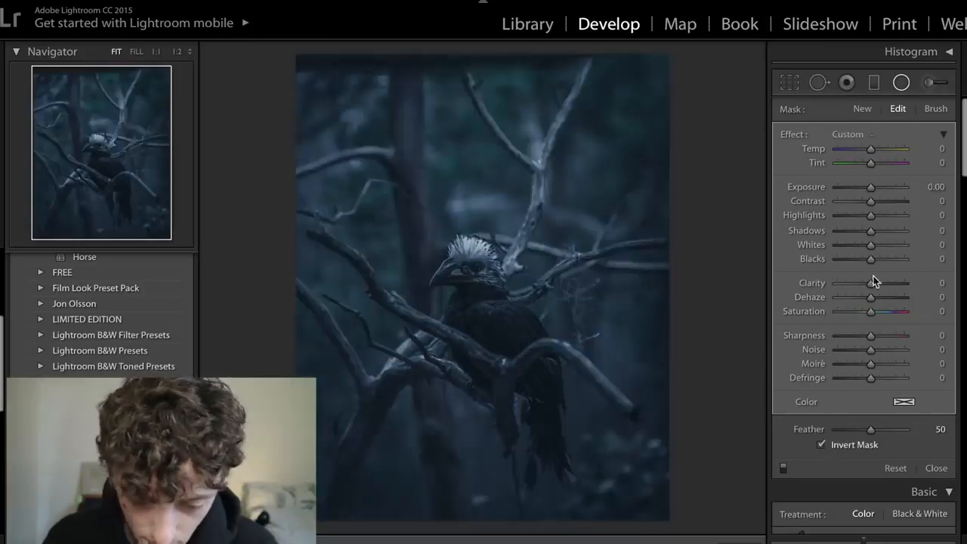
- Set the radial filter's Exposure to 0.45 and its Highlights to 83 to brighten the bird
left_click_drag(871, 189, 878, 191)
left_click(936, 187)
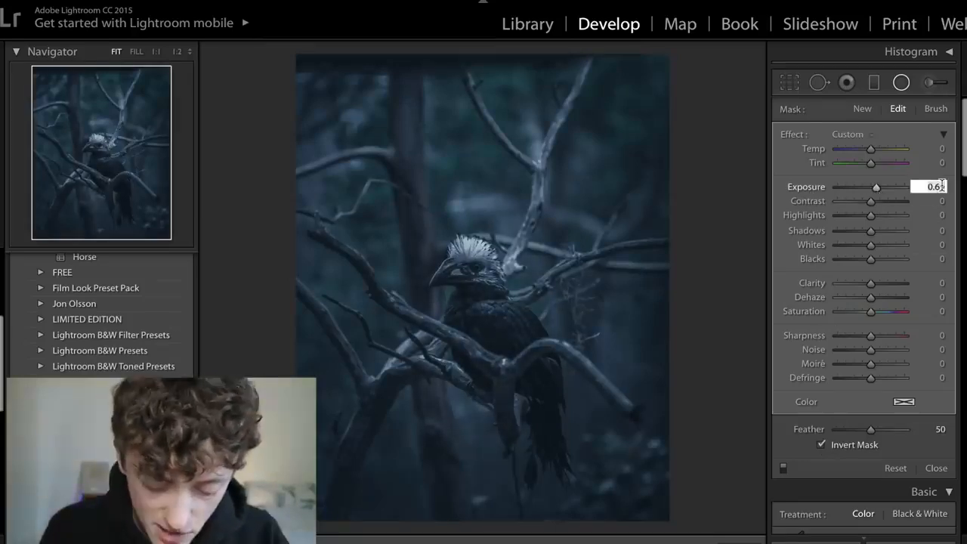
type("0.45")
key("Return")
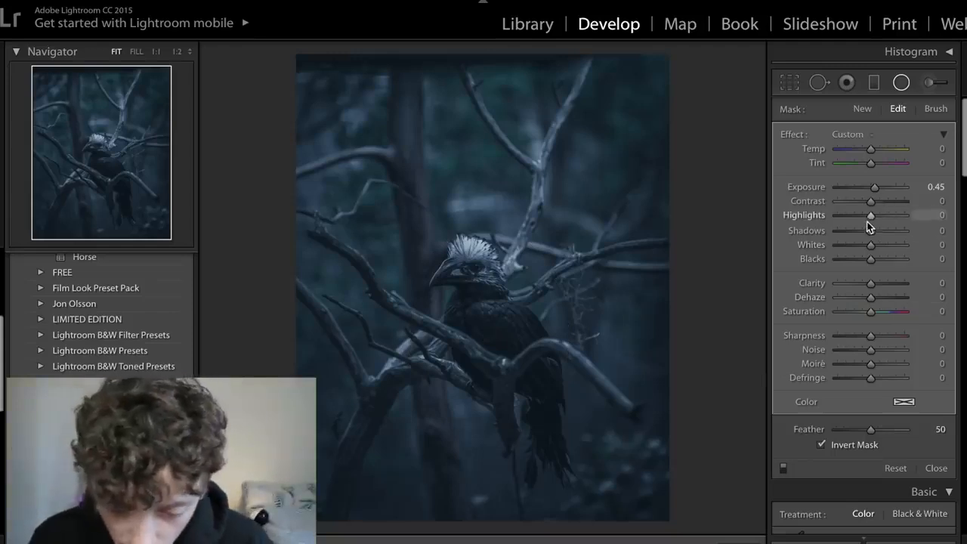
left_click_drag(871, 216, 898, 221)
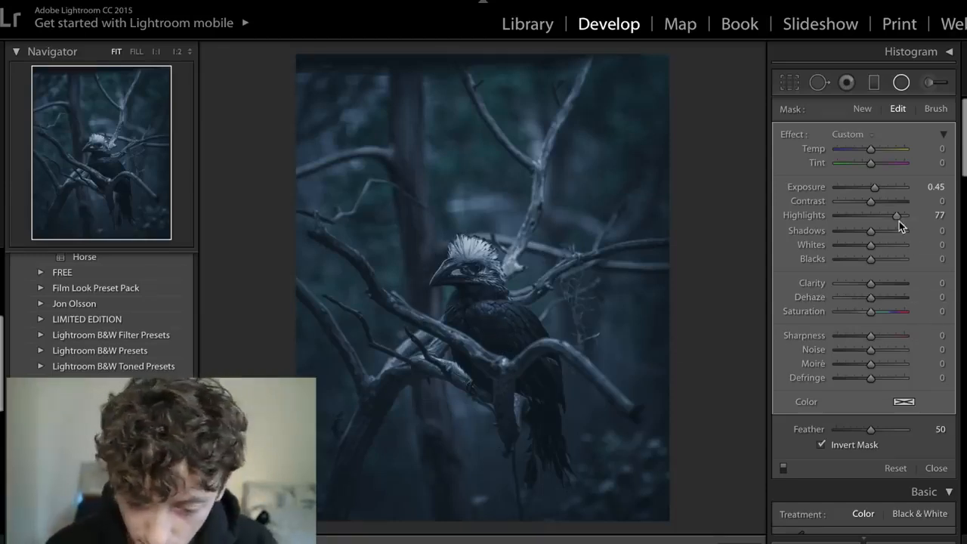
left_click_drag(899, 217, 901, 218)
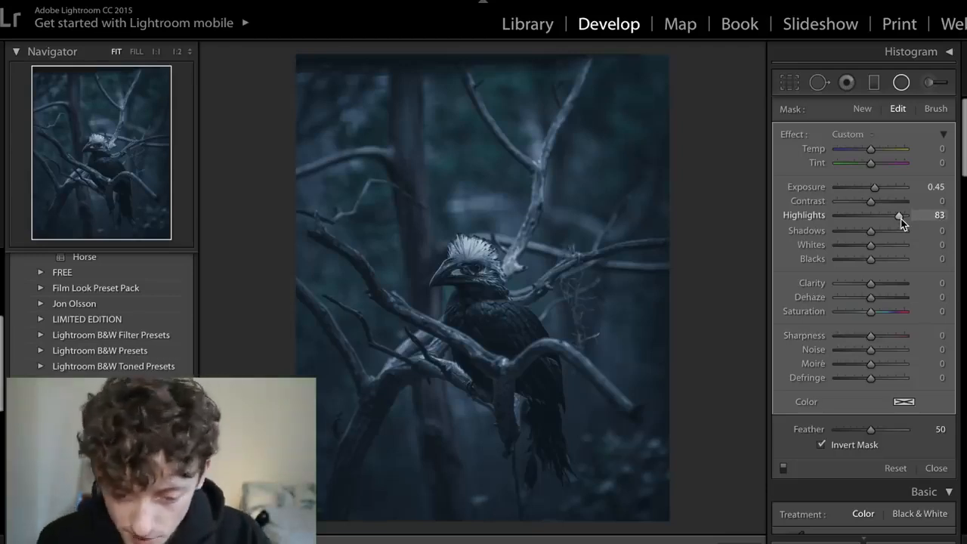
- Start a new adjustment brush for the bird's head and set its Exposure to 0.95
left_click(929, 83)
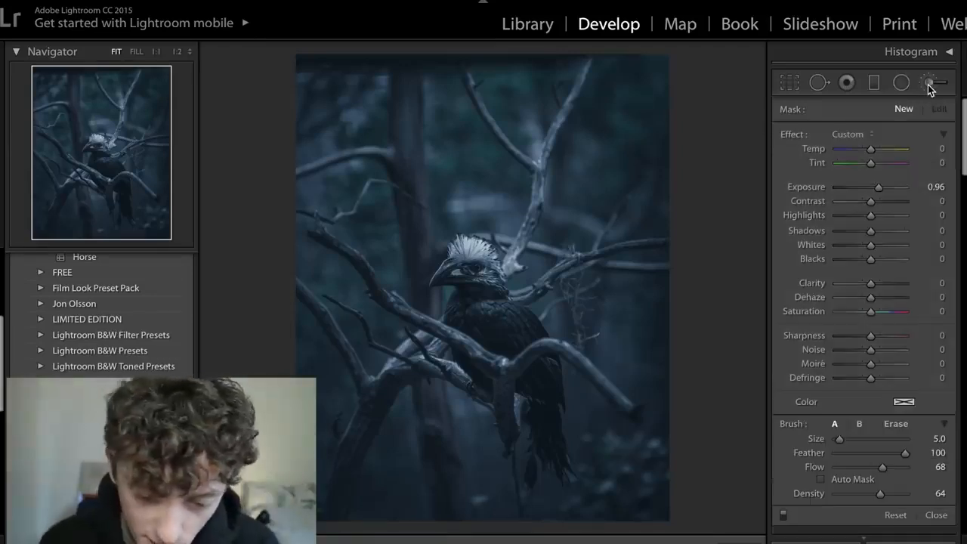
double_click(807, 187)
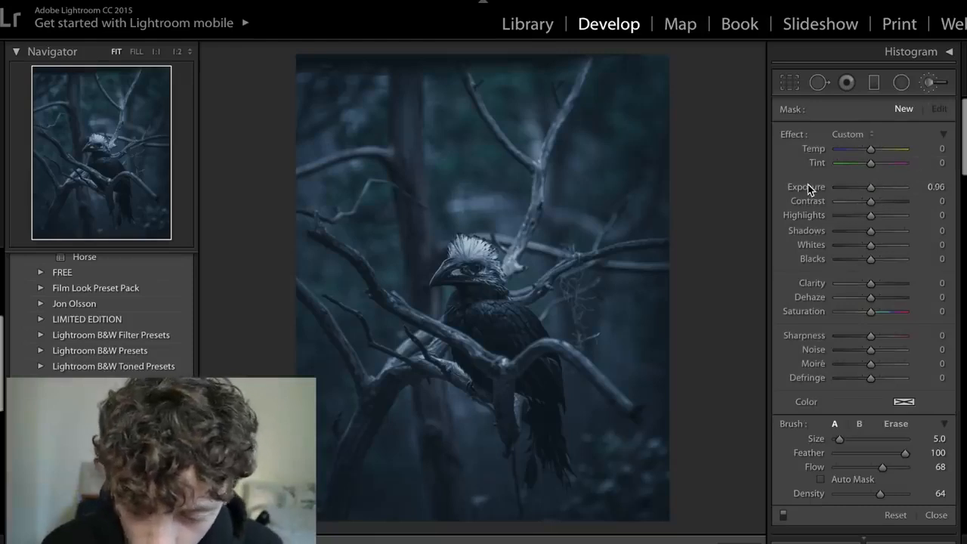
key("ctrl+minus")
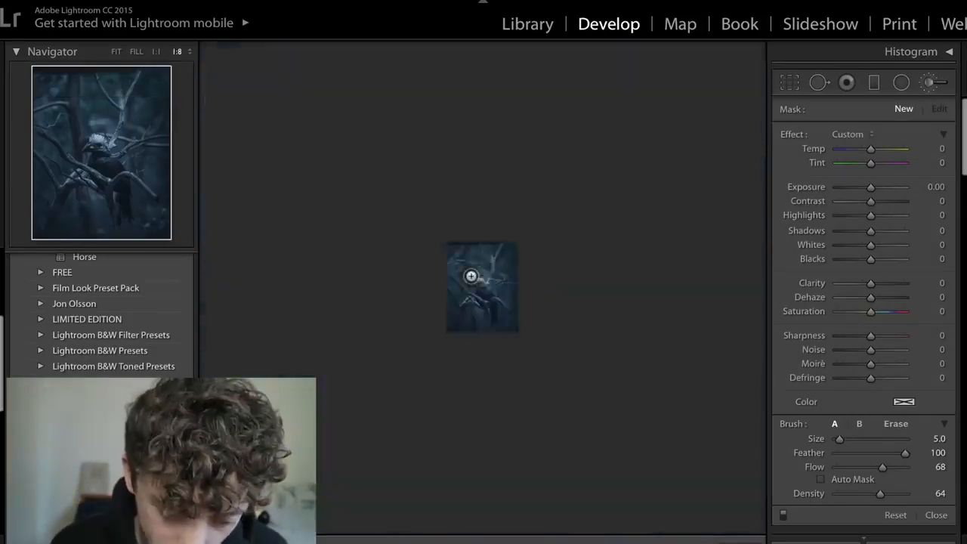
key("ctrl+equal")
key("ctrl+equal")
key("ctrl+equal")
key("ctrl+equal")
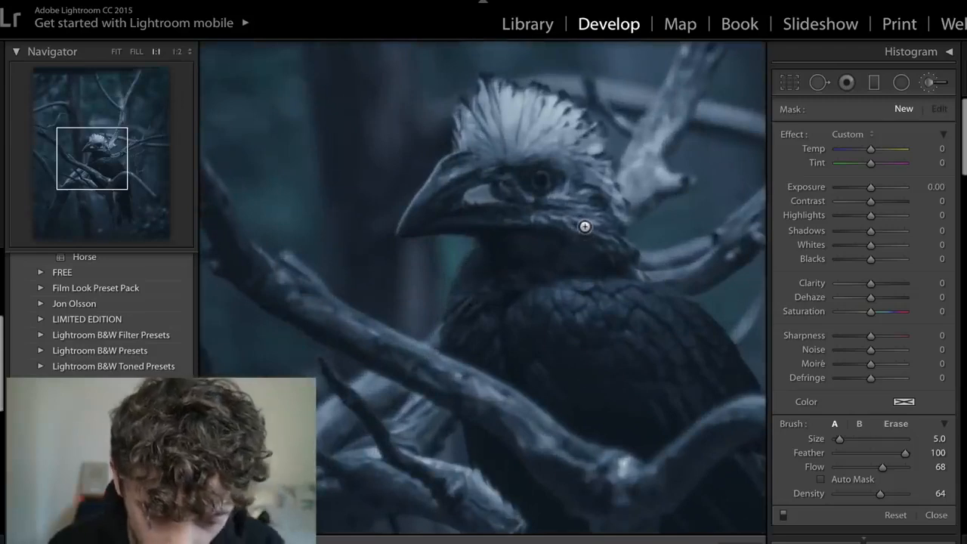
mouse_move(625, 294)
left_mouse_down()
mouse_move(514, 315)
mouse_move(482, 309)
mouse_move(539, 312)
left_mouse_up()
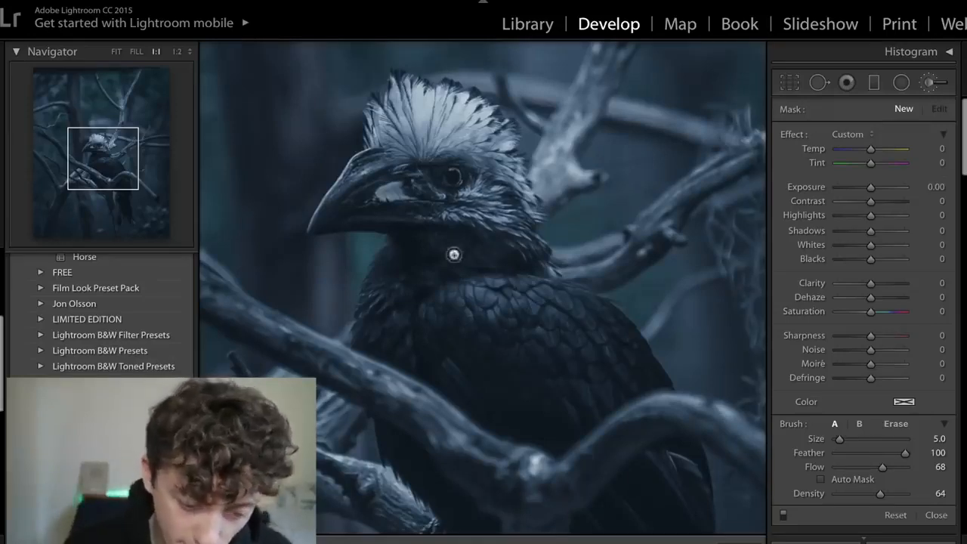
left_click(883, 188)
left_click_drag(882, 187, 880, 188)
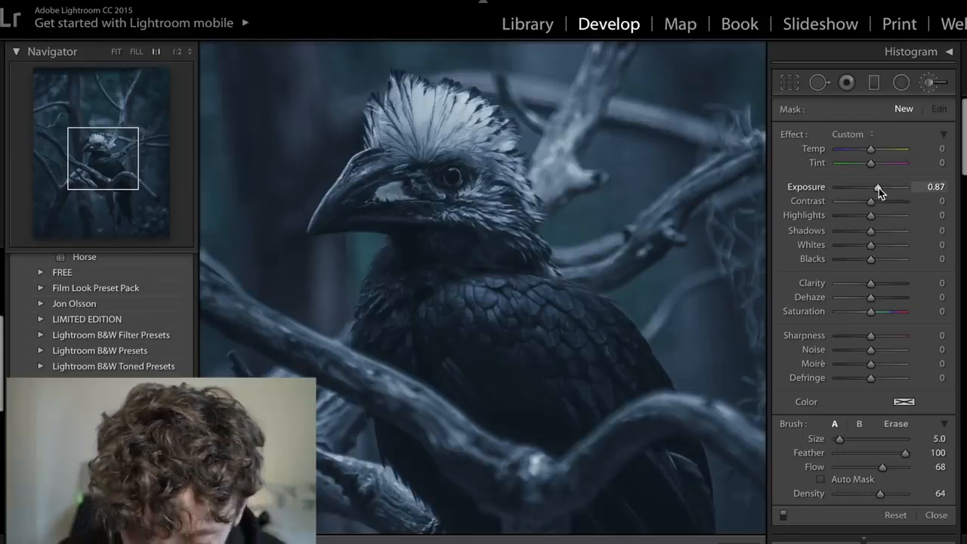
left_click_drag(879, 189, 879, 189)
- Set the adjustment brush's Highlights to 46, Shadows to 52, Whites to 43 and Clarity to 23
left_click(887, 218)
left_click(889, 231)
left_click(888, 245)
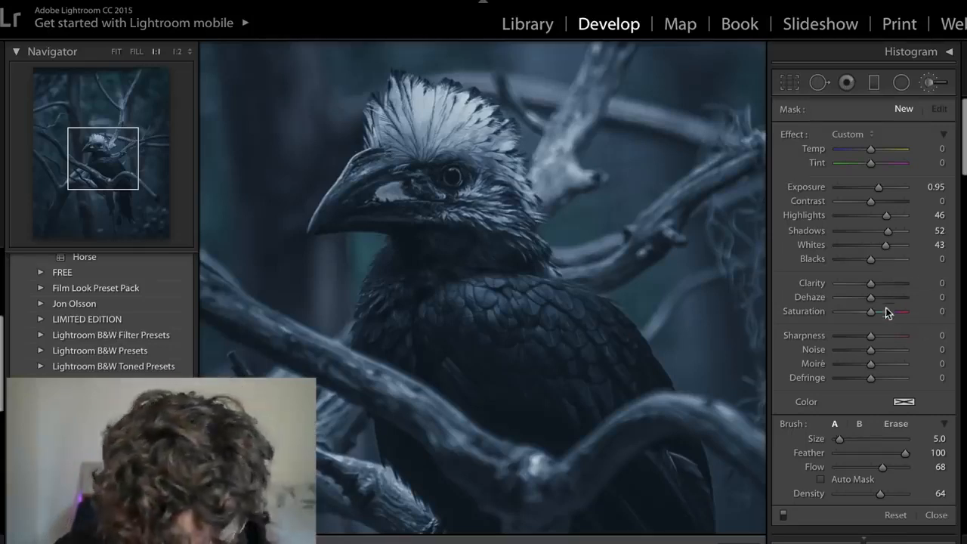
left_click_drag(876, 285, 880, 285)
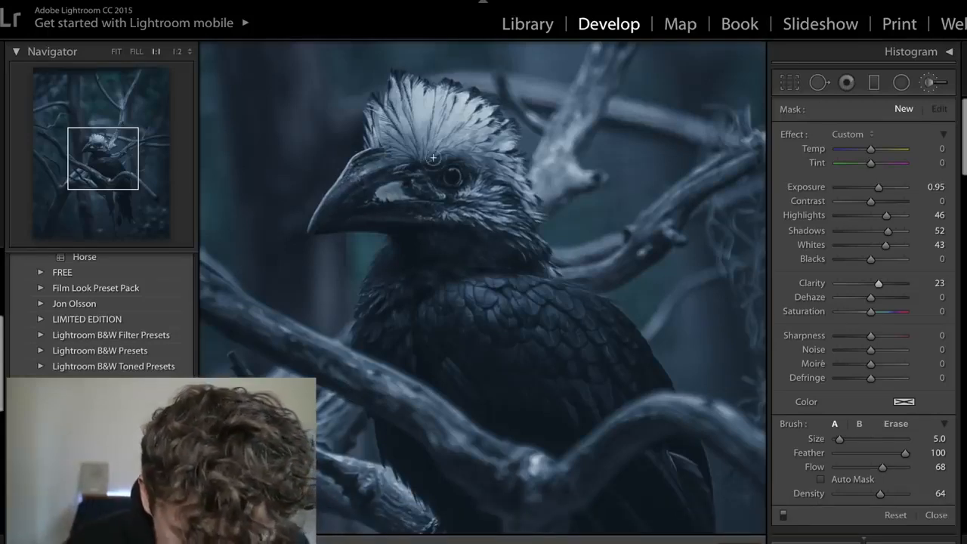
- Brush over the bird's beak, check the coverage with the mask overlay, and refine the beak at brush size 4.0
mouse_move(416, 177)
left_mouse_down()
mouse_move(360, 198)
mouse_move(407, 190)
mouse_move(465, 218)
left_mouse_up()
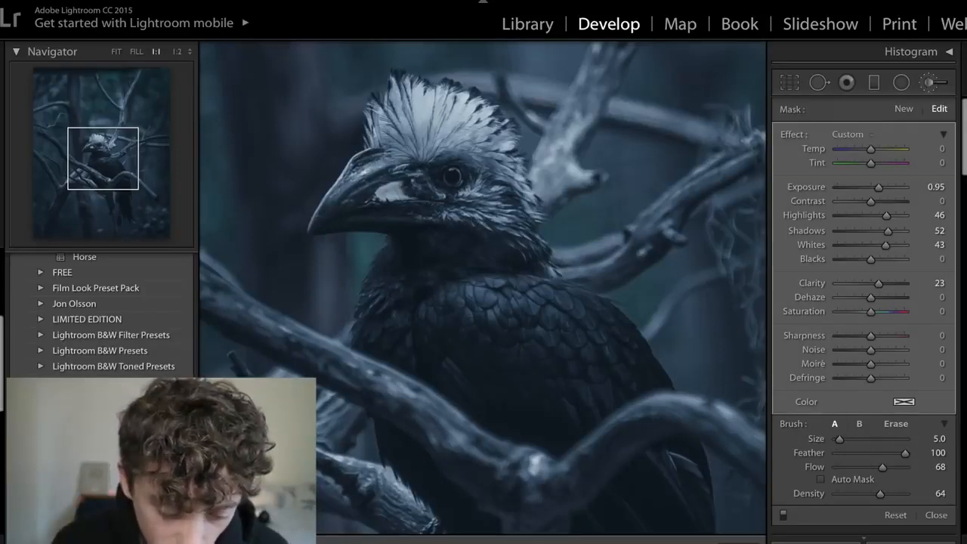
key("o")
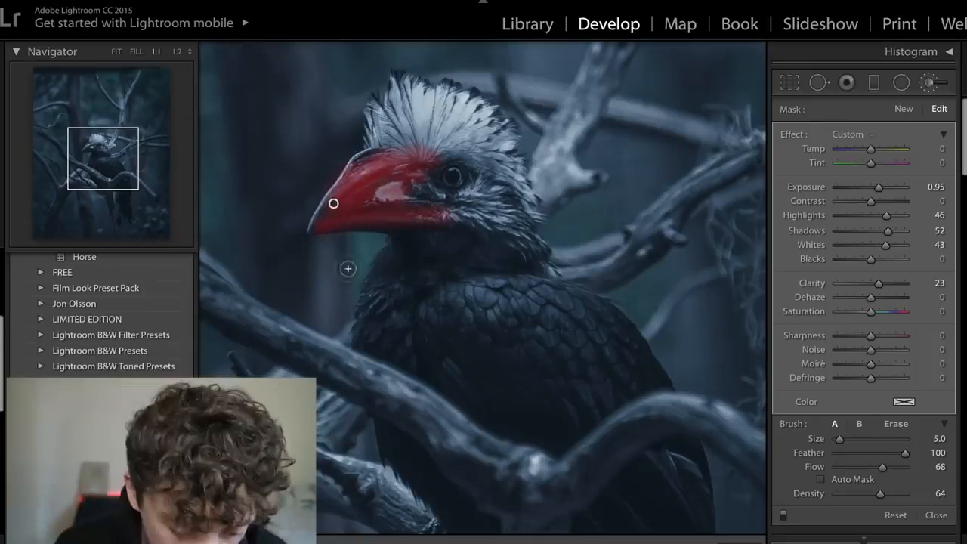
key("o")
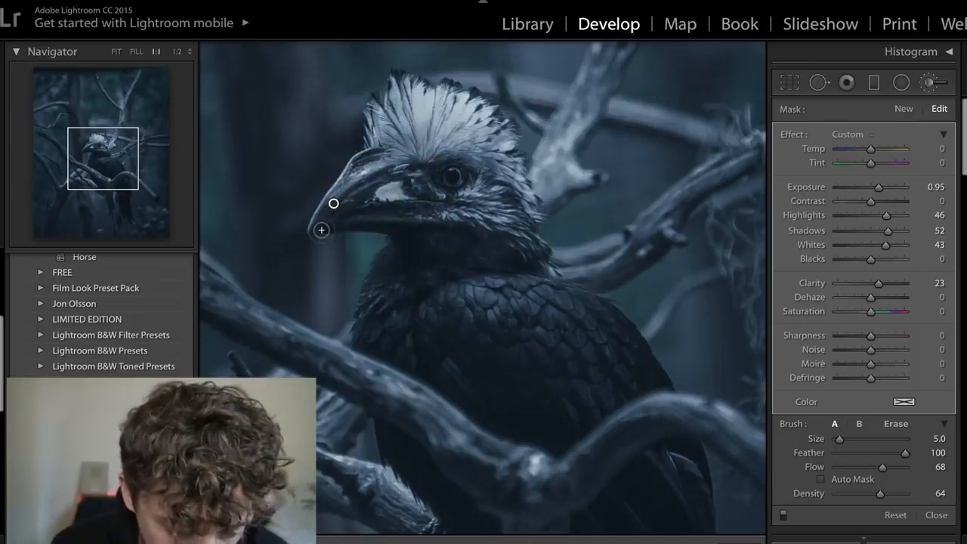
key("bracketleft")
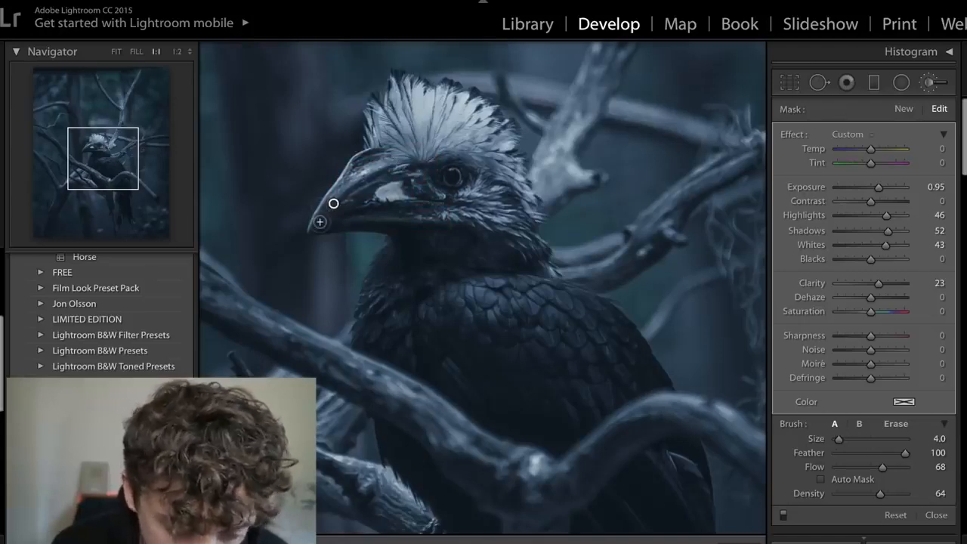
left_click_drag(386, 192, 393, 196)
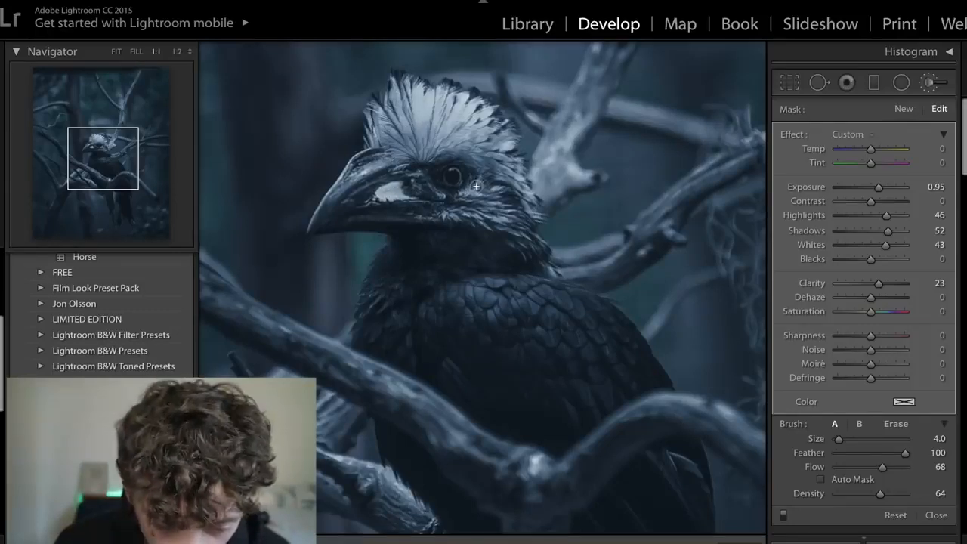
- Brush over the feathers on the bird's cheek and neck, then over its crest at brush size 5.0
mouse_move(471, 197)
left_mouse_down()
mouse_move(446, 219)
mouse_move(503, 216)
mouse_move(523, 240)
left_mouse_up()
key("]")
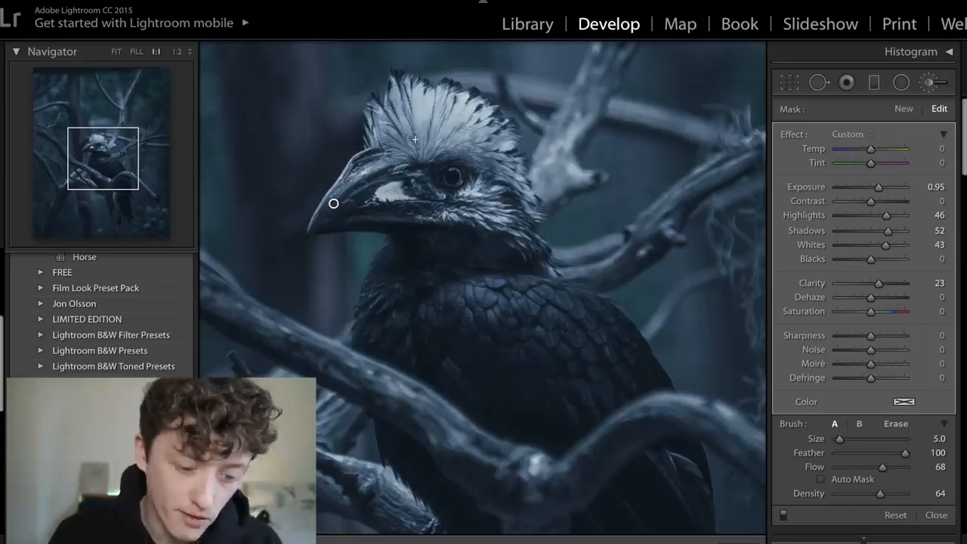
mouse_move(397, 149)
left_mouse_down()
mouse_move(384, 122)
mouse_move(374, 141)
mouse_move(390, 118)
left_mouse_up()
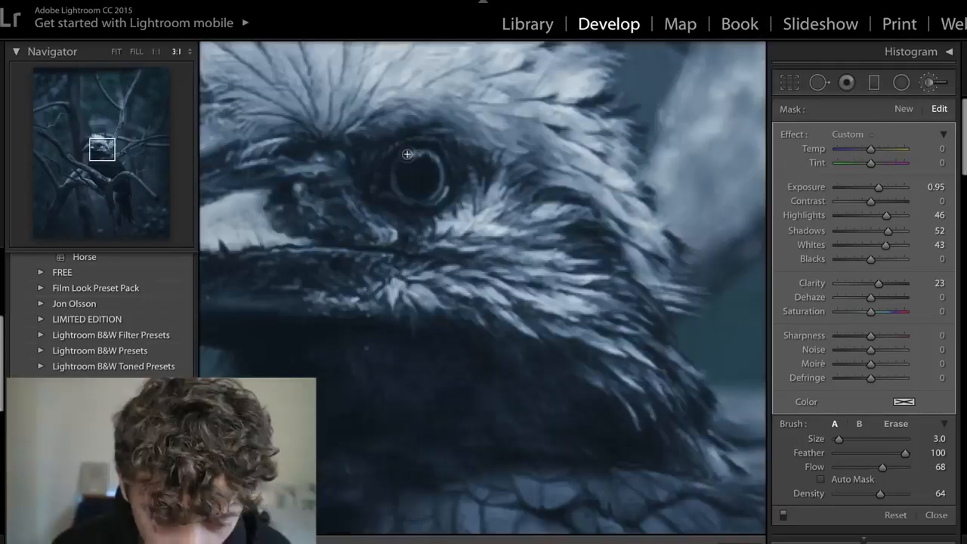
mouse_move(408, 154)
left_mouse_down()
mouse_move(443, 171)
mouse_move(432, 201)
mouse_move(444, 180)
mouse_move(432, 151)
mouse_move(409, 151)
mouse_move(394, 183)
mouse_move(410, 199)
mouse_move(390, 176)
mouse_move(405, 155)
mouse_move(445, 181)
mouse_move(432, 194)
mouse_move(431, 154)
mouse_move(400, 189)
left_mouse_up()
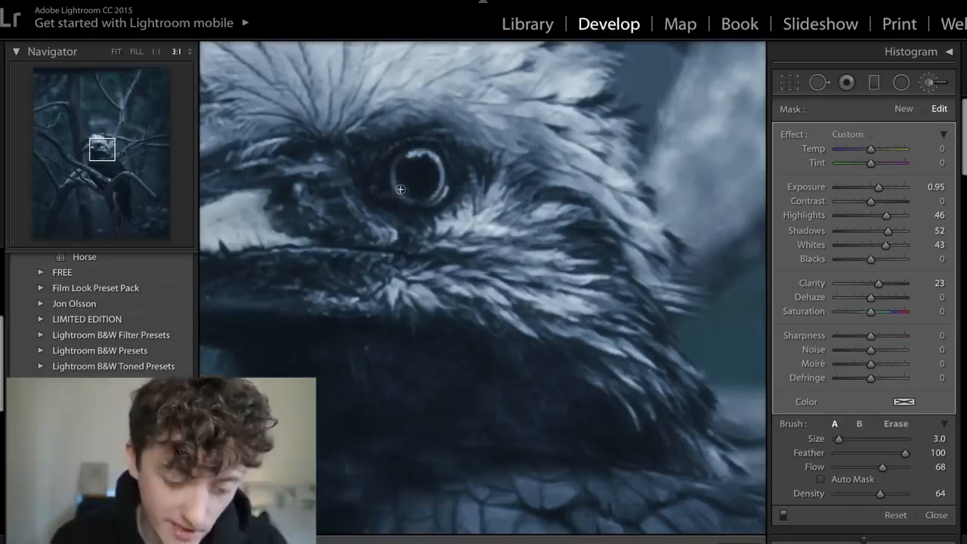
- Paint the dark area between the beak and the eye at brush size 9.0 and finish the brush adjustment
key("bracketright")
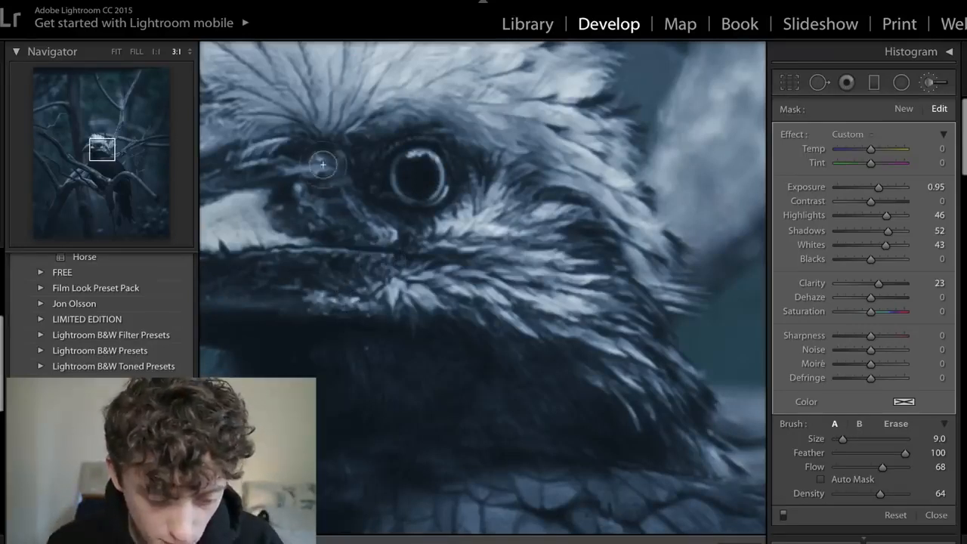
left_click_drag(307, 167, 375, 228)
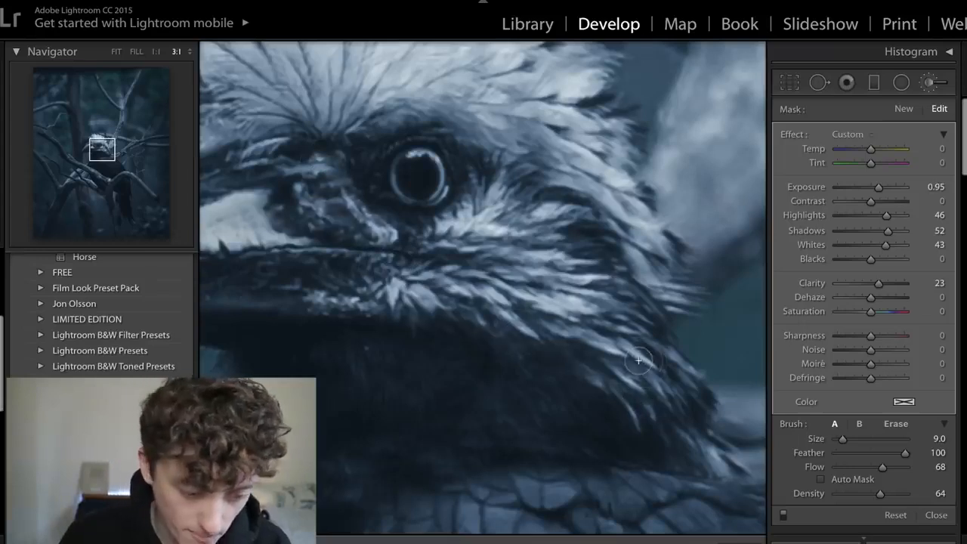
left_click(117, 52)
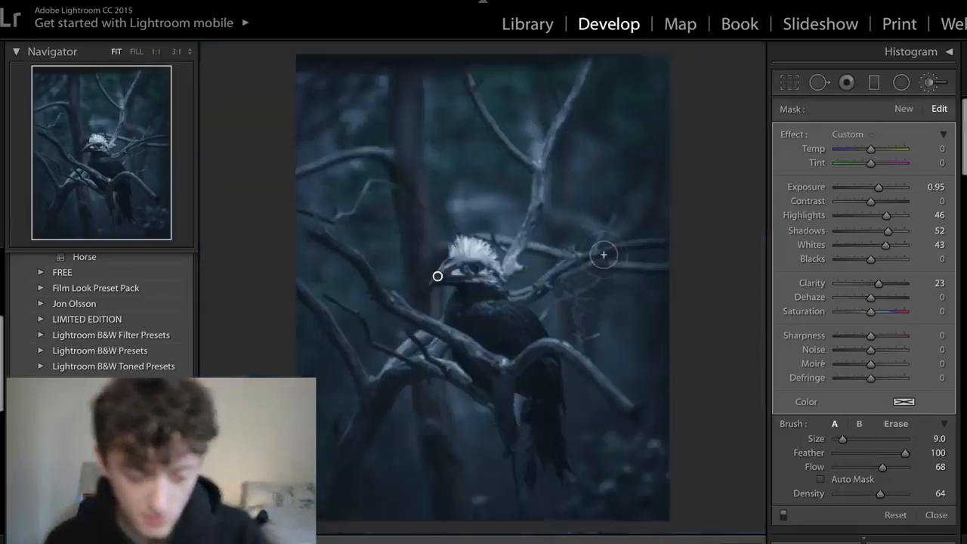
left_click(756, 543)
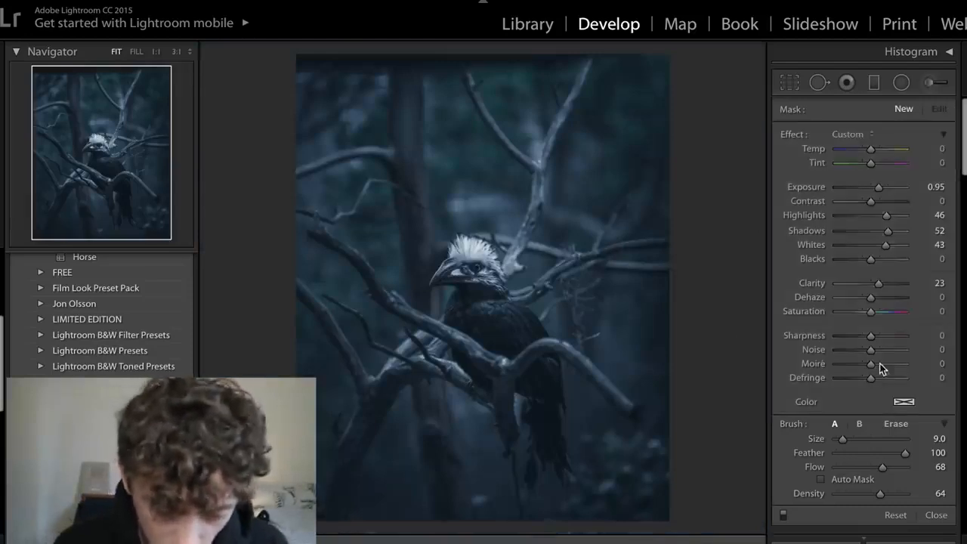
key("k")
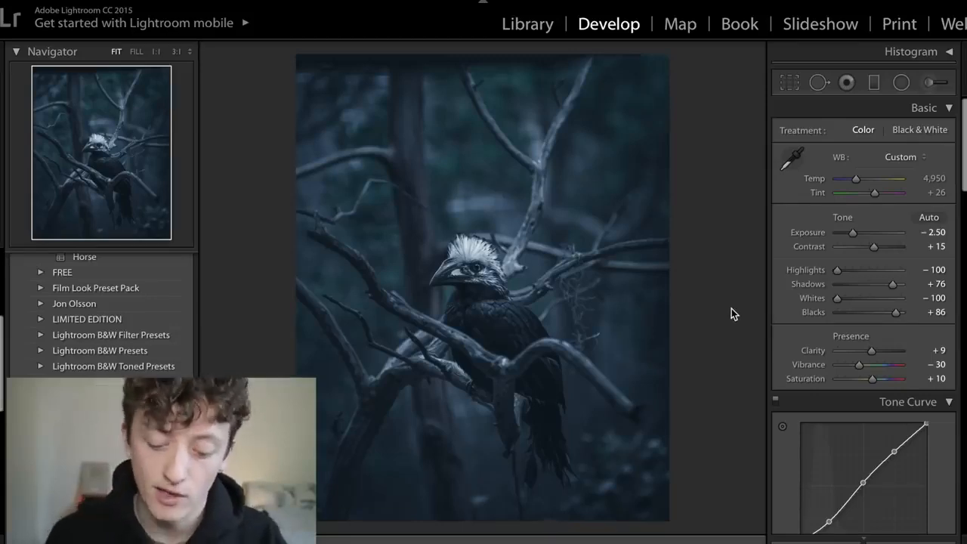
- Compare the edited photo with its original version
key("backslash")
key("backslash")
key("backslash")
key("backslash")
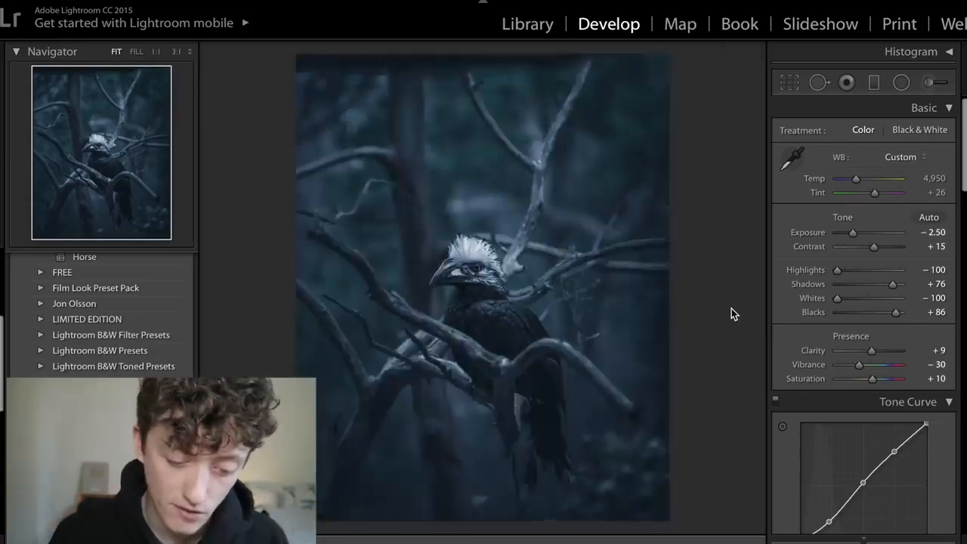
key("backslash")
key("backslash")
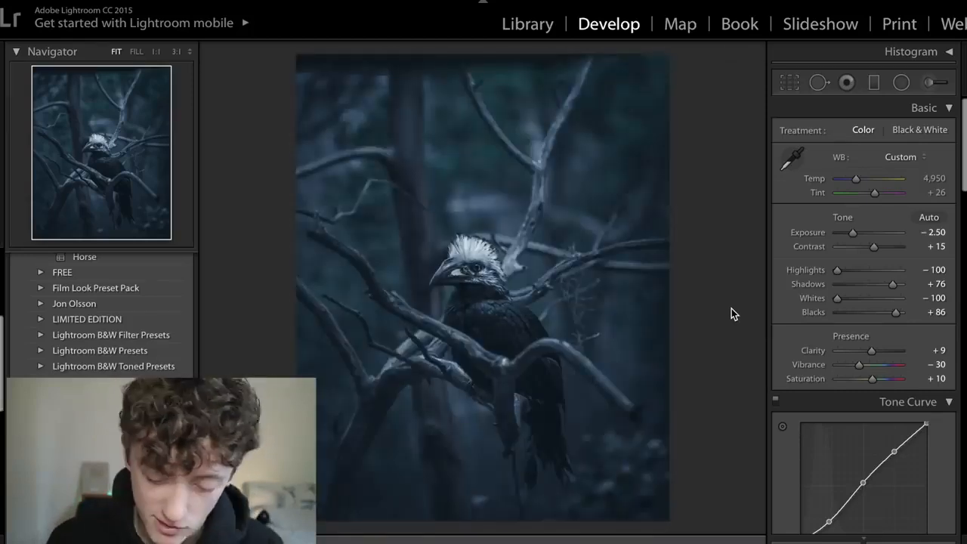
key("bracketright")
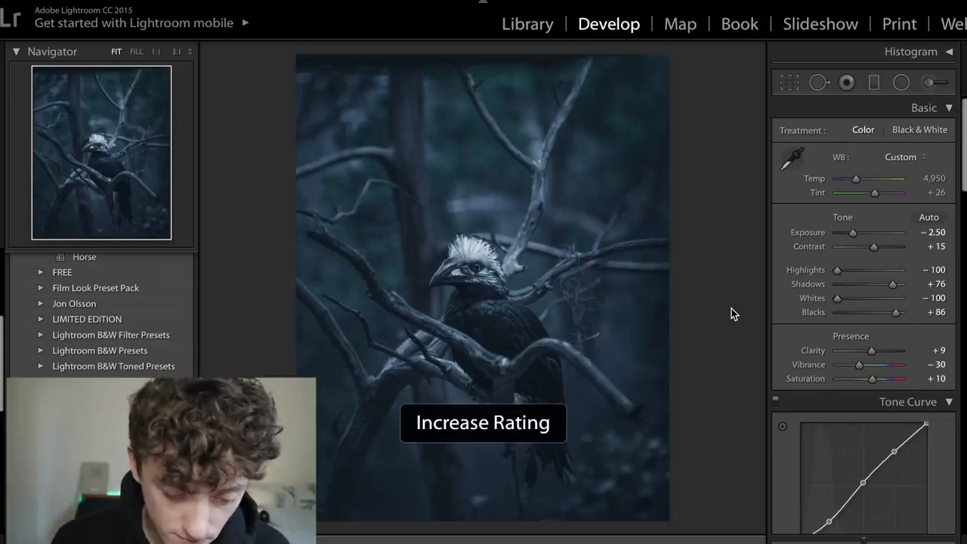
- Start a new brush adjustment and reset its Highlights, Shadows, Whites and Clarity to 0
left_click(507, 303)
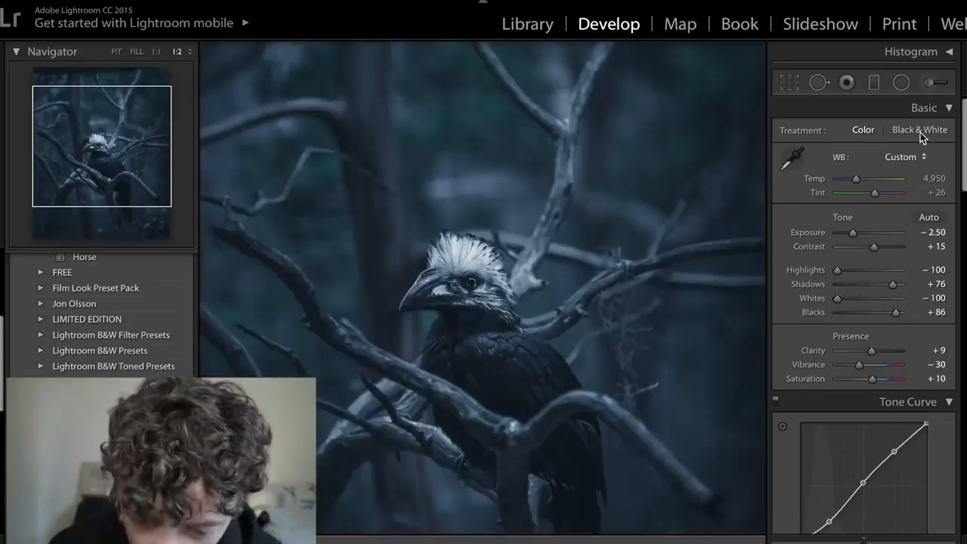
left_click(932, 82)
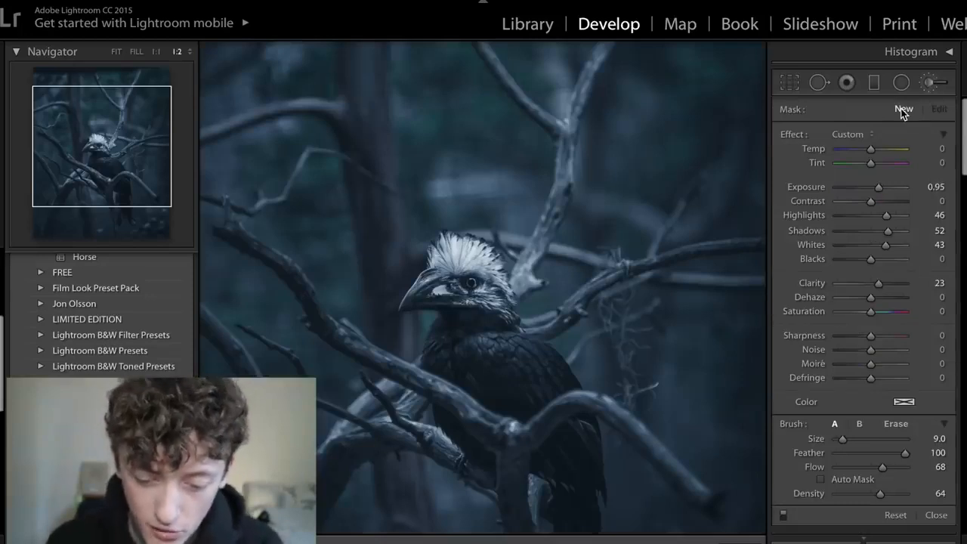
double_click(811, 214)
double_click(811, 232)
double_click(811, 244)
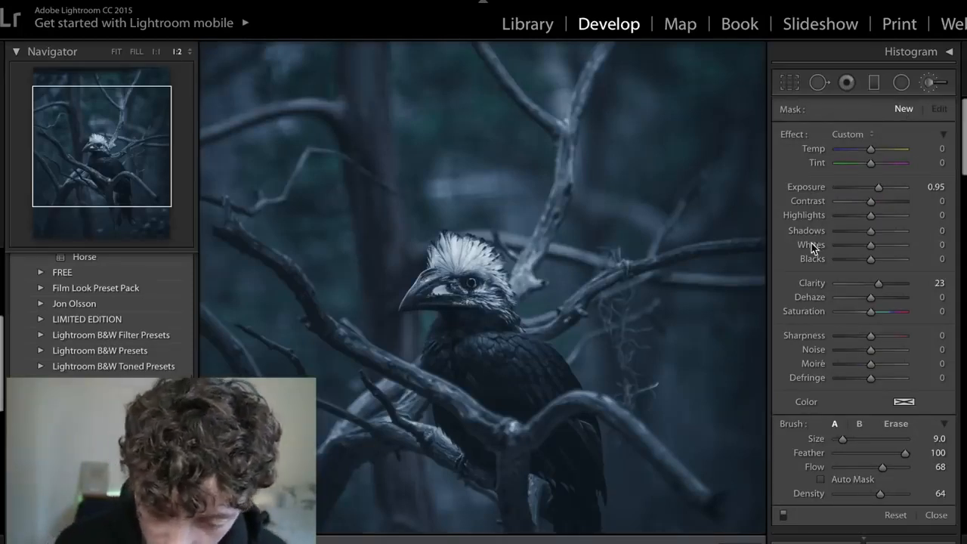
double_click(814, 283)
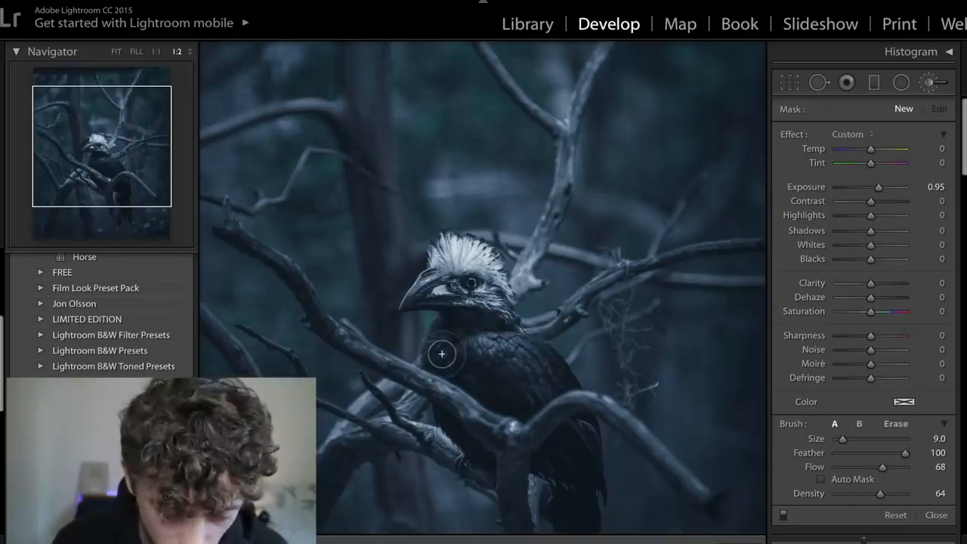
- Brush over the bird's body feathers and set that adjustment's Highlights to 42, Shadows to 26 and Whites to 22
mouse_move(484, 352)
left_mouse_down()
mouse_move(442, 353)
mouse_move(436, 368)
mouse_move(449, 362)
left_mouse_up()
scroll(442, 354, "down", 5)
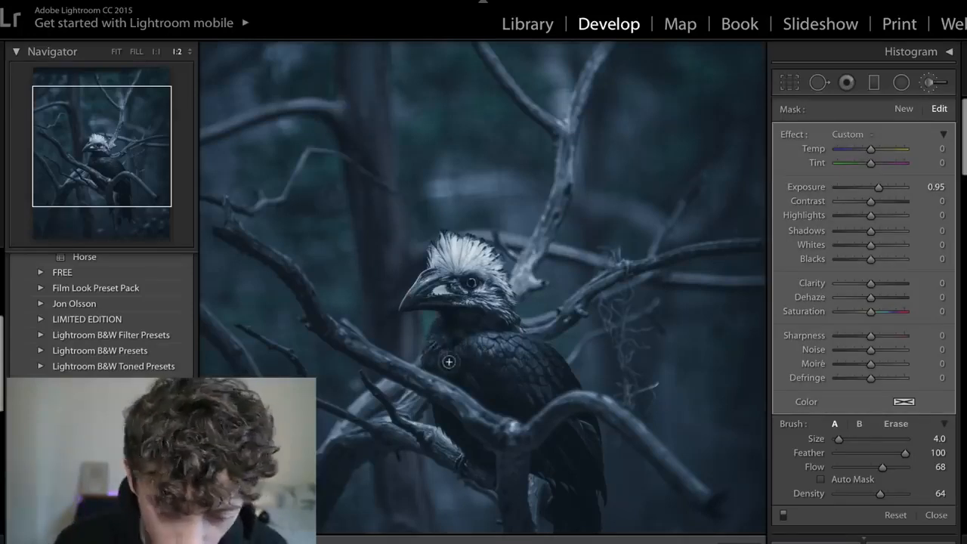
left_click_drag(883, 217, 881, 246)
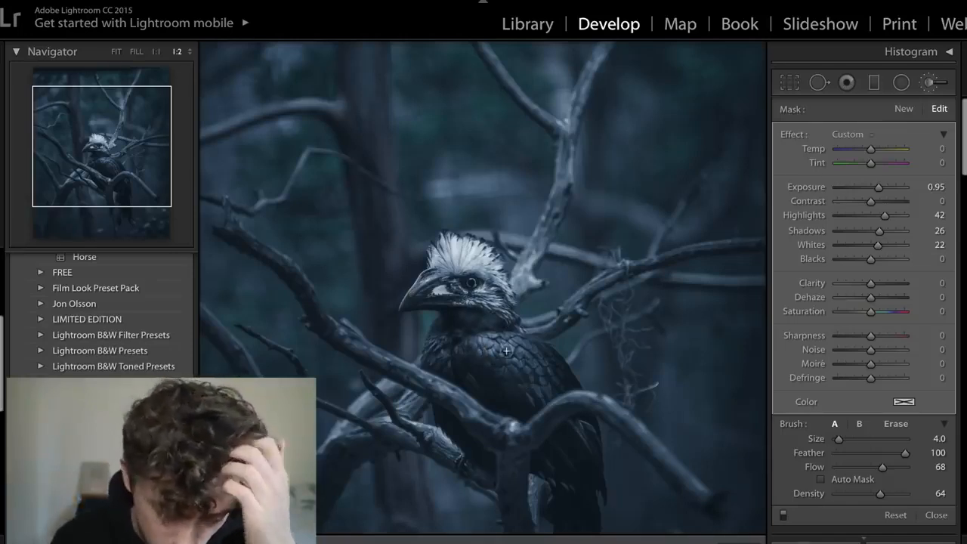
- Set up a new brush adjustment for the bird's eye with Exposure 2.48 and brush size 1.0
key("ctrl+equal")
key("ctrl+equal")
key("ctrl+equal")
key("ctrl+equal")
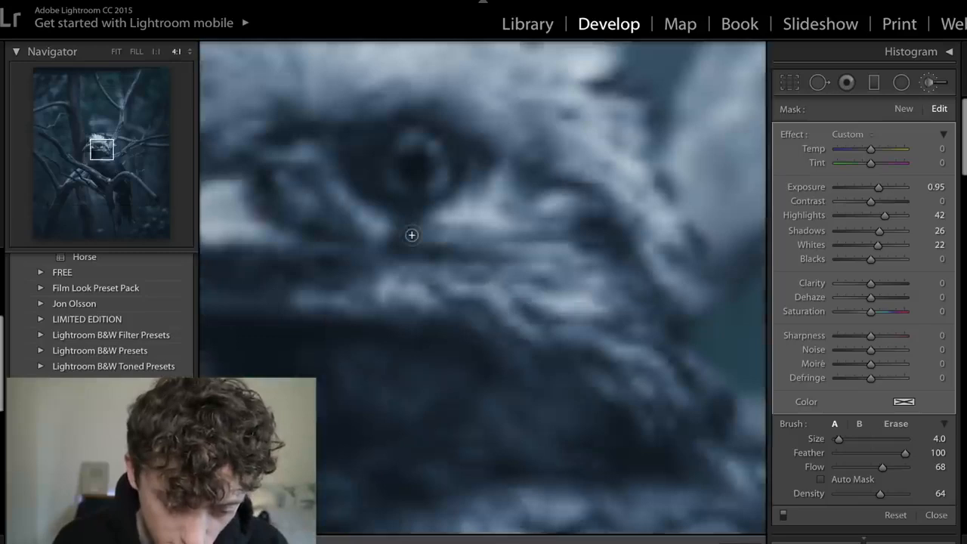
left_click_drag(476, 175, 528, 301)
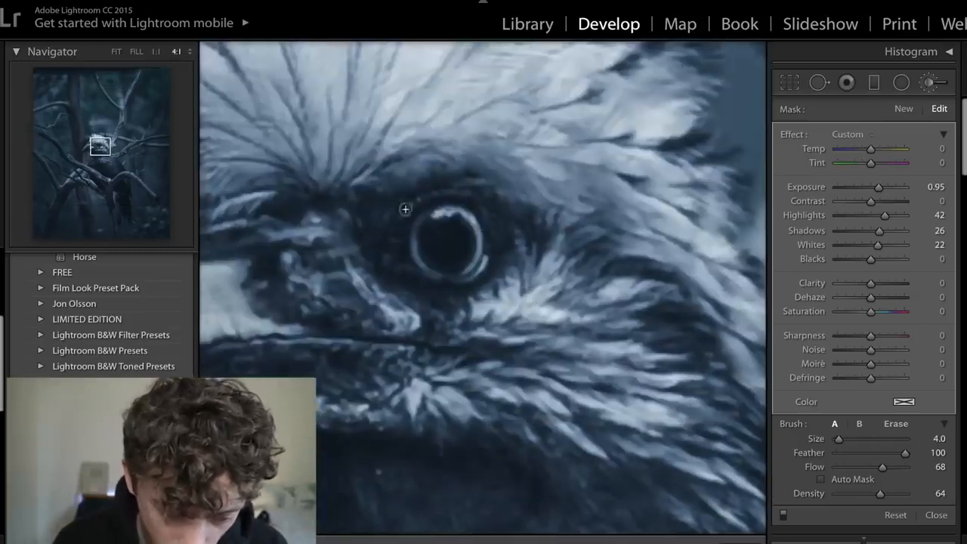
left_click(904, 108)
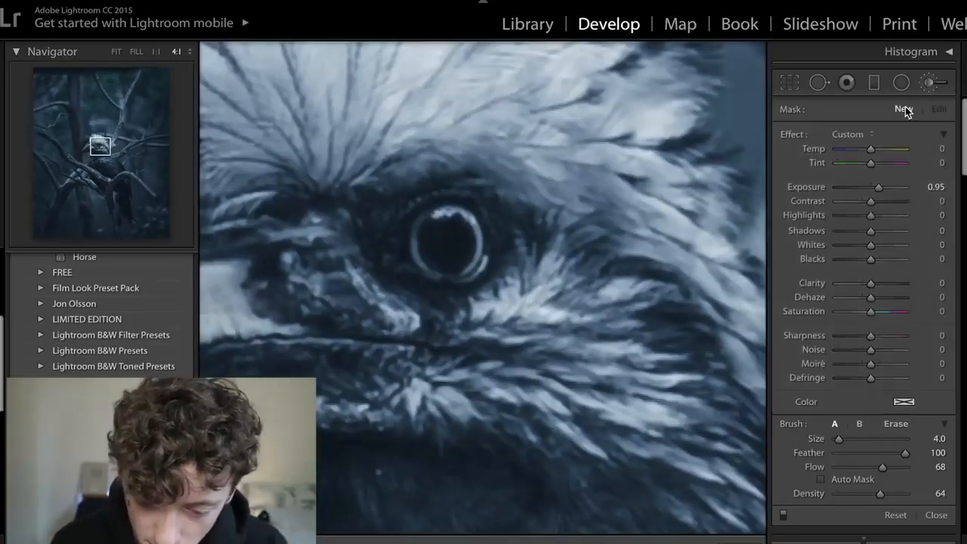
left_click_drag(879, 188, 893, 188)
key("bracketleft")
key("bracketleft")
key("bracketleft")
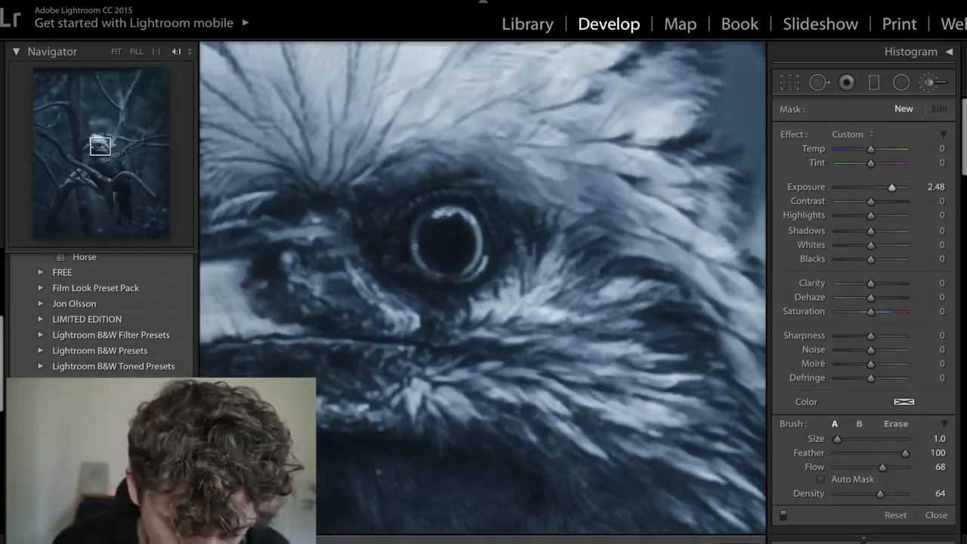
- Paint along the bright ring around the bird's pupil with the small brush
left_click_drag(431, 210, 427, 214)
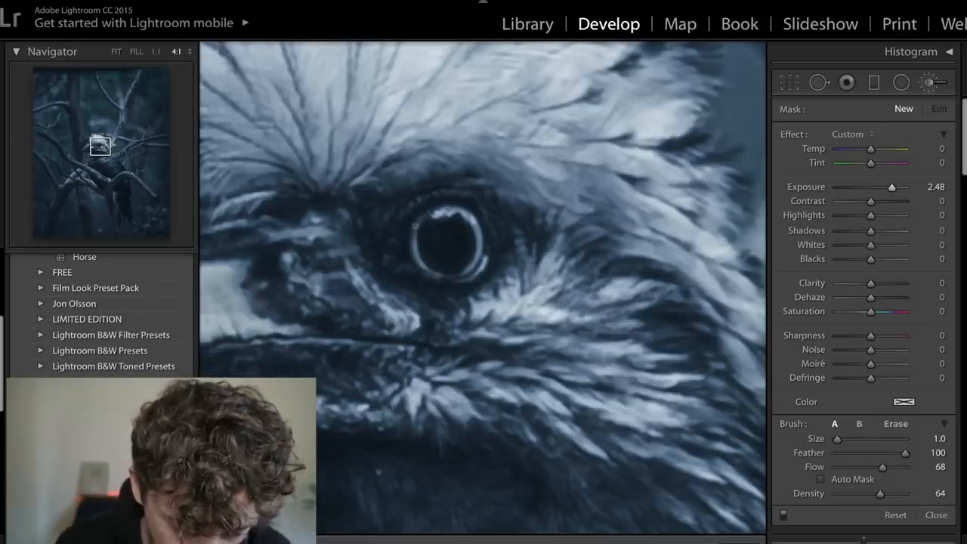
mouse_move(427, 214)
left_mouse_down()
mouse_move(440, 274)
mouse_move(476, 269)
left_mouse_up()
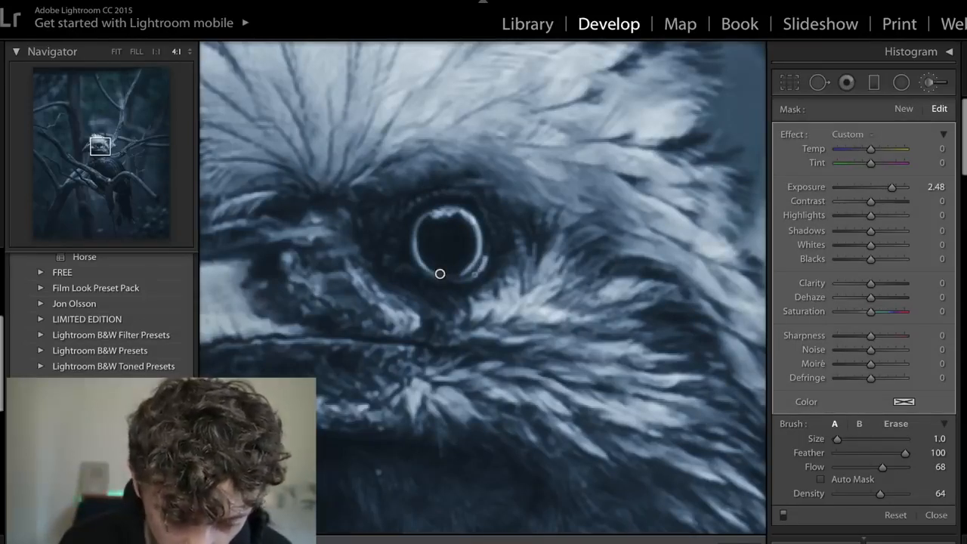
key("ctrl+minus")
key("ctrl+minus")
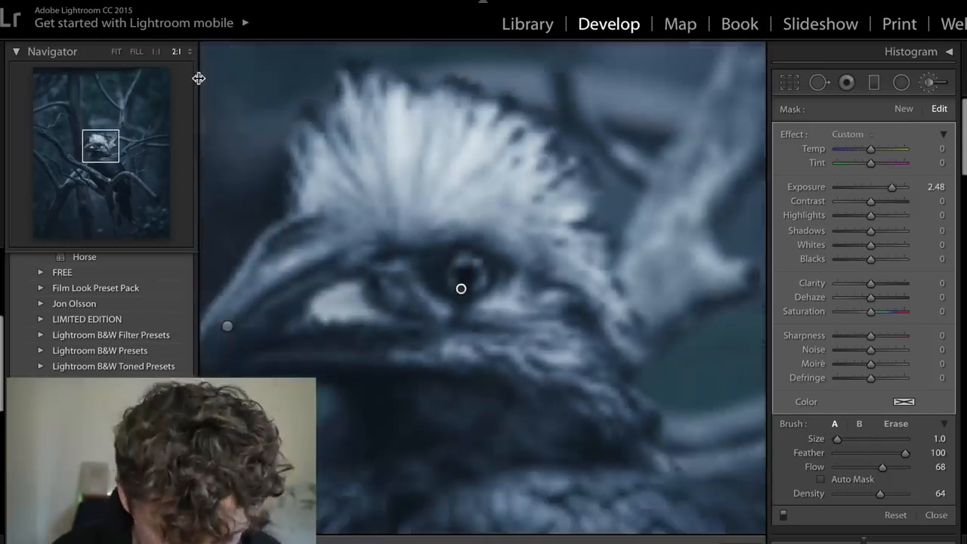
left_click(115, 52)
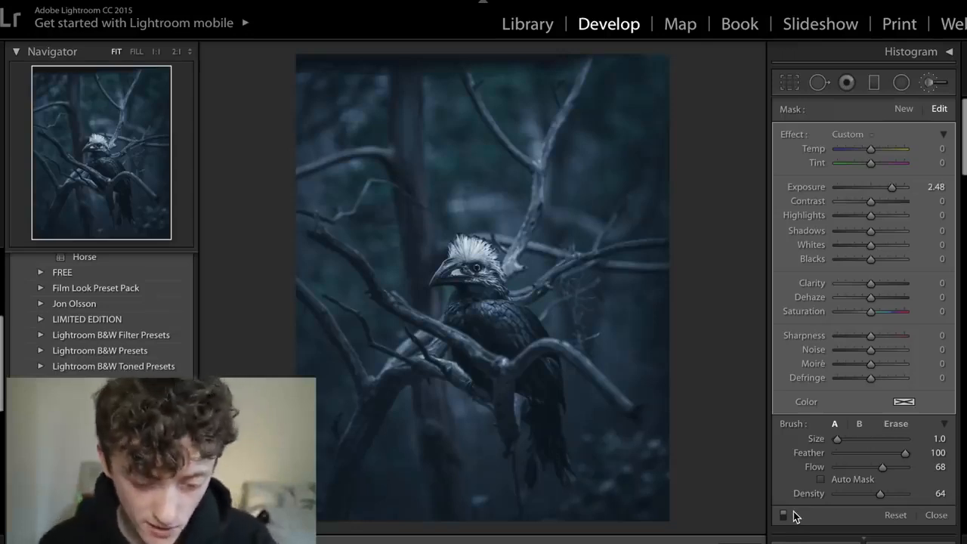
- Check the reference eagle photo and set up a new brush adjustment with Exposure 1.28, Highlights 19, Shadows 23 and Whites 21
left_click(903, 110)
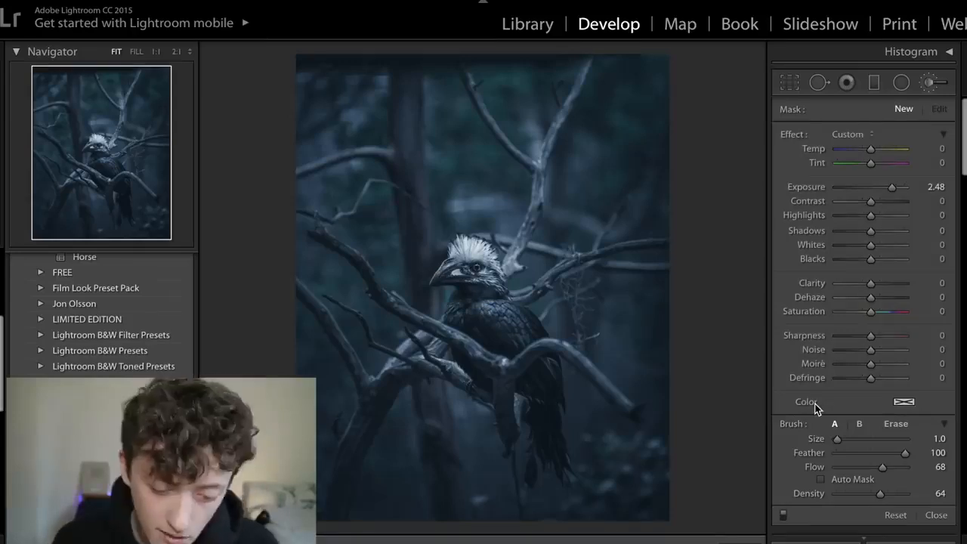
key("ctrl+Right")
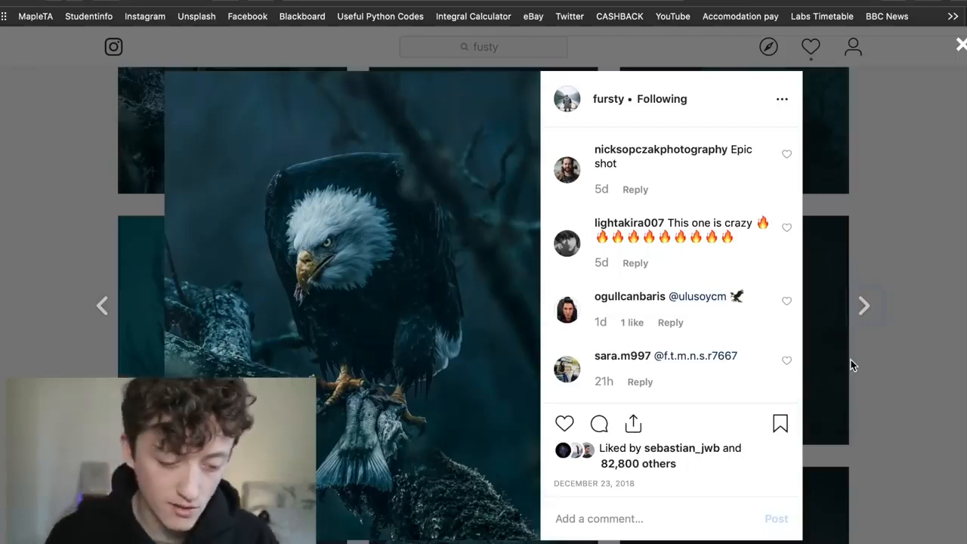
key("ctrl+Left")
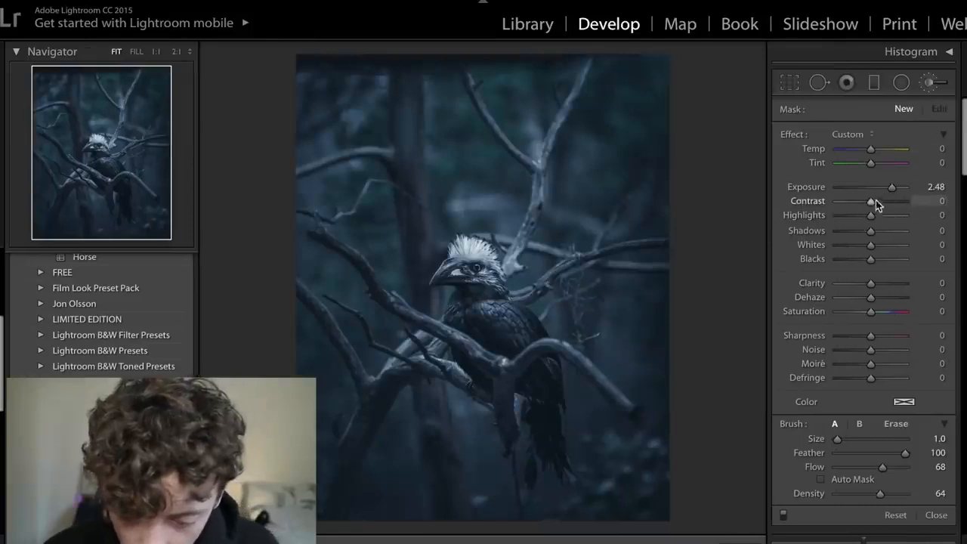
left_click_drag(893, 189, 885, 192)
mouse_move(871, 231)
left_mouse_down()
mouse_move(877, 216)
mouse_move(880, 248)
left_mouse_up()
- Brush over the lit branch beneath the bird's body at brush size 9.0
key("super+minus")
key("super+minus")
key("super+minus")
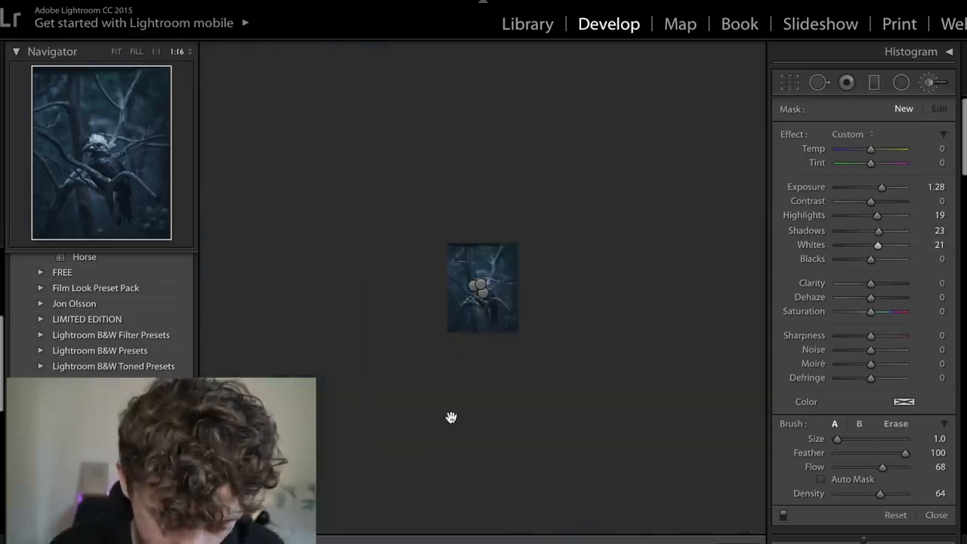
key("super+equal")
key("super+equal")
key("super+equal")
key("super+equal")
key("super+equal")
key("bracketright")
key("bracketright")
key("bracketright")
key("bracketright")
key("bracketright")
key("bracketright")
key("bracketright")
key("bracketright")
mouse_move(337, 367)
left_mouse_down()
mouse_move(423, 411)
mouse_move(403, 396)
mouse_move(418, 404)
mouse_move(515, 491)
left_mouse_up()
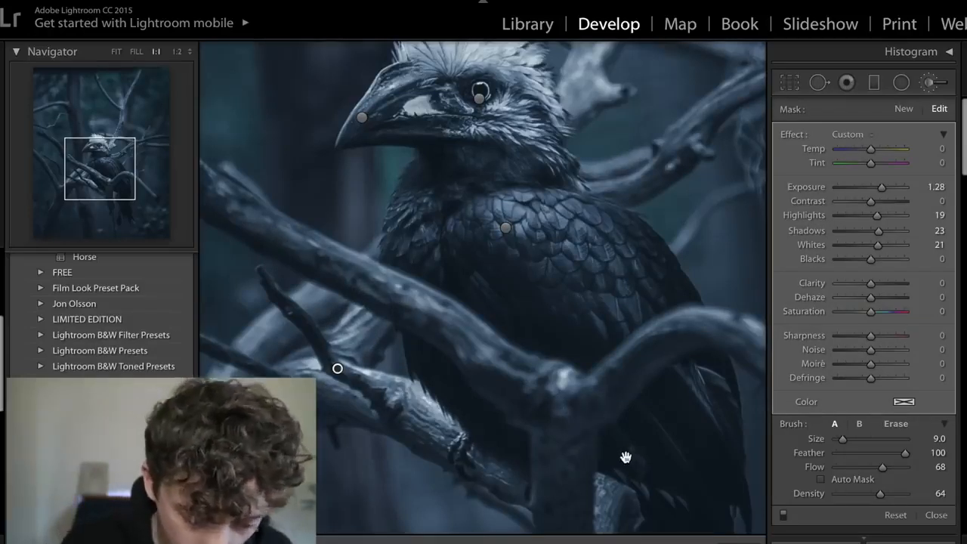
- Try brushing over the pale wood below the branch fork and undo the last stroke
left_click_drag(626, 457, 473, 247)
mouse_move(454, 346)
left_mouse_down()
mouse_move(450, 272)
mouse_move(441, 271)
mouse_move(444, 321)
mouse_move(457, 267)
left_mouse_up()
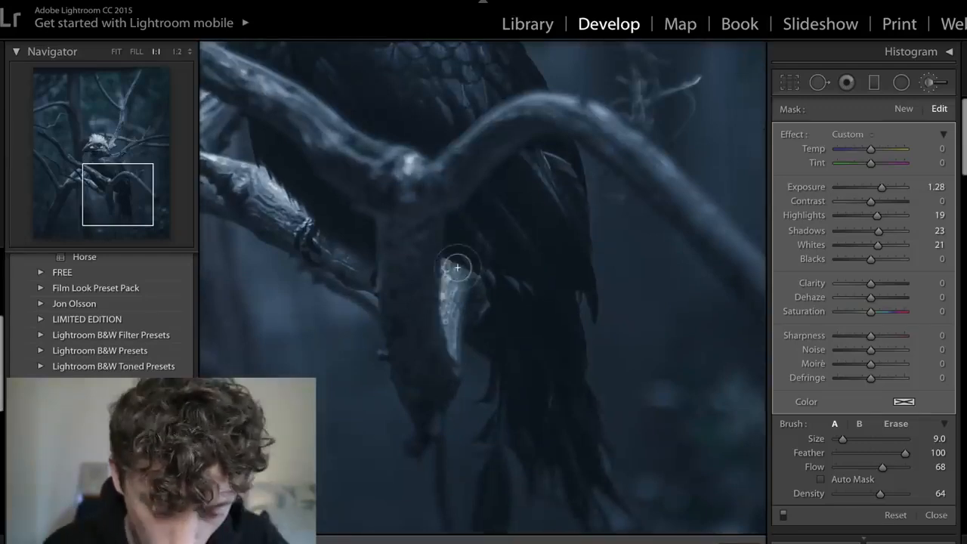
key("ctrl+z")
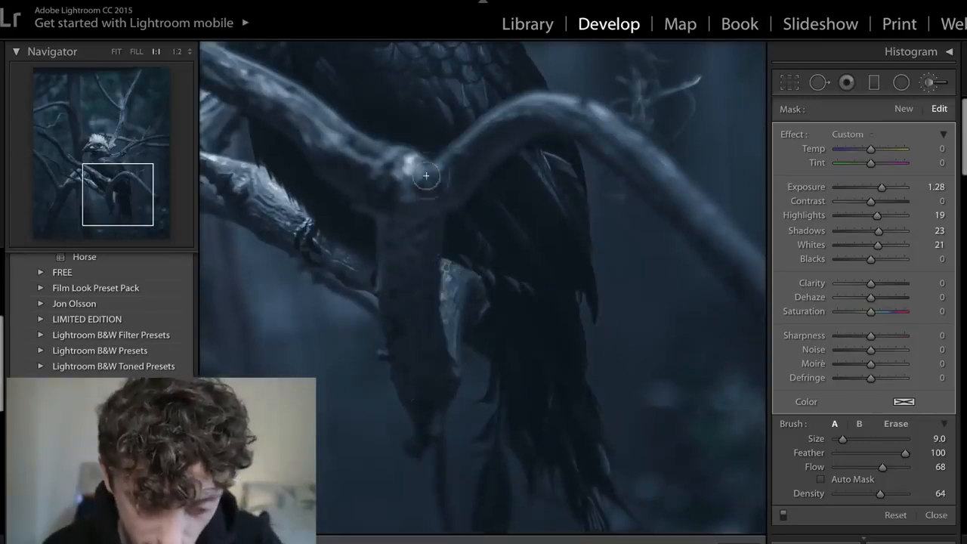
- Brush over the branches behind the bird's head and the hanging twigs beside it, reducing the brush size to 7.0, and finish the brush adjustment
left_click_drag(320, 222, 377, 364)
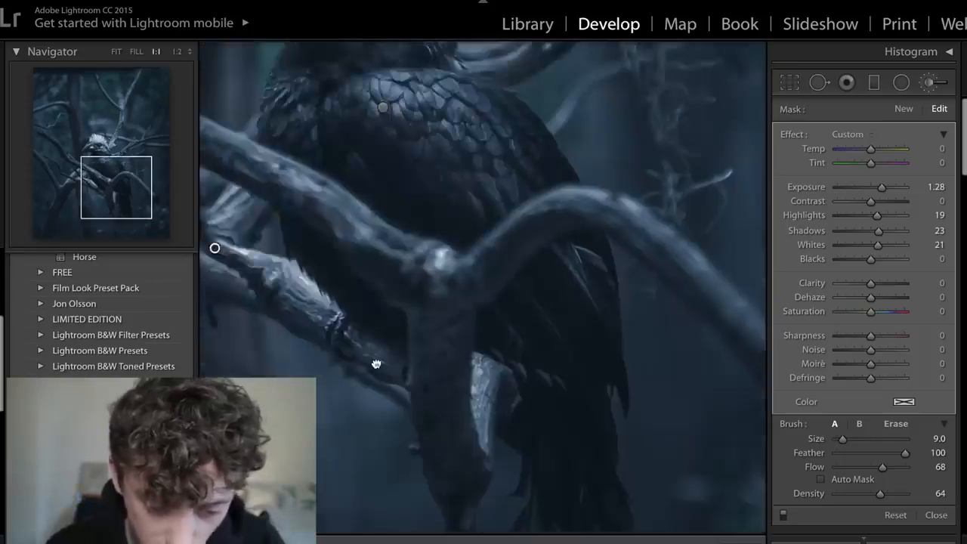
left_click_drag(423, 91, 618, 315)
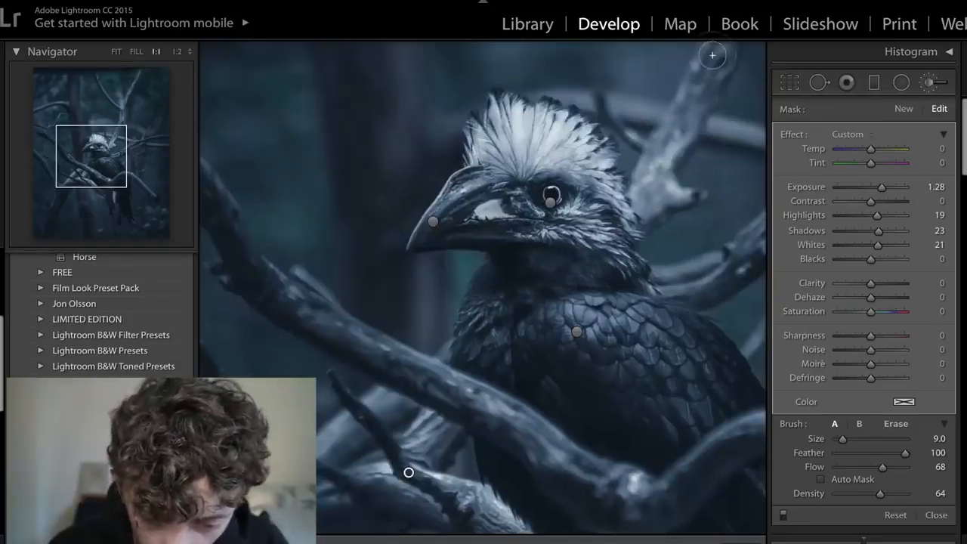
mouse_move(712, 59)
left_mouse_down()
mouse_move(629, 201)
mouse_move(672, 251)
mouse_move(669, 283)
mouse_move(761, 230)
left_mouse_up()
left_click_drag(685, 354, 346, 358)
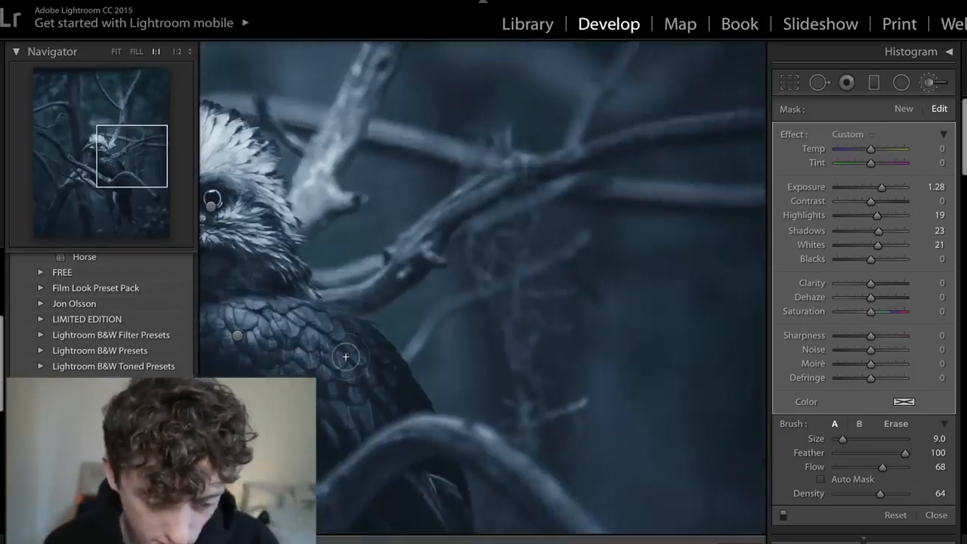
key("bracketleft")
key("bracketleft")
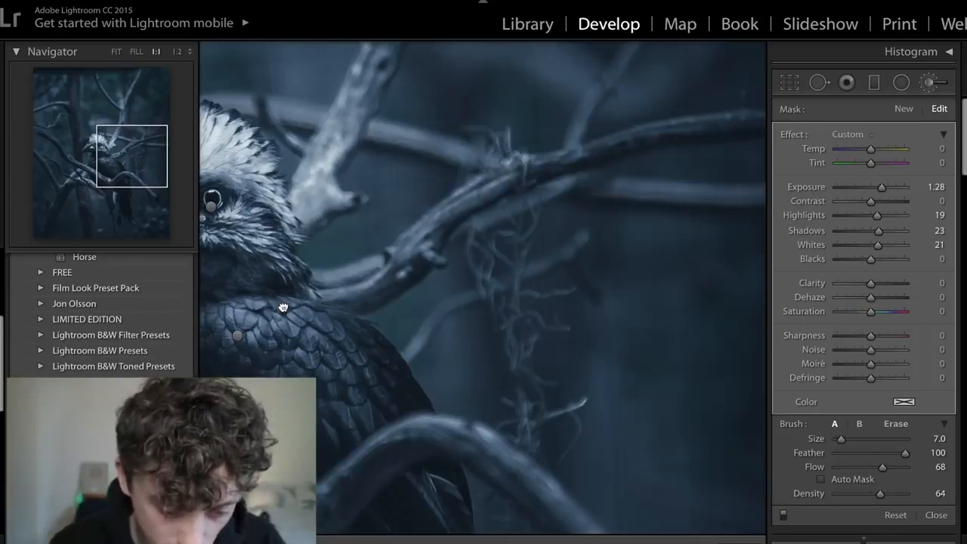
key("z")
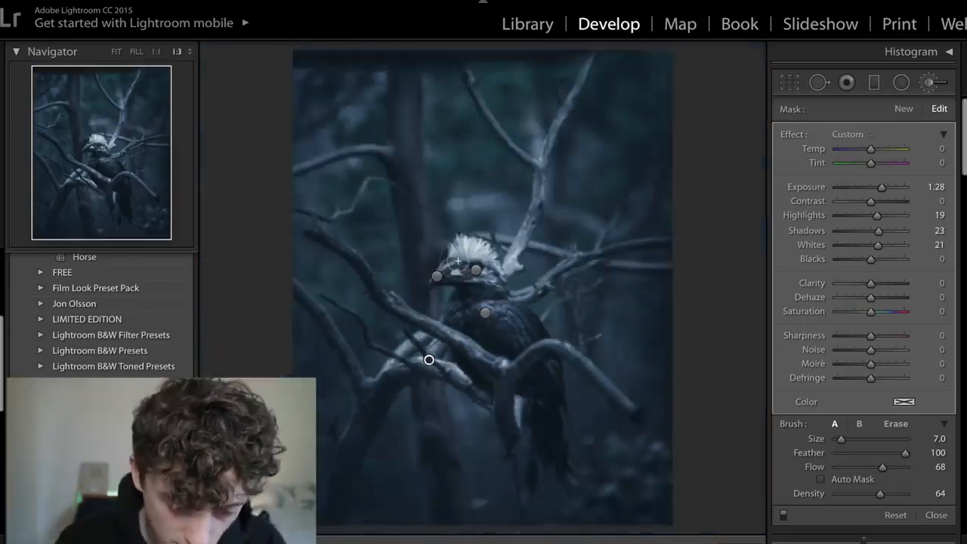
left_click(119, 53)
left_click(936, 515)
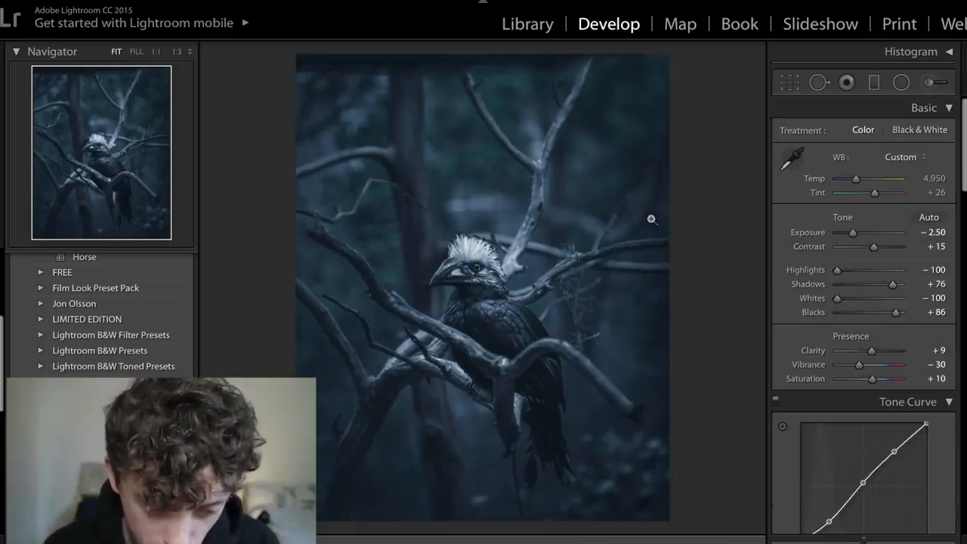
- Reopen the brush adjustment on the branches and reduce its Exposure to 0.65
left_click(928, 82)
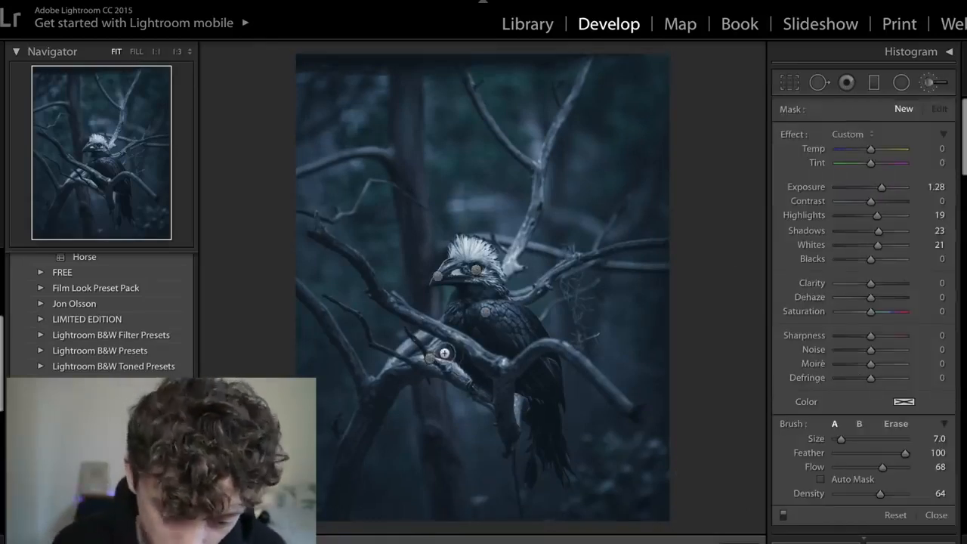
left_click(430, 358)
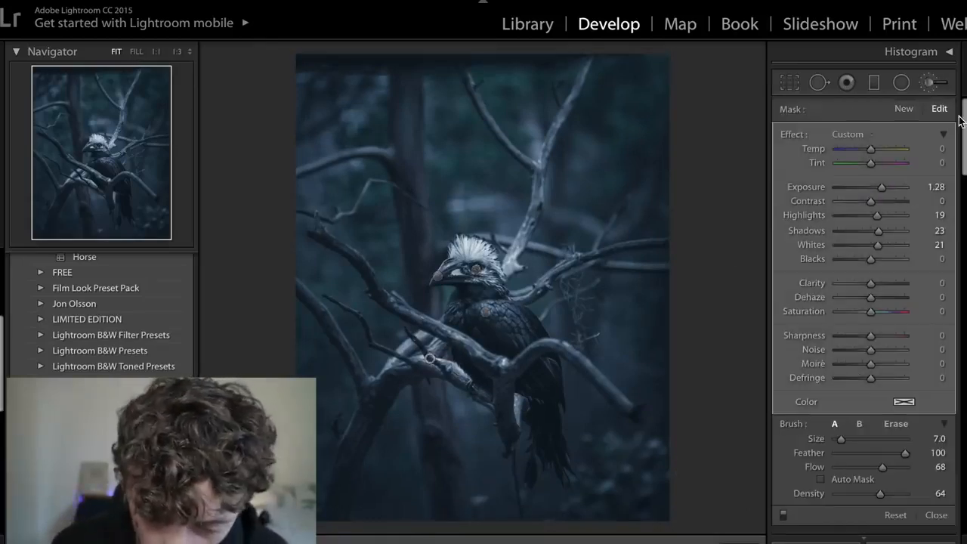
left_click_drag(885, 187, 879, 190)
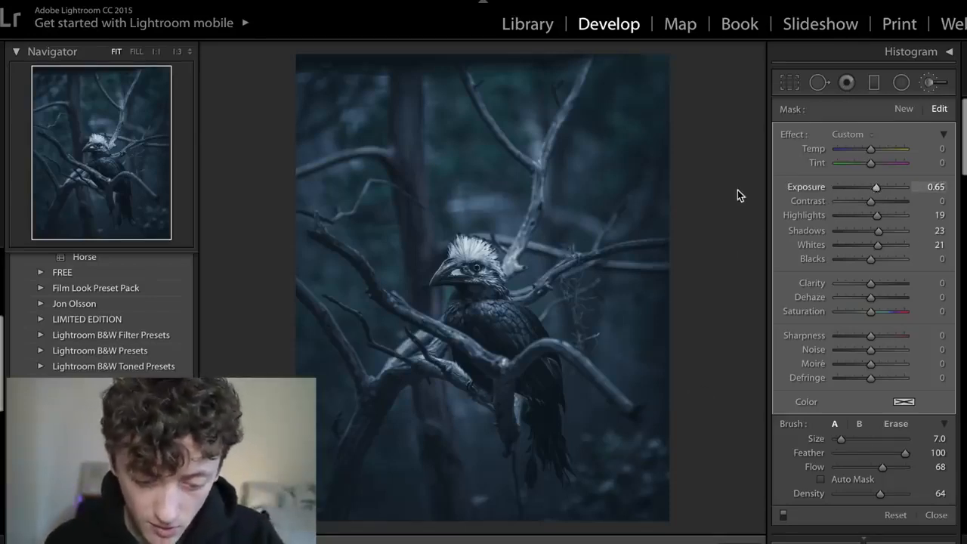
- Delete and restore the beak and body-feather brush adjustments in turn to compare the photo with and without each
left_click(439, 277)
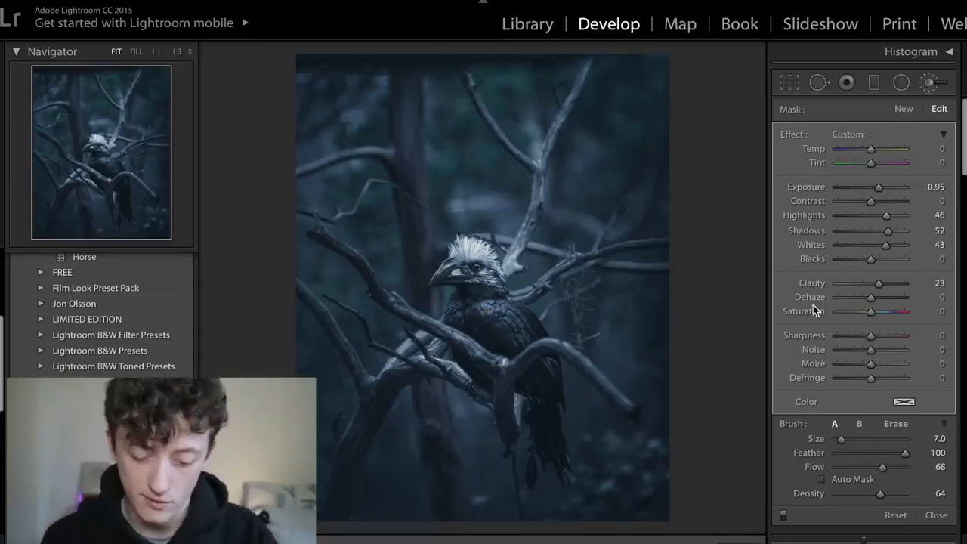
key("Delete")
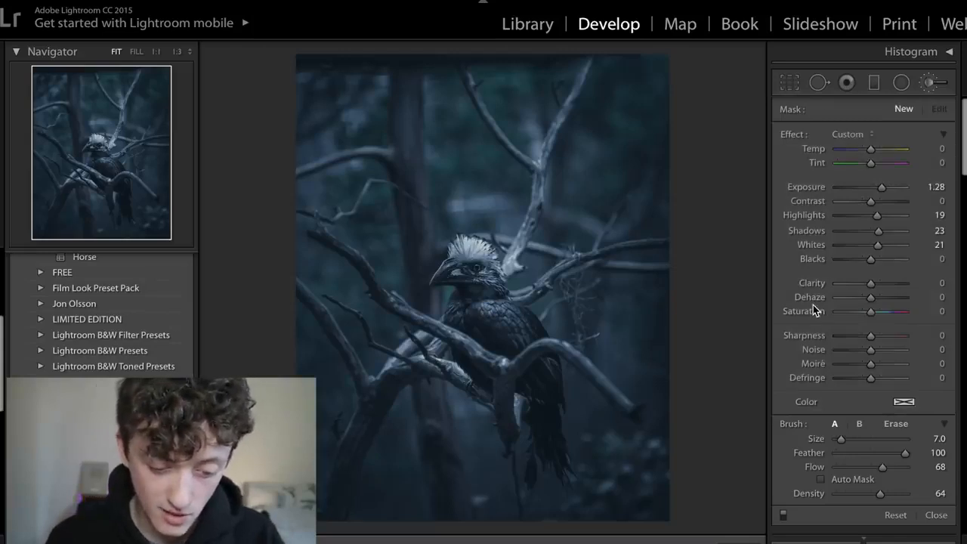
key("ctrl+z")
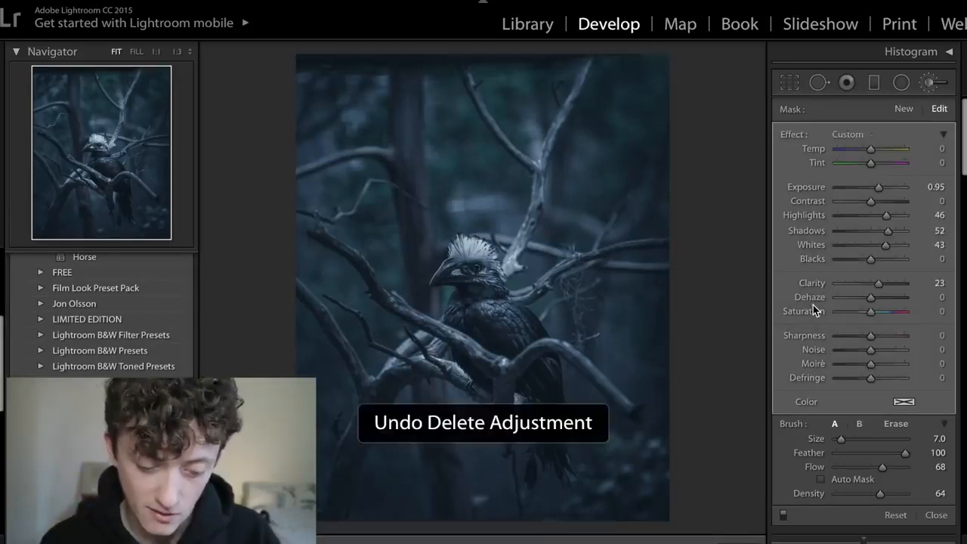
left_click(486, 317)
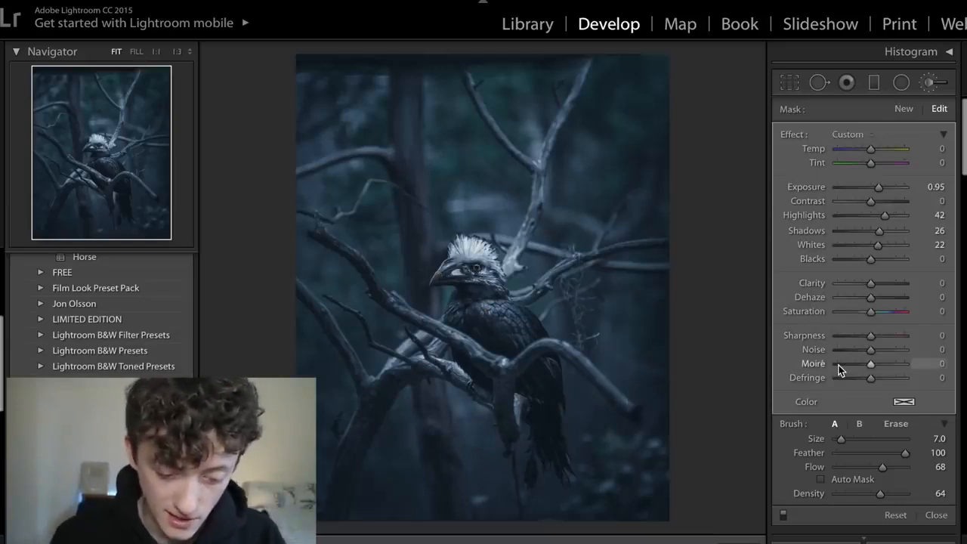
key("Delete")
key("ctrl+z")
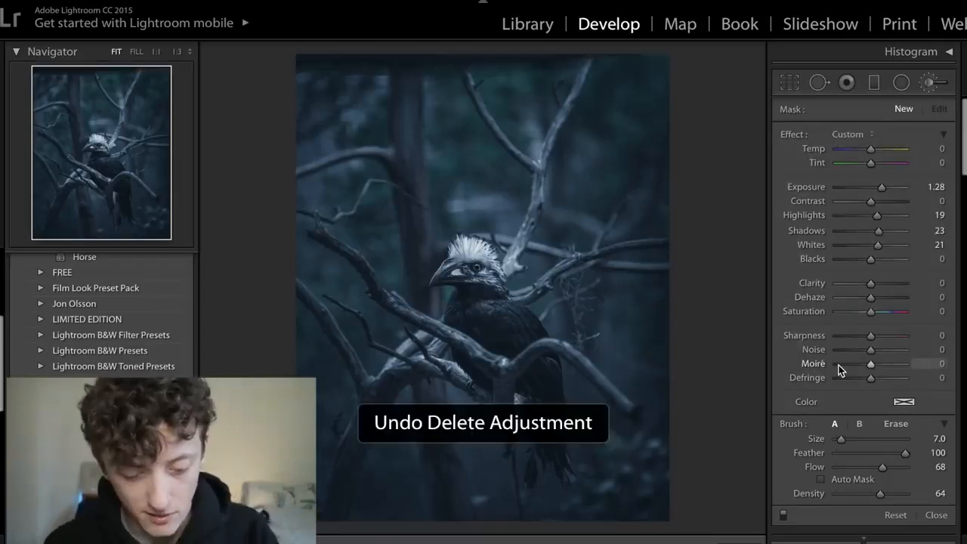
- Delete and restore the branch brush adjustment to compare the photo without it, and set its Exposure to 0.80
left_click(430, 359)
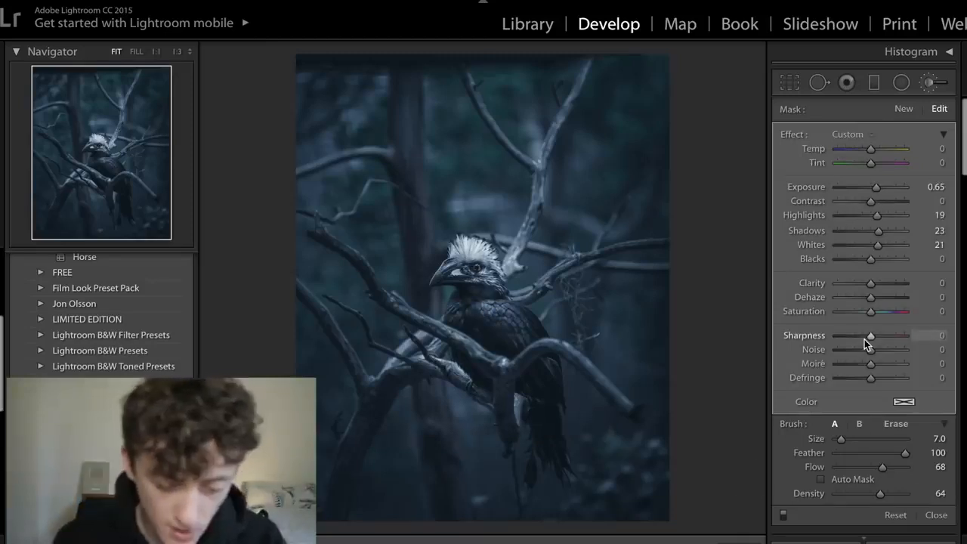
key("Delete")
key("ctrl+z")
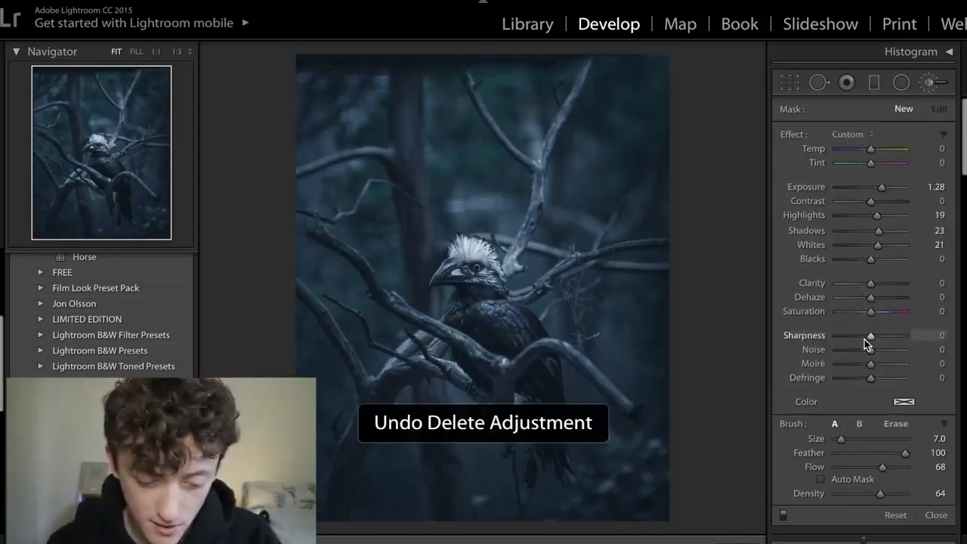
left_click(937, 187)
type("0.8")
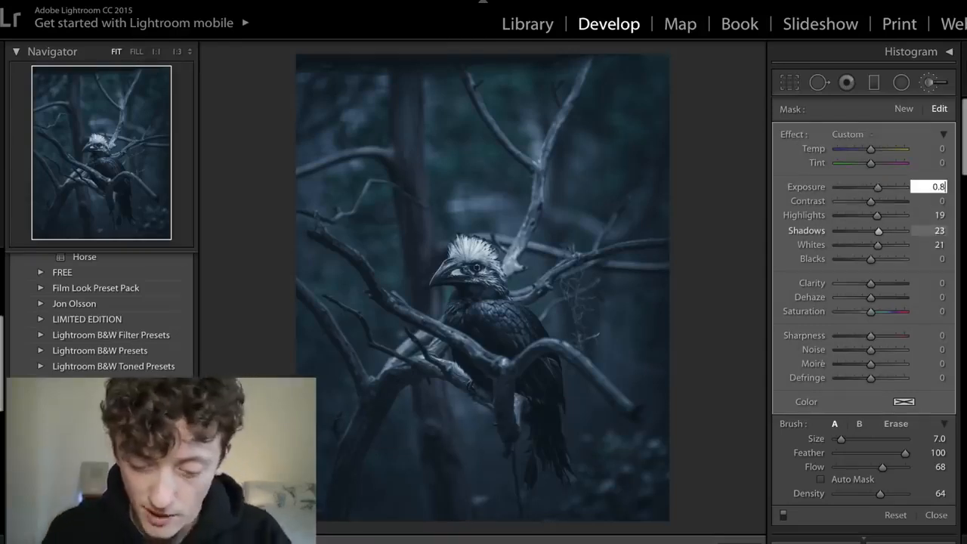
key("Return")
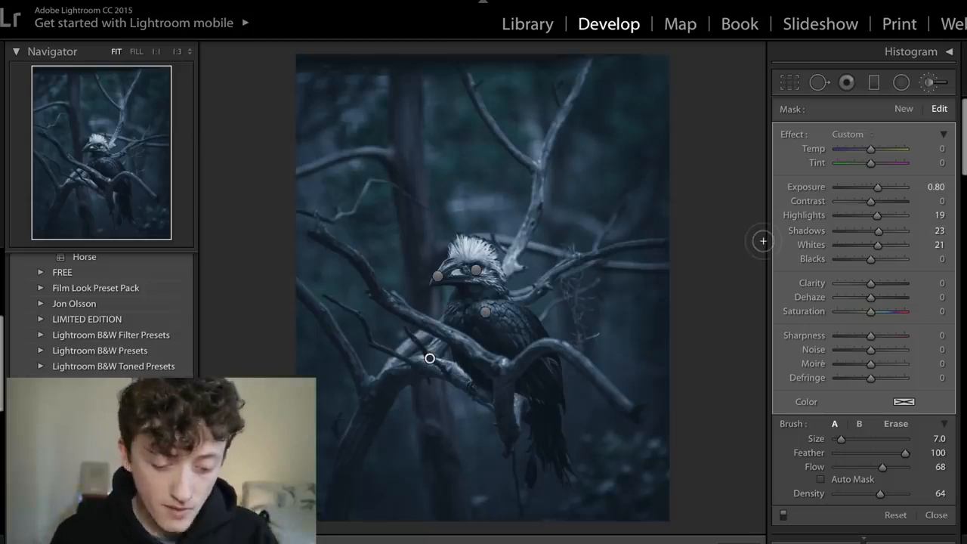
- Set up a new graduated filter with Exposure at −1.61 and Highlights, Shadows and Whites reset to 0
left_click(874, 82)
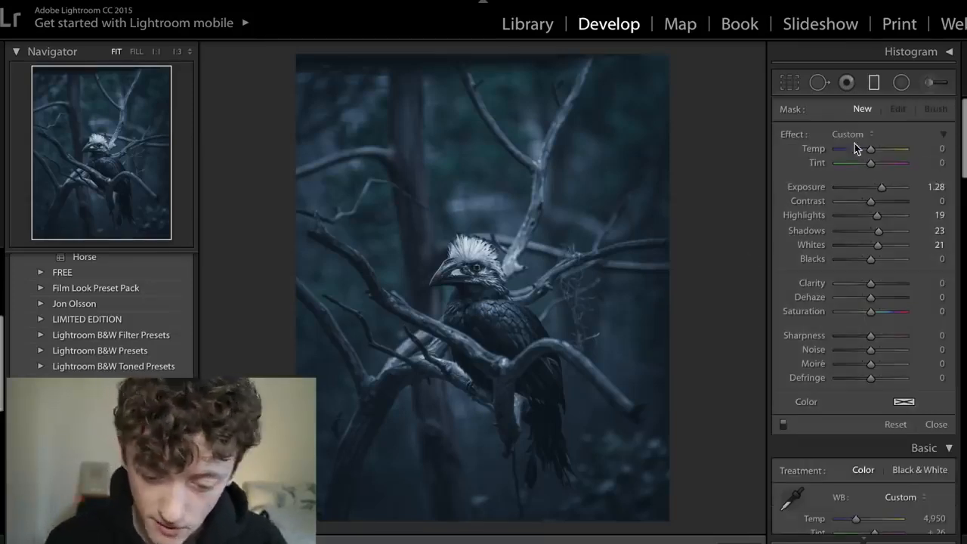
left_click_drag(883, 189, 858, 190)
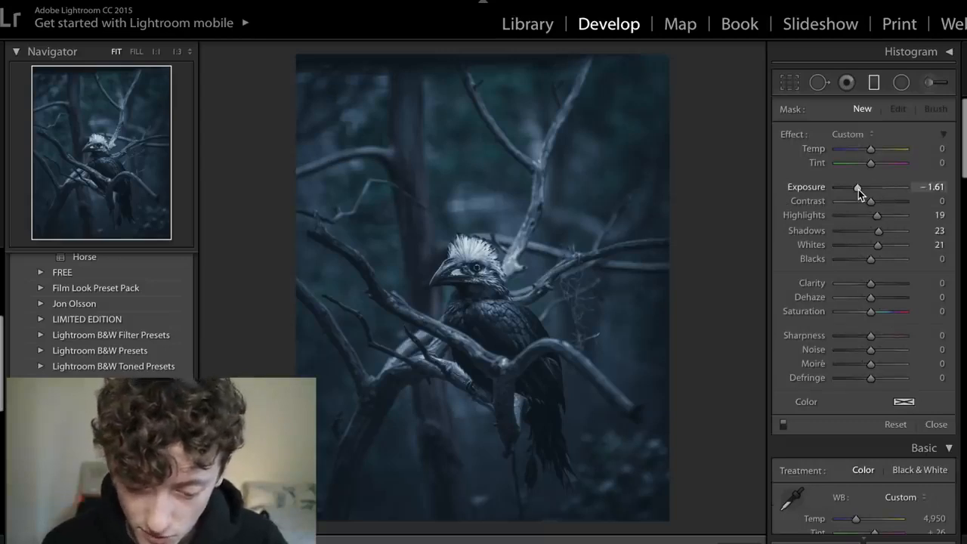
double_click(807, 230)
double_click(811, 245)
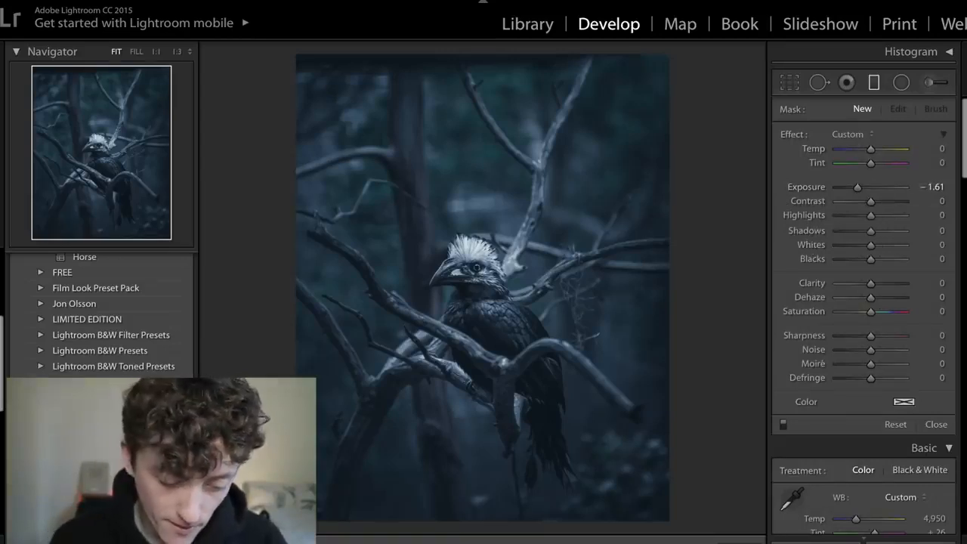
- Draw a diagonal graduated filter inward from each of the photo's four corners to darken them, and finish the graduated filter adjustment
left_click_drag(288, 525, 382, 412)
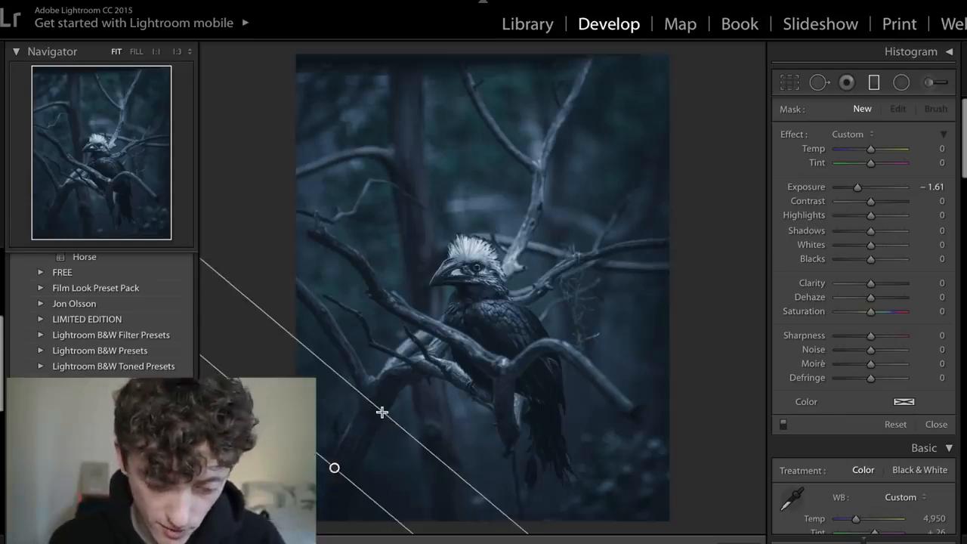
left_click_drag(289, 53, 328, 131)
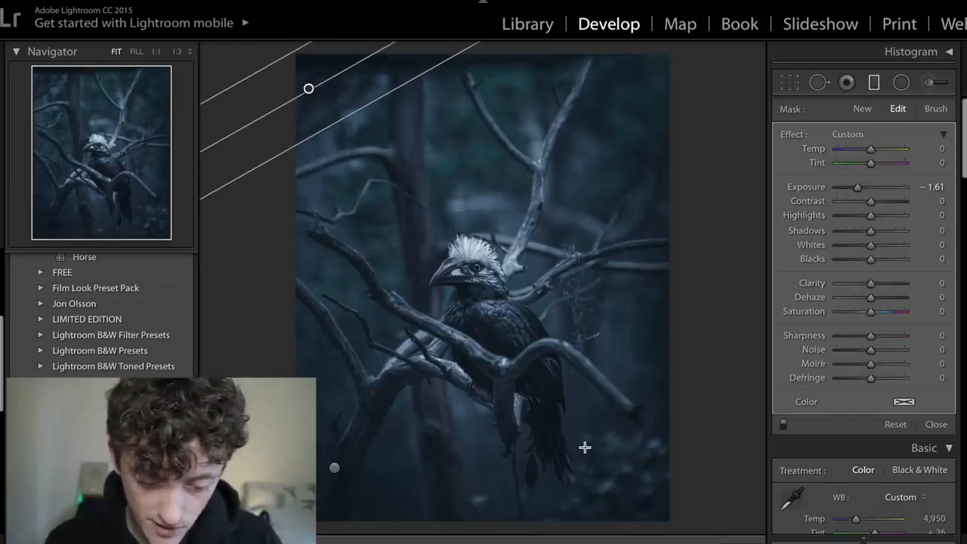
left_click_drag(635, 527, 622, 482)
left_click_drag(696, 99, 646, 136)
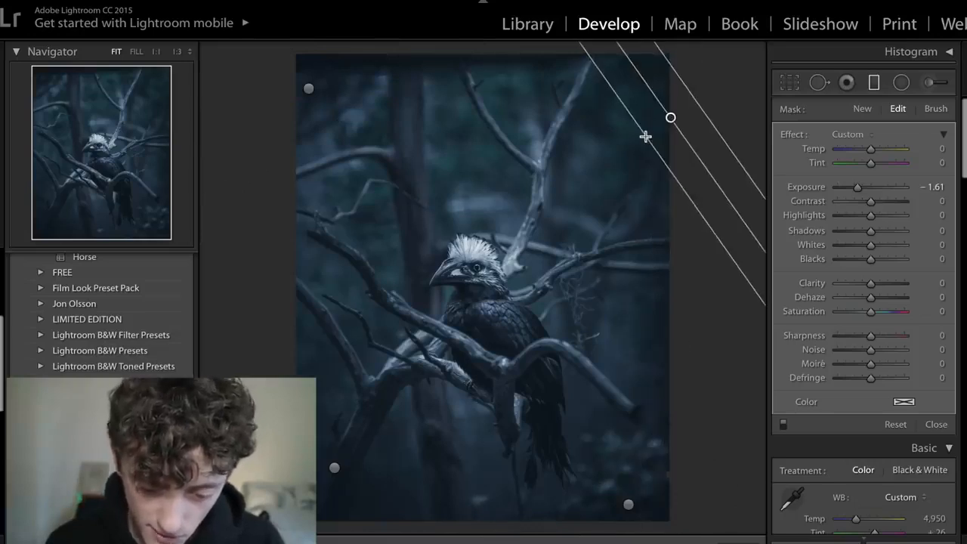
left_click(750, 543)
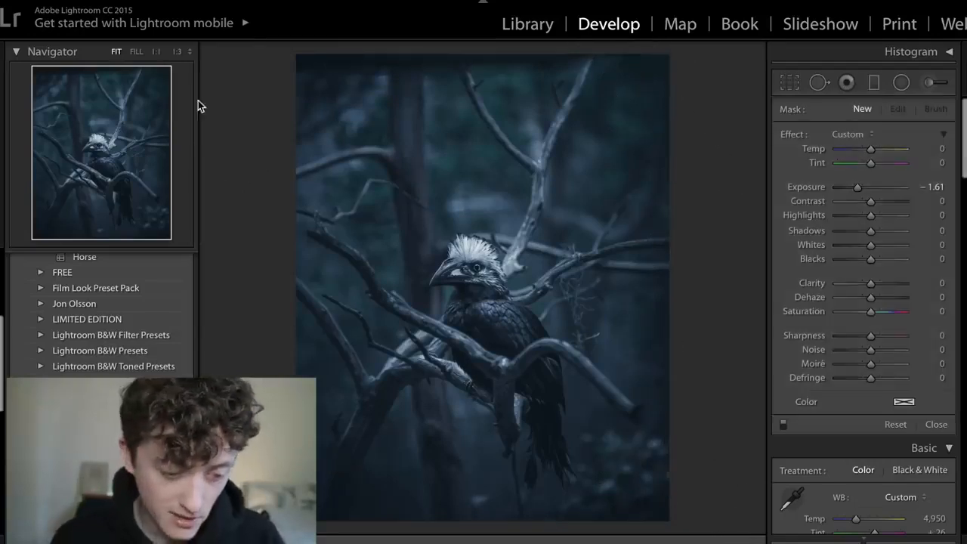
- Preview the edited photo full screen and compare it repeatedly with the unedited original
key("f")
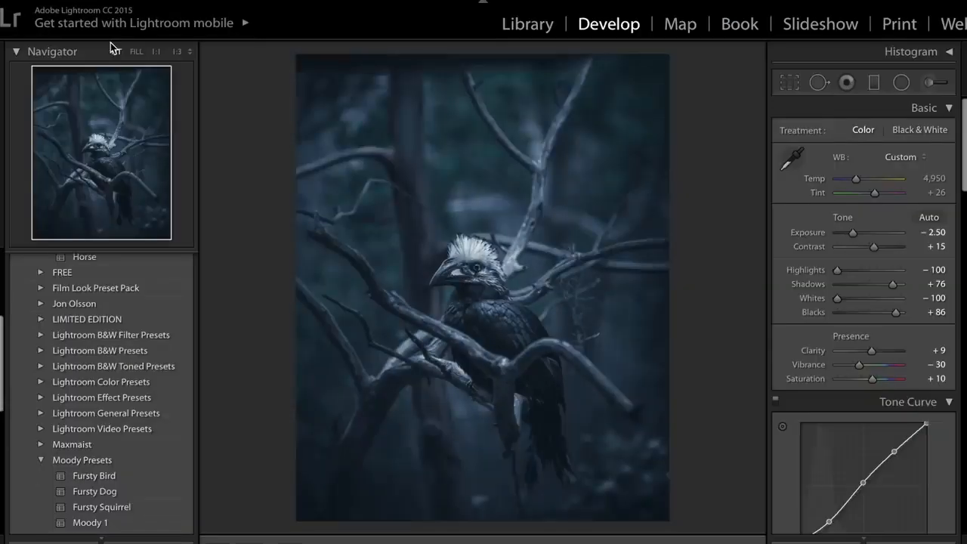
key("backslash")
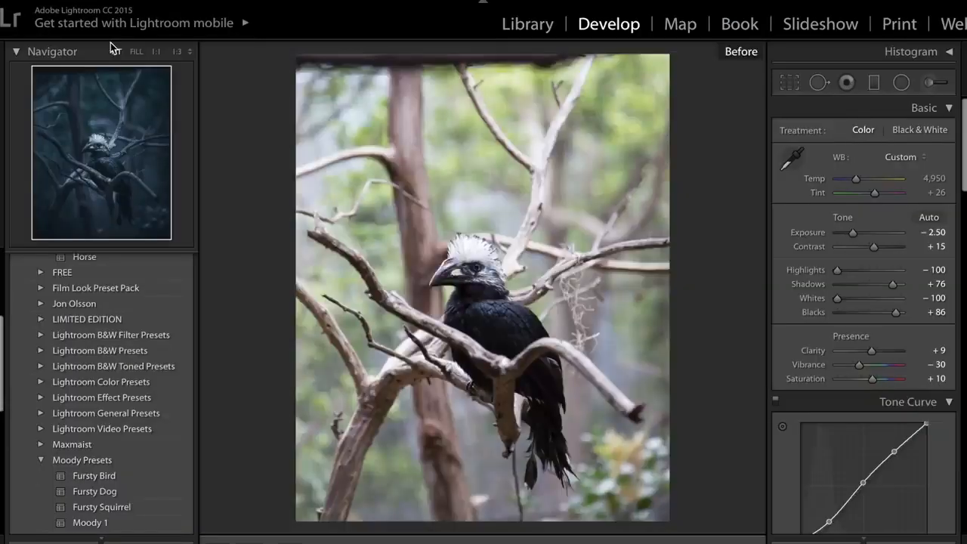
key("backslash")
key("backslash")
key("backslash")
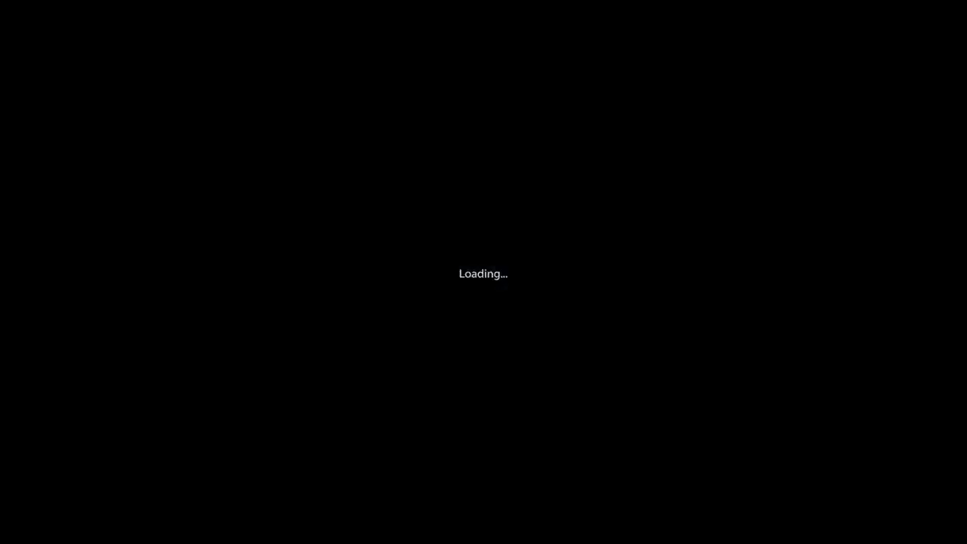